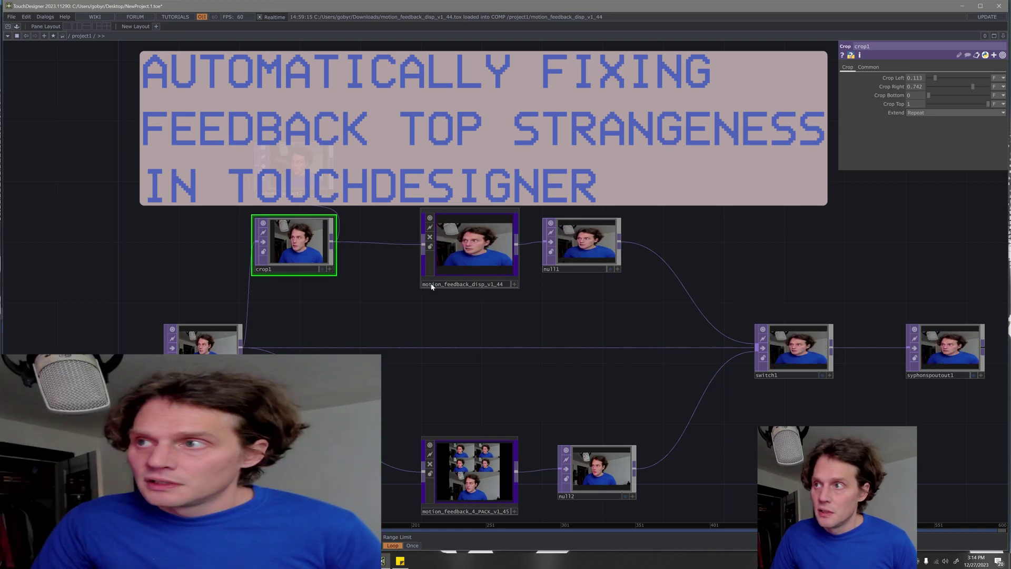
scroll(498, 253, up, 3)
scroll(428, 246, up, 2)
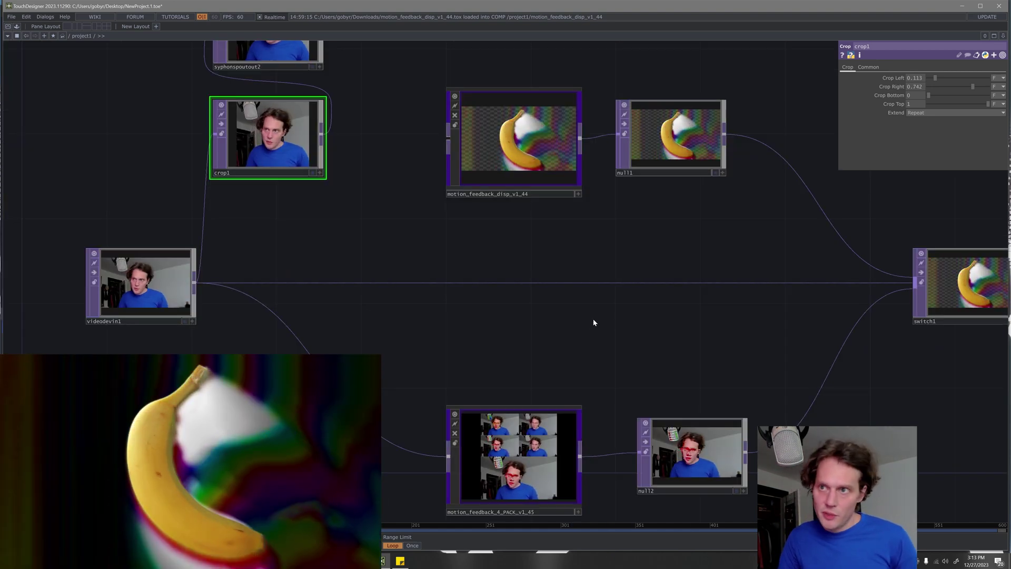
scroll(602, 318, down, 2)
scroll(608, 303, down, 2)
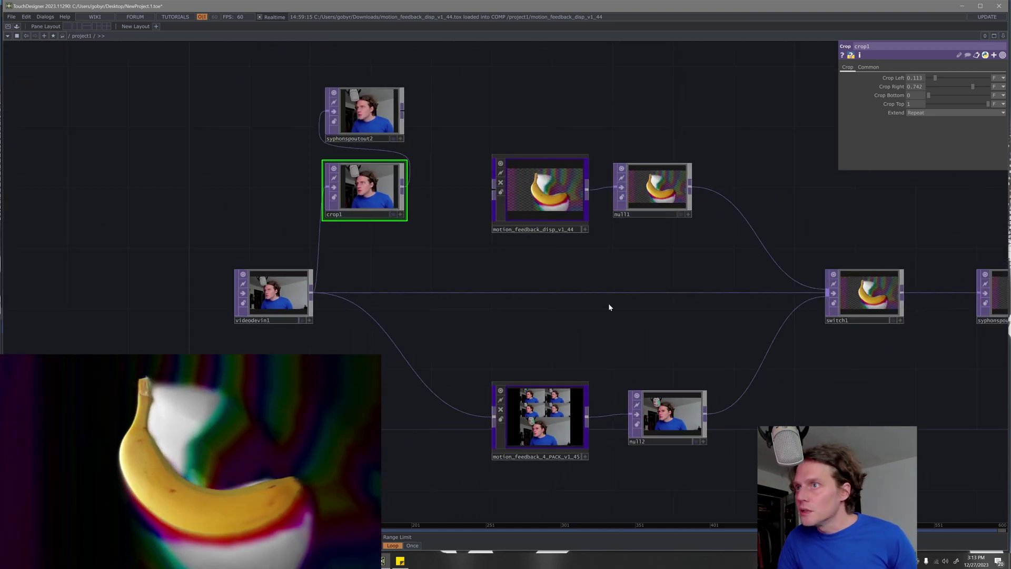
- Inspect the info stats of null1 and crop1 in the network
drag(640, 331, 572, 319)
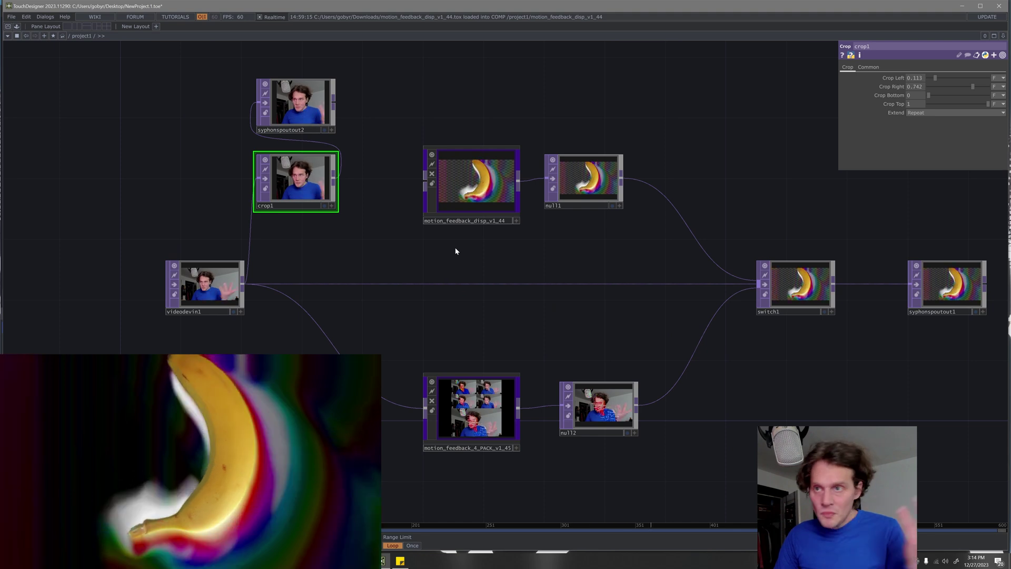
drag(499, 254, 462, 257)
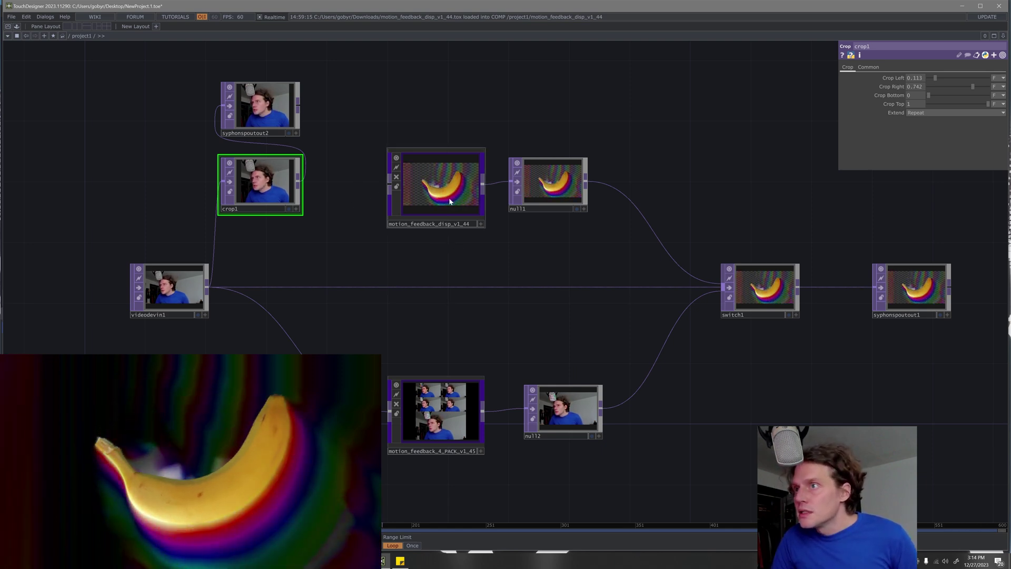
scroll(474, 181, up, 2)
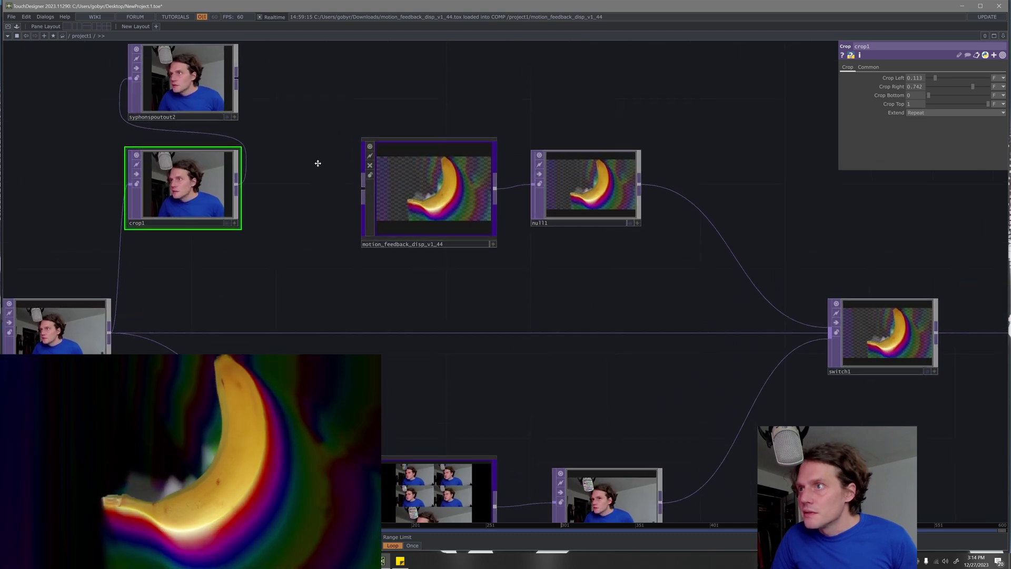
drag(316, 163, 310, 212)
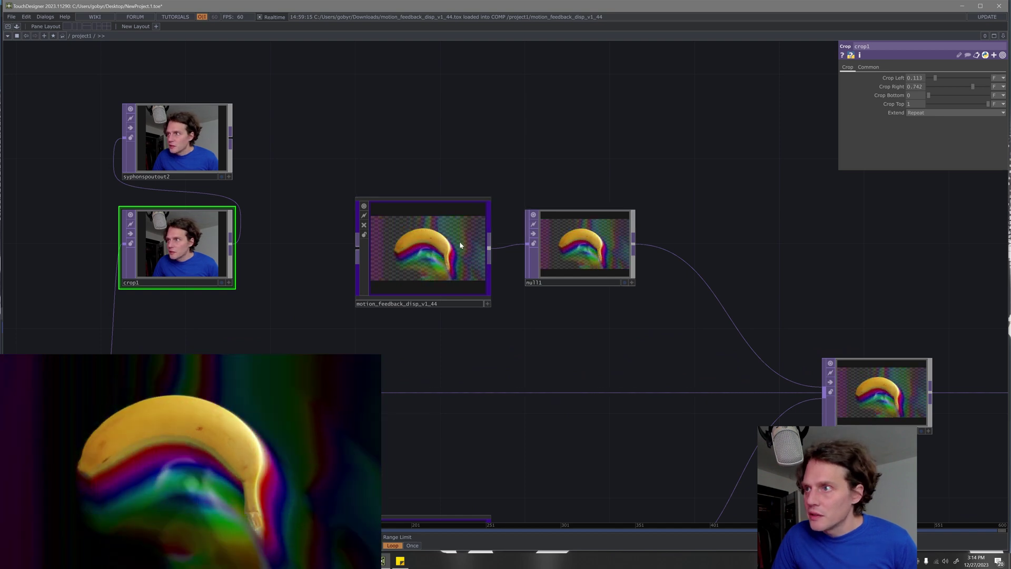
scroll(564, 246, up, 2)
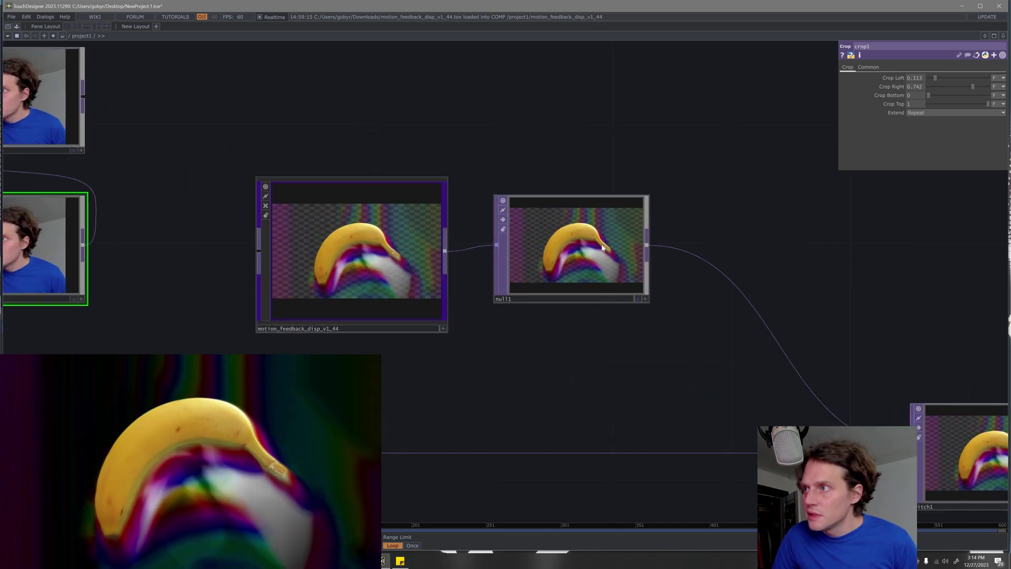
middle_click(565, 246)
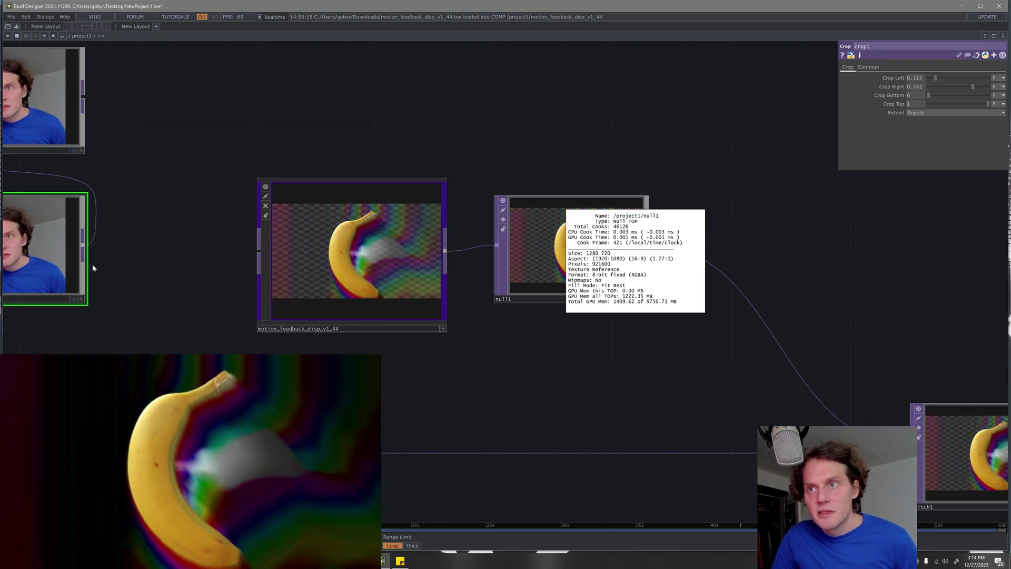
scroll(174, 242, down, 2)
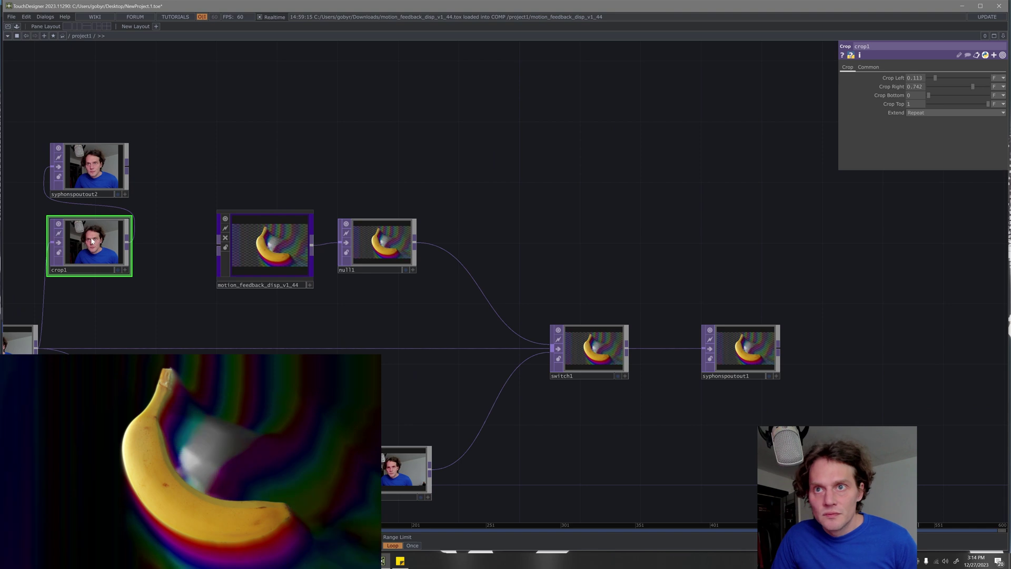
mouse_move(88, 315)
mouse_down()
mouse_move(163, 306)
mouse_move(154, 315)
mouse_up()
middle_click(158, 220)
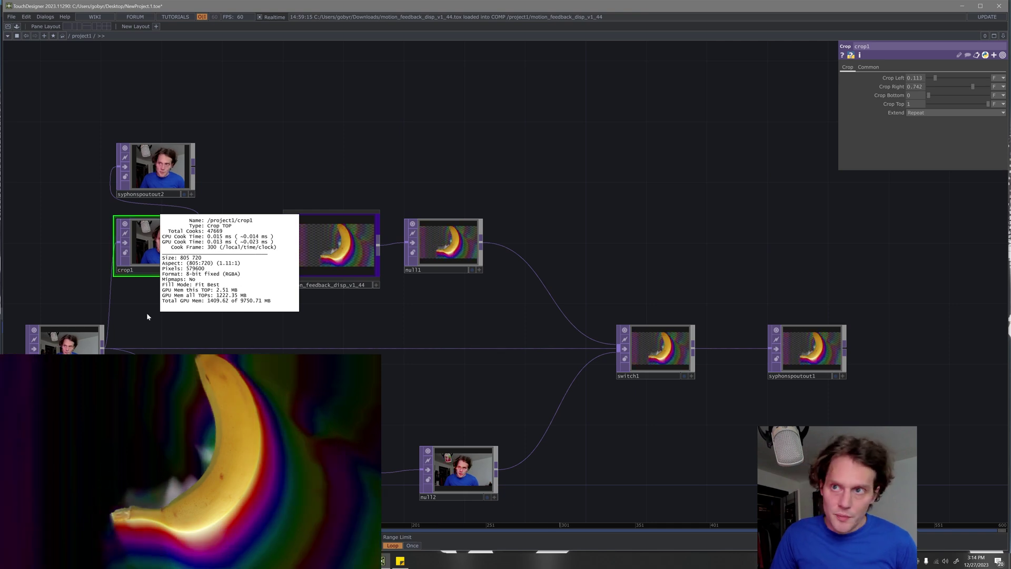
- Wire crop1's output into motion_feedback_disp_v1_44 and recheck null1's resolution
drag(146, 316, 284, 314)
middle_click(303, 252)
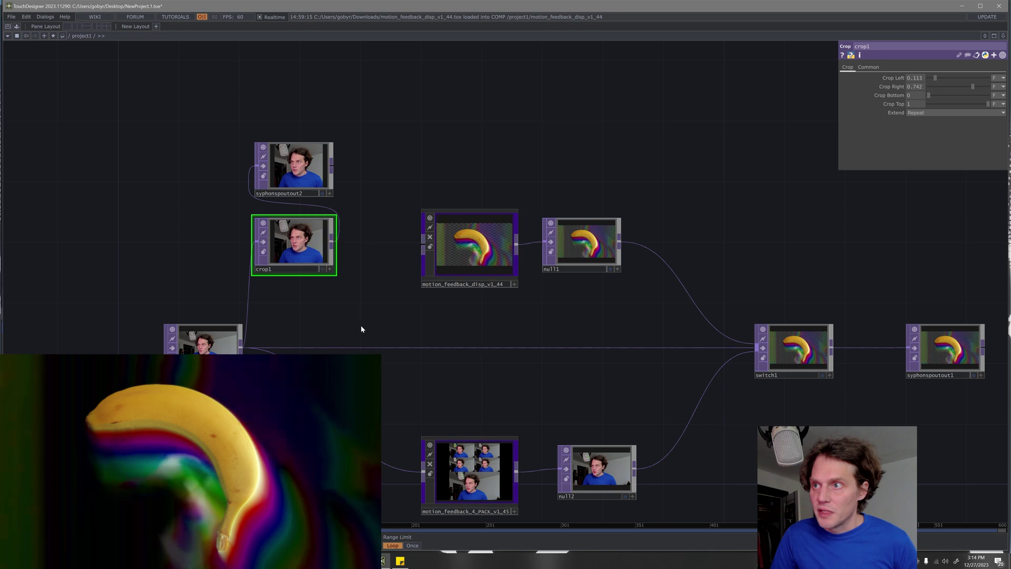
drag(332, 244, 423, 250)
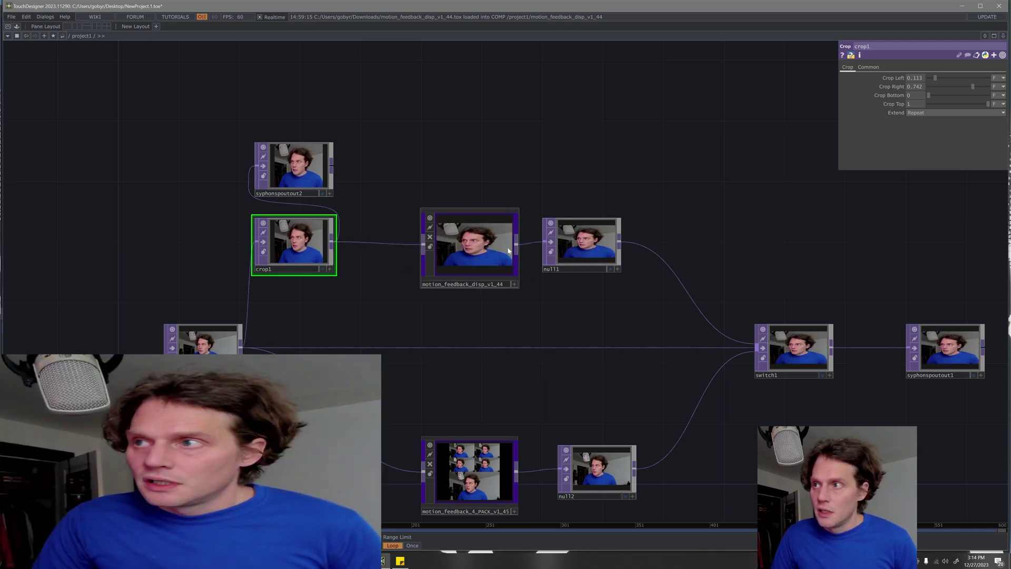
scroll(508, 250, up, 2)
scroll(431, 247, up, 3)
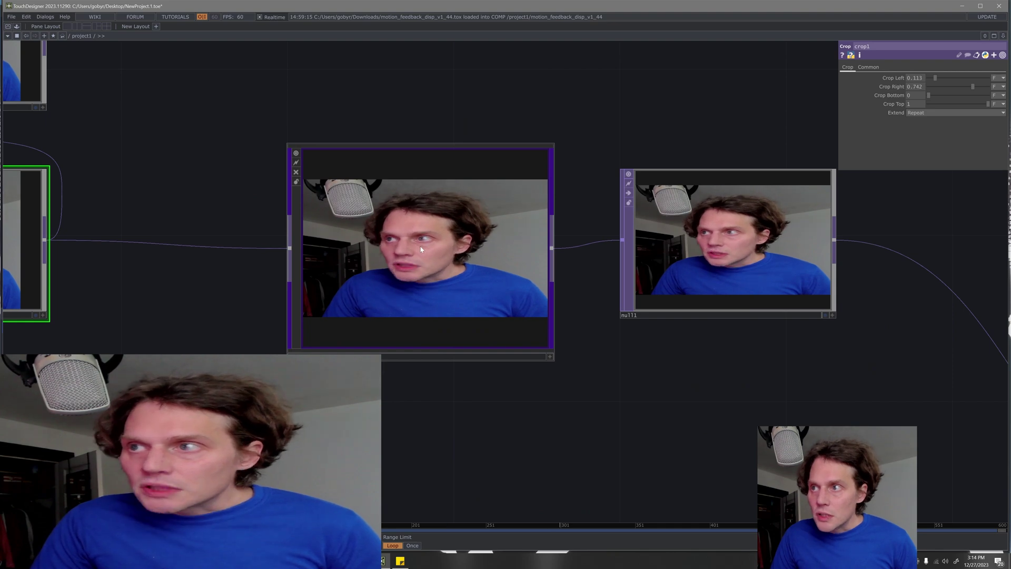
middle_click(702, 245)
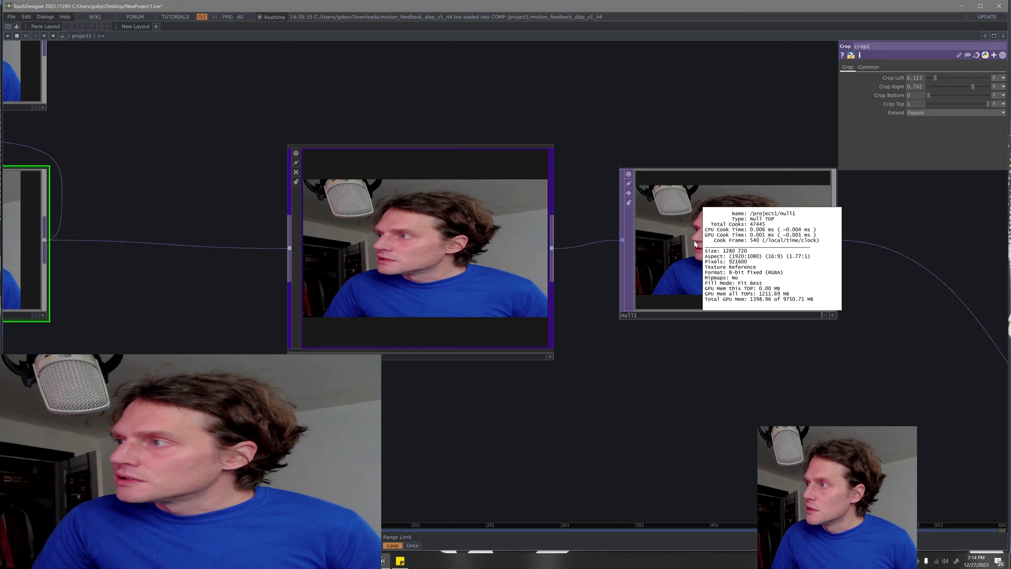
- Enter motion_feedback_disp_v1_44 and inspect info for in1, thresh1 and feedback2
click(375, 281)
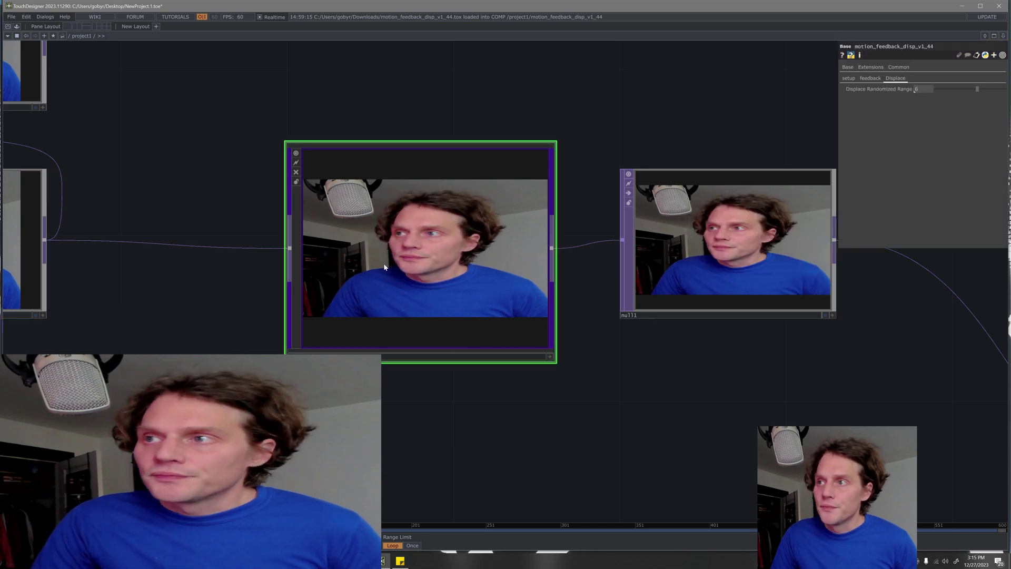
key(i)
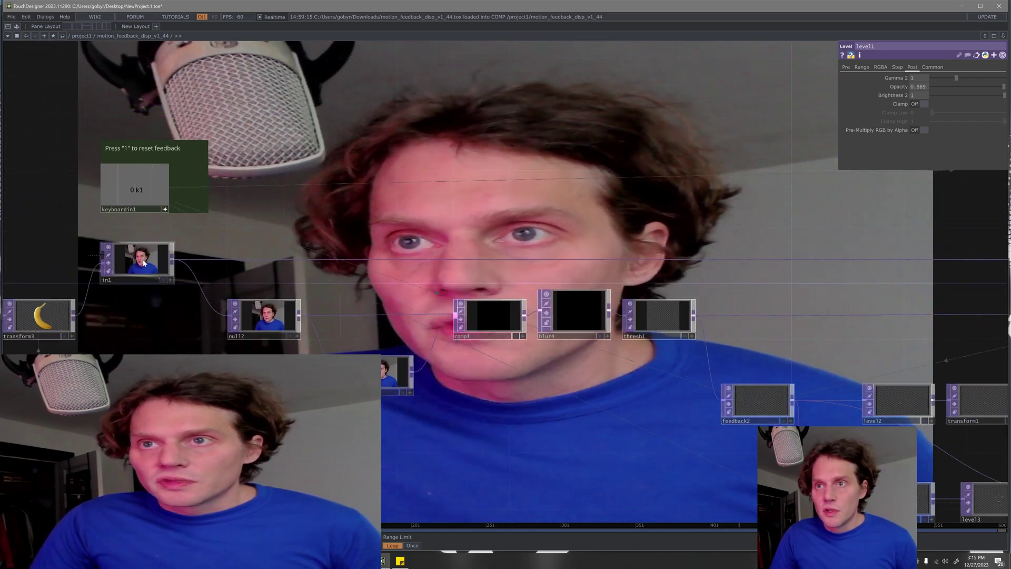
middle_click(127, 260)
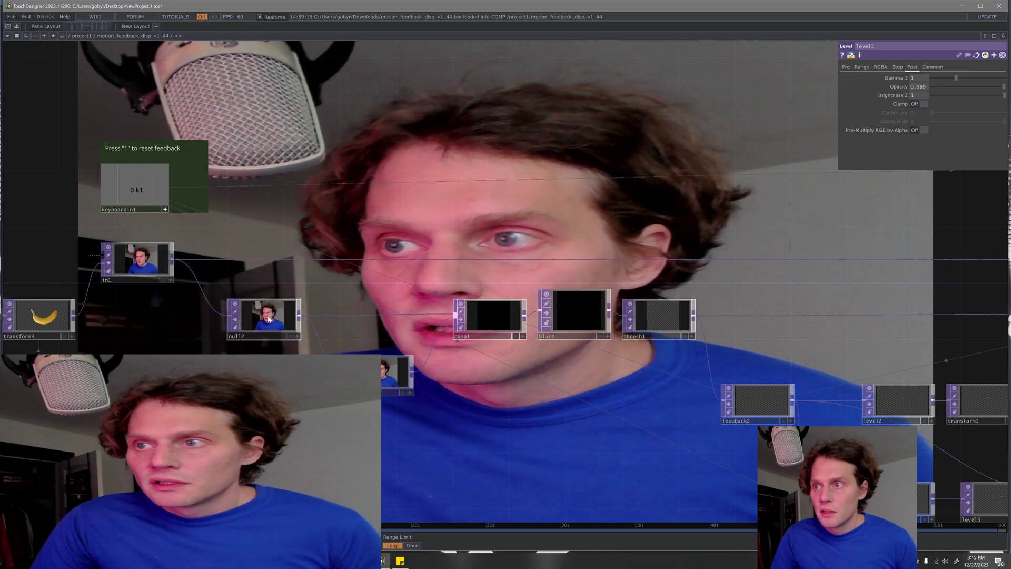
drag(679, 320, 379, 281)
middle_click(380, 281)
drag(483, 364, 333, 317)
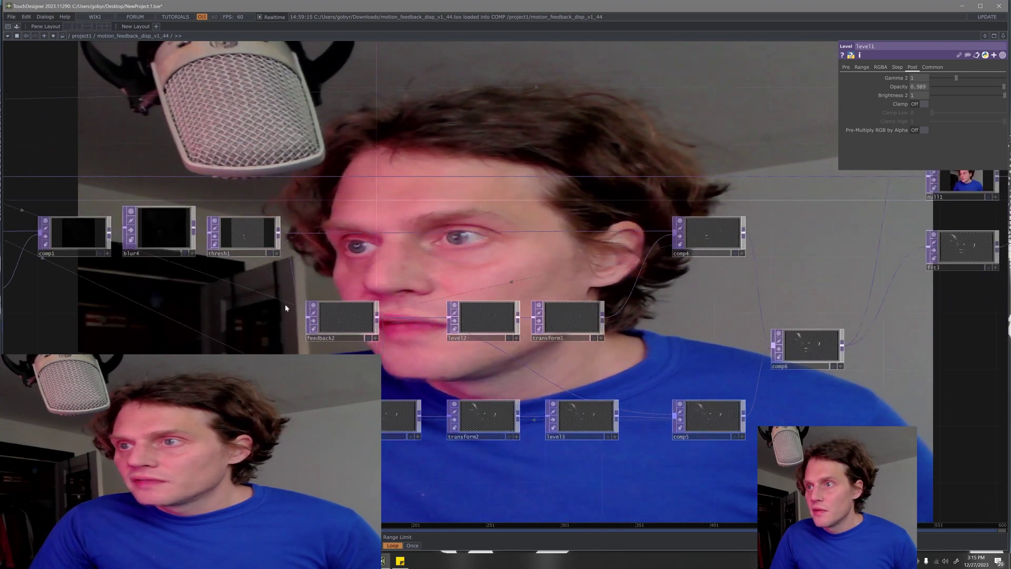
middle_click(333, 318)
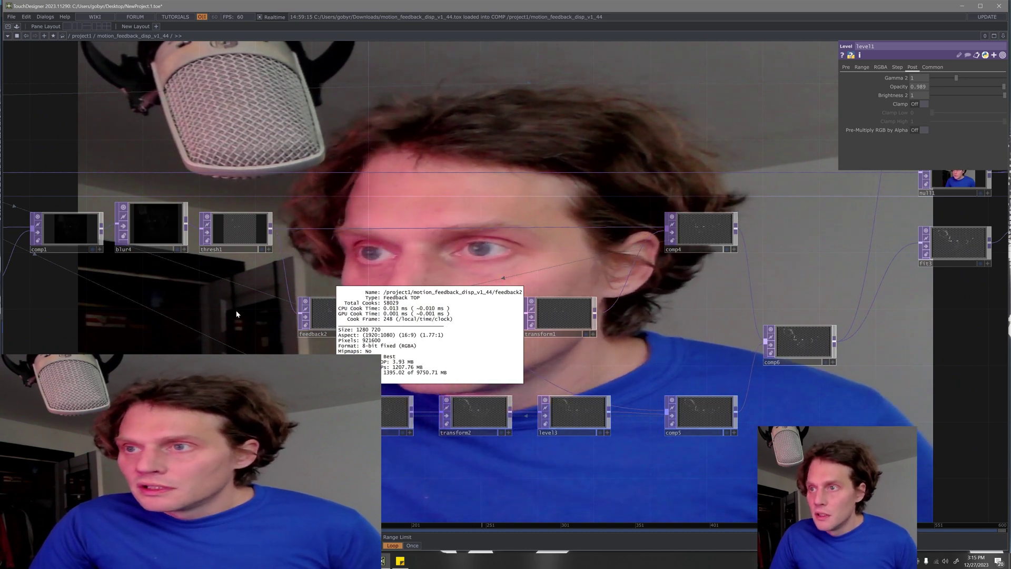
- Reset the feedback trails with the 1 key and reframe the network
middle_click(348, 315)
scroll(348, 315, down, 2)
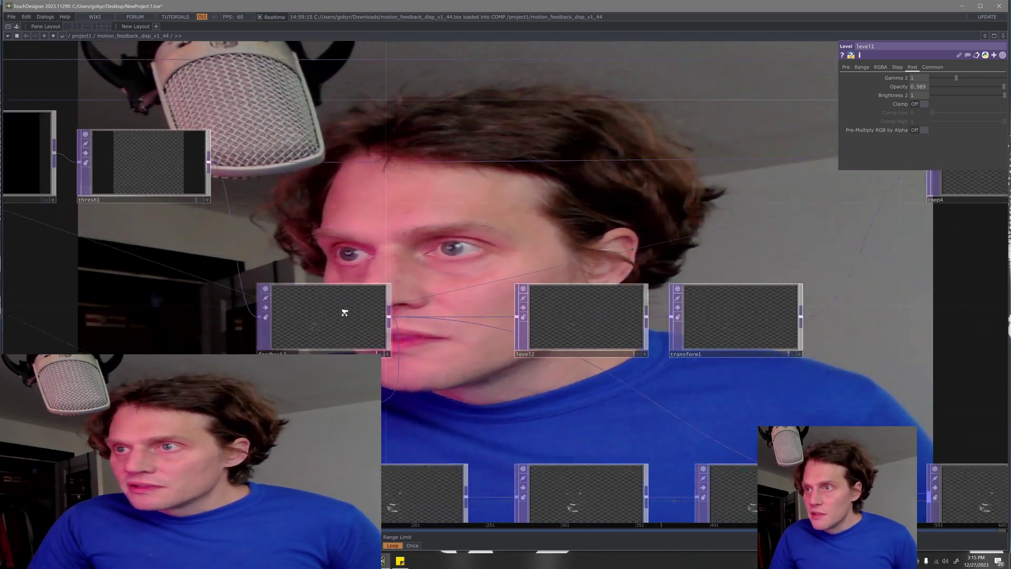
scroll(348, 315, down, 2)
scroll(363, 269, down, 3)
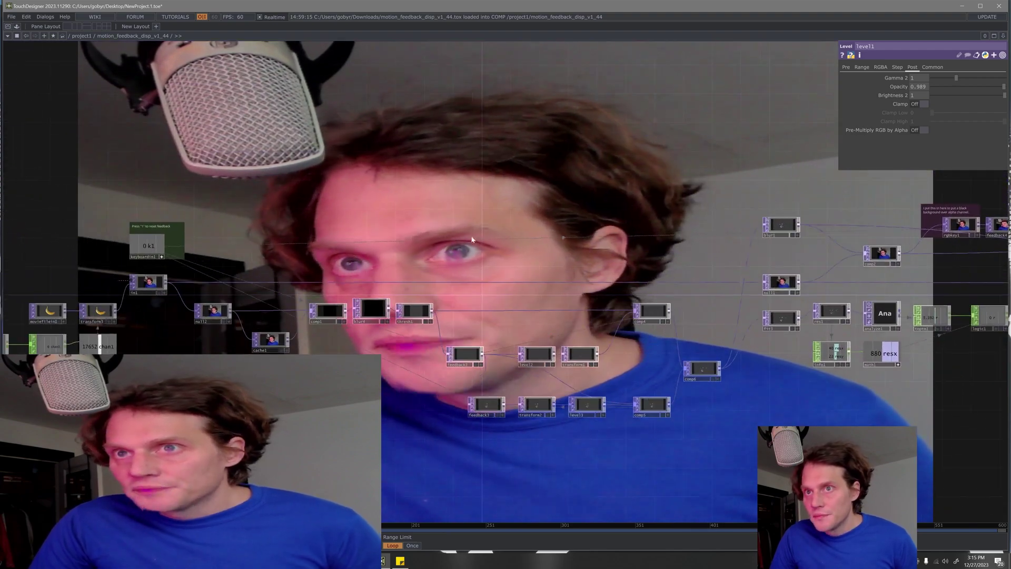
scroll(150, 237, up, 5)
key(1)
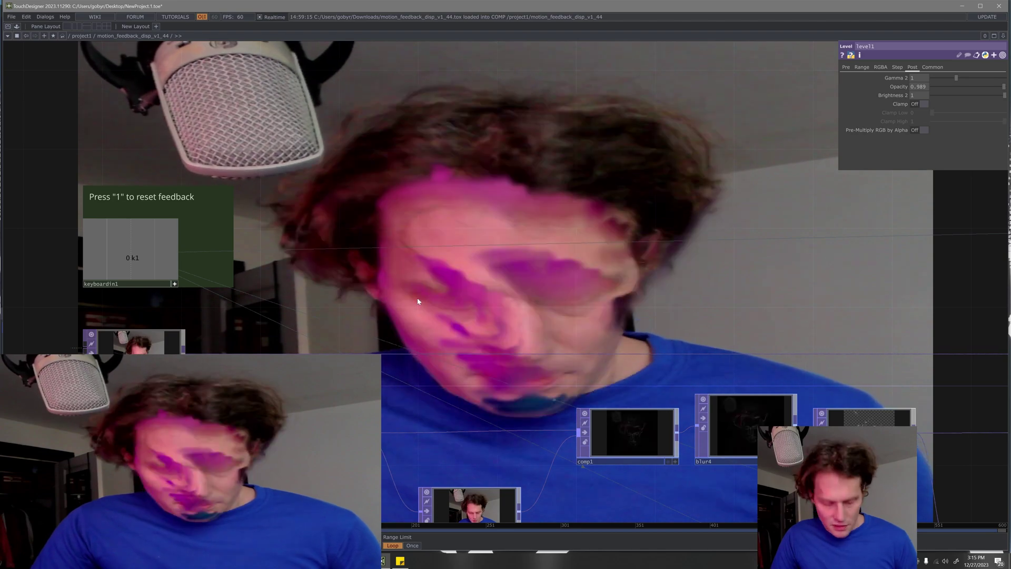
drag(451, 302, 424, 260)
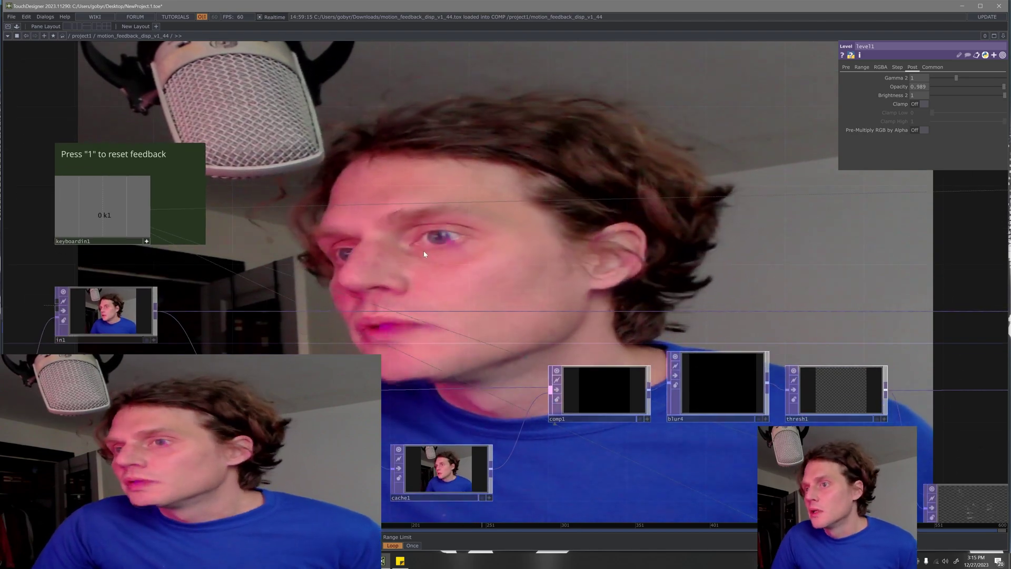
scroll(424, 251, down, 3)
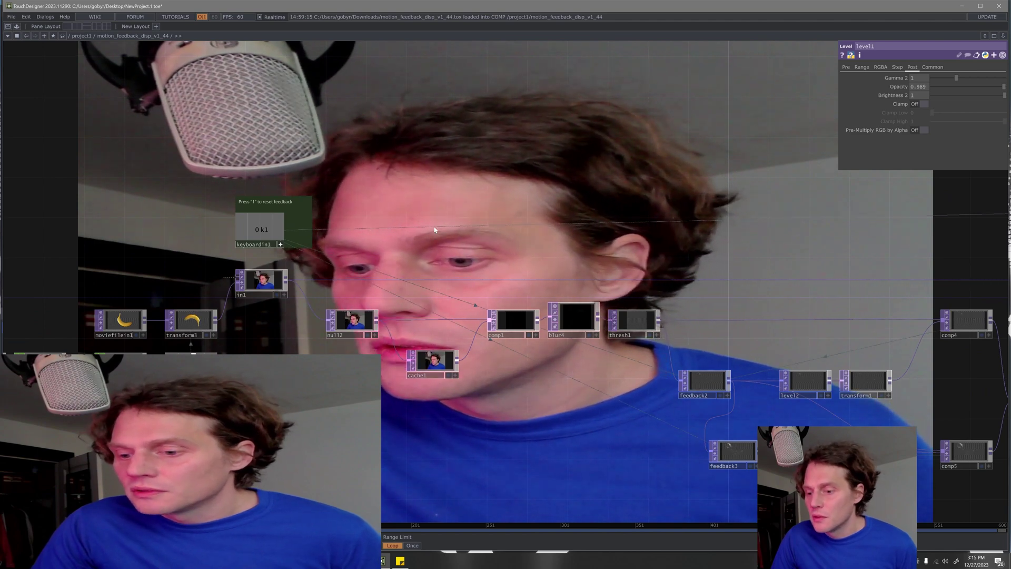
drag(415, 198, 490, 218)
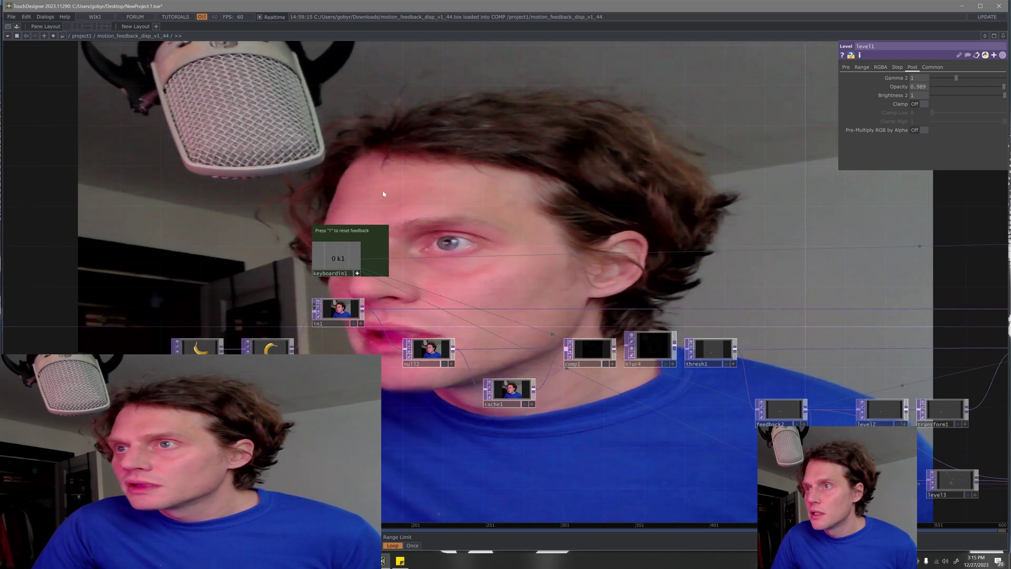
drag(396, 210, 329, 208)
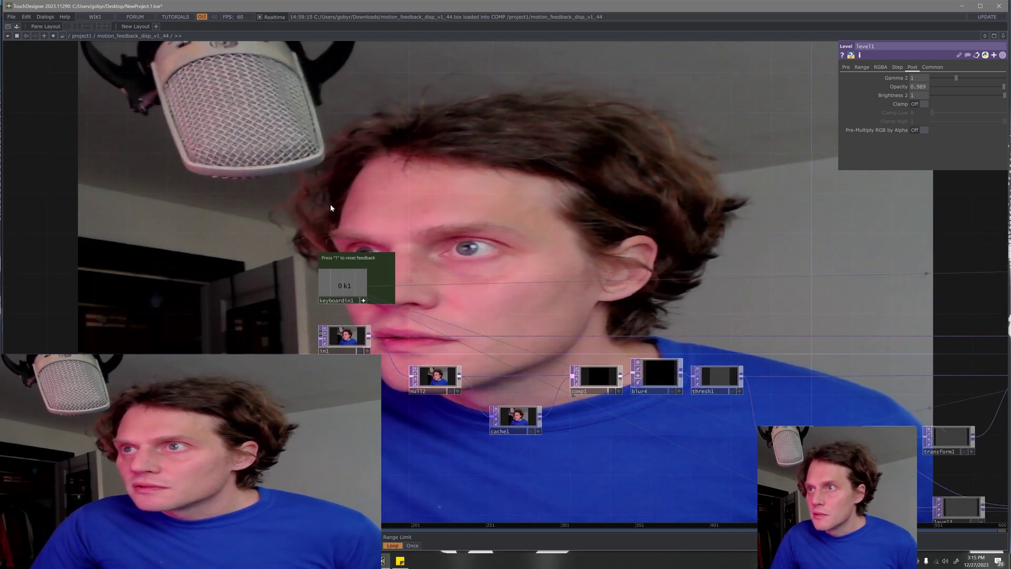
- Place an empty Base COMP in the network and go inside it
key(Tab)
click(193, 106)
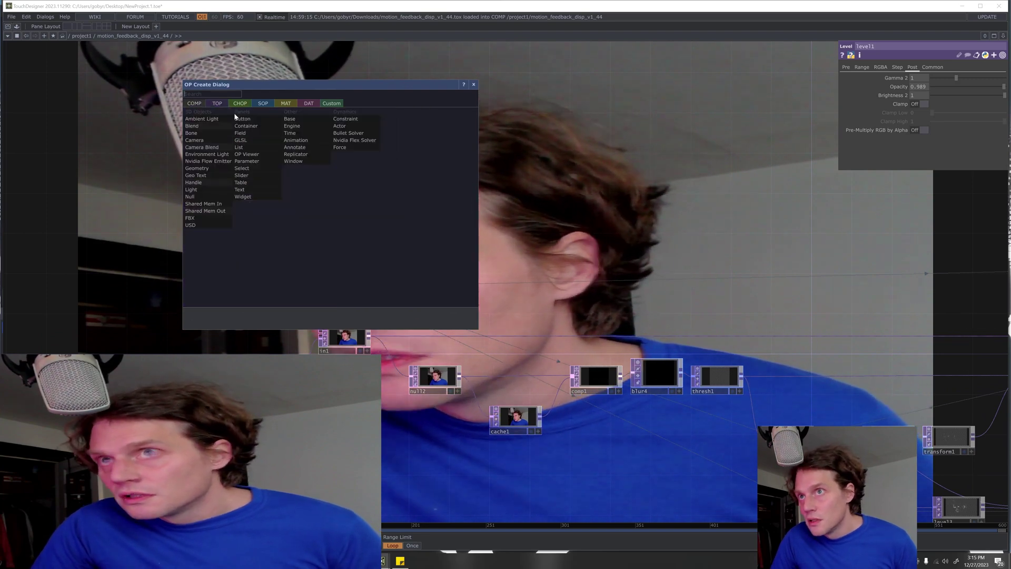
click(238, 119)
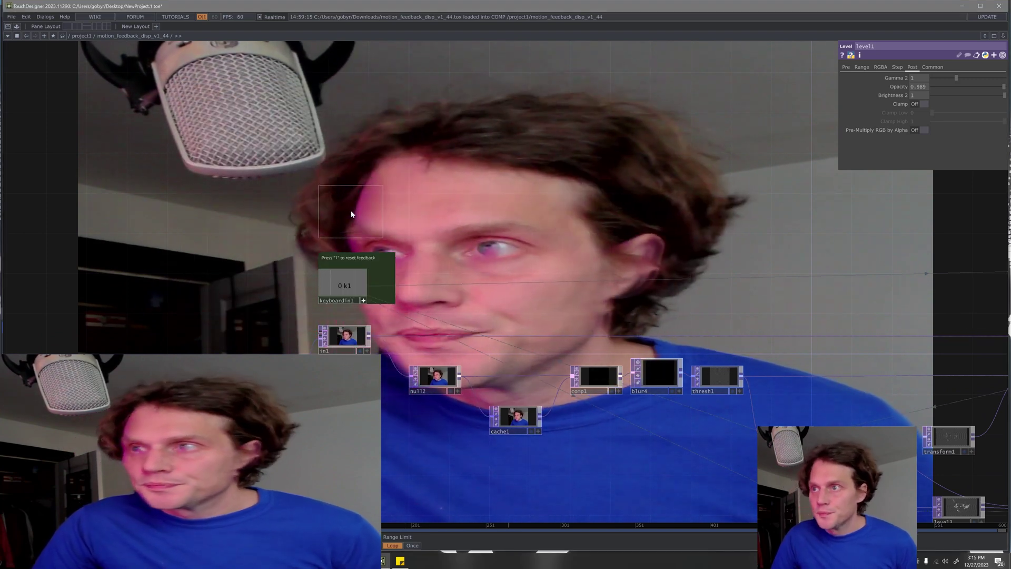
click(351, 210)
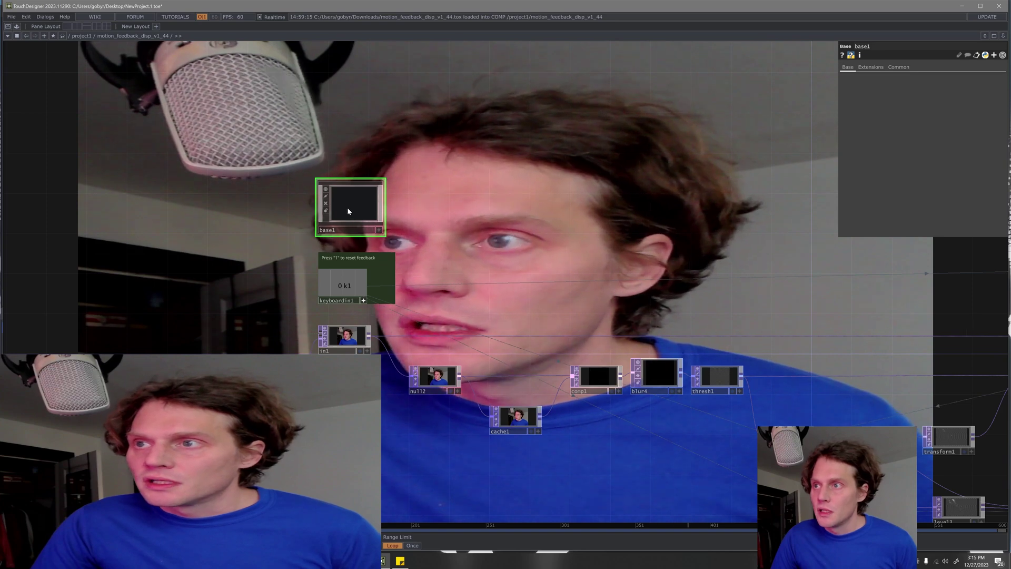
double_click(349, 208)
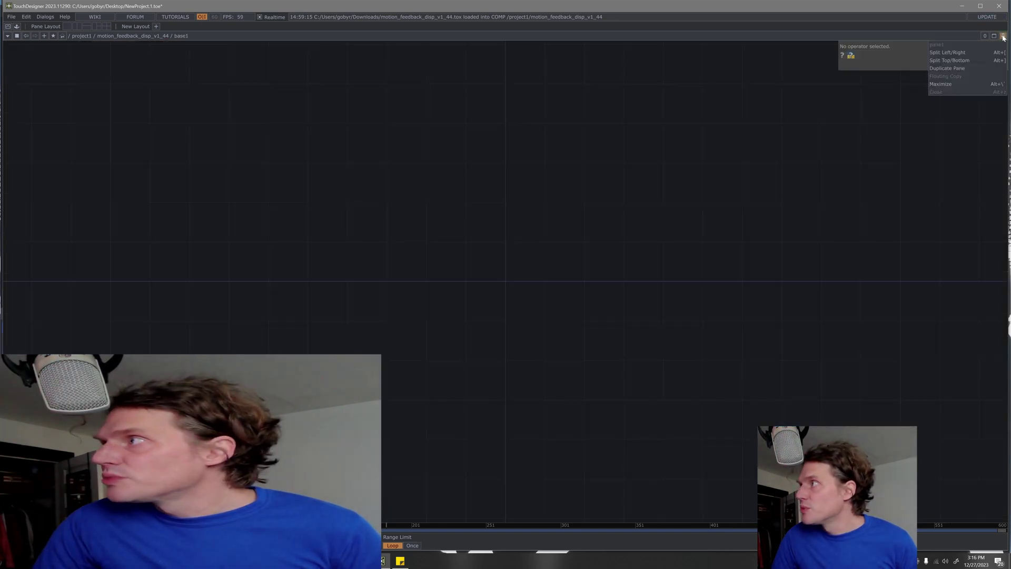
- Split into two panes, show the parent on the left, rename base1 to auto_feedback_reset
click(961, 52)
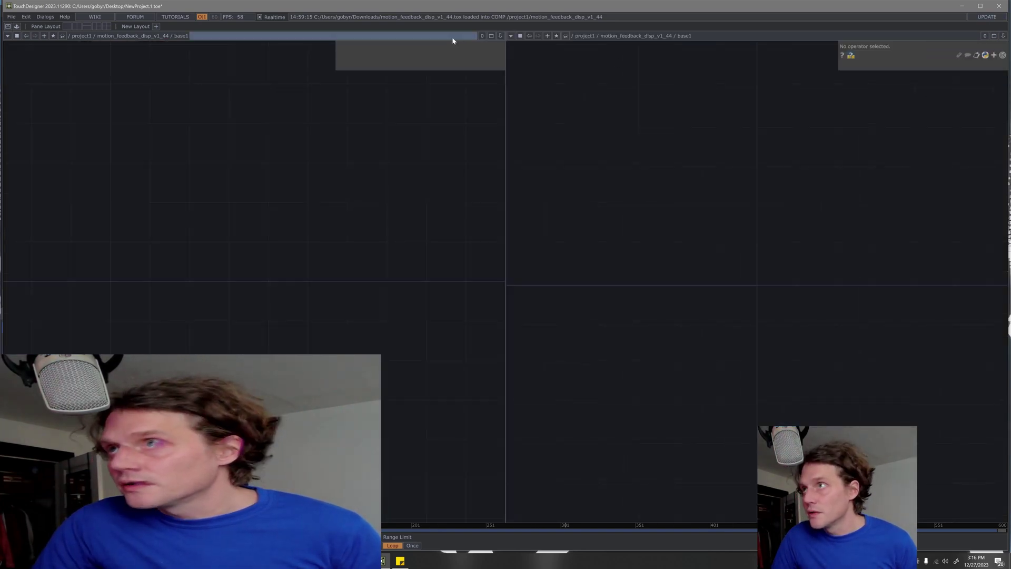
click(82, 37)
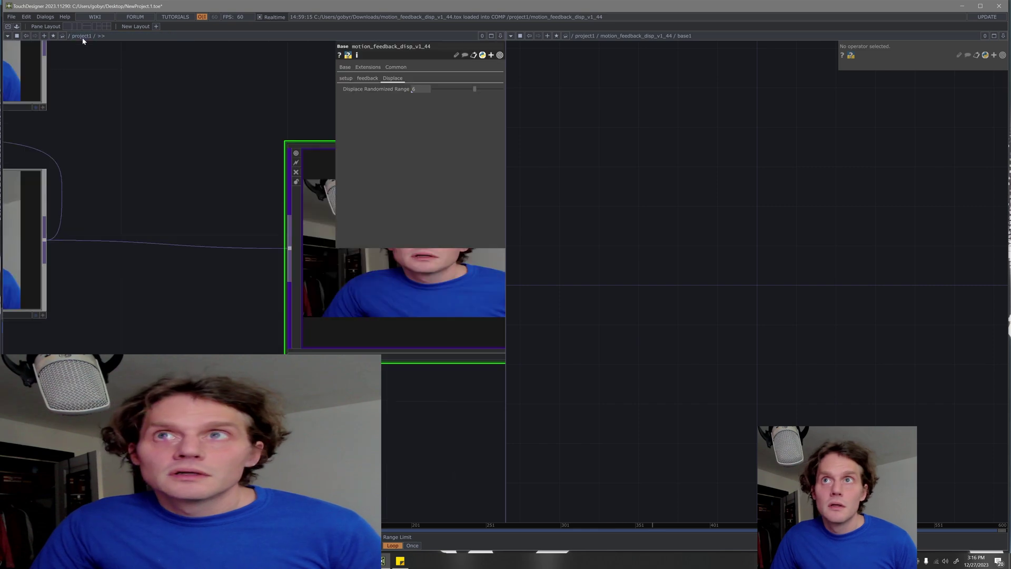
double_click(353, 285)
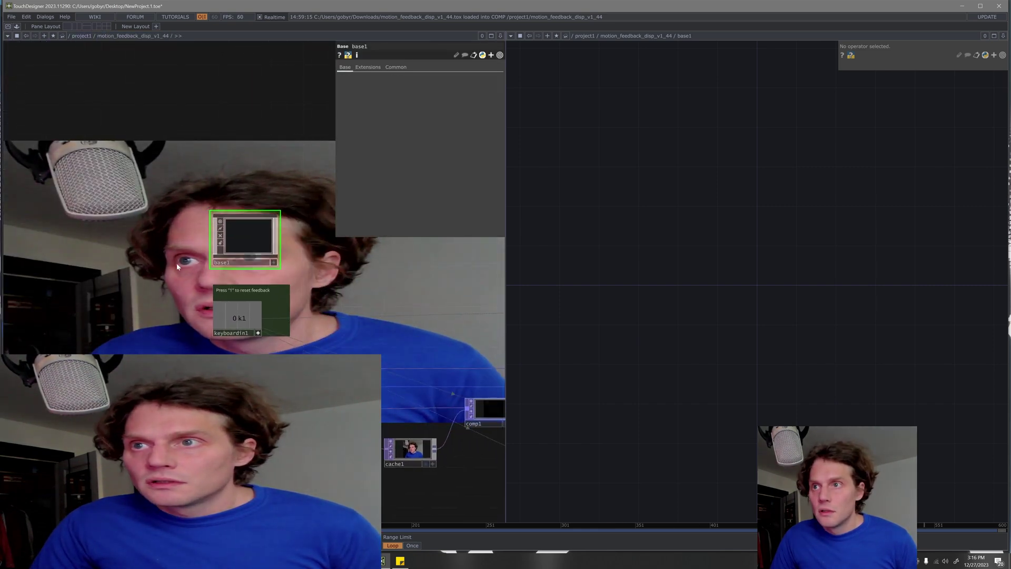
scroll(176, 263, up, 3)
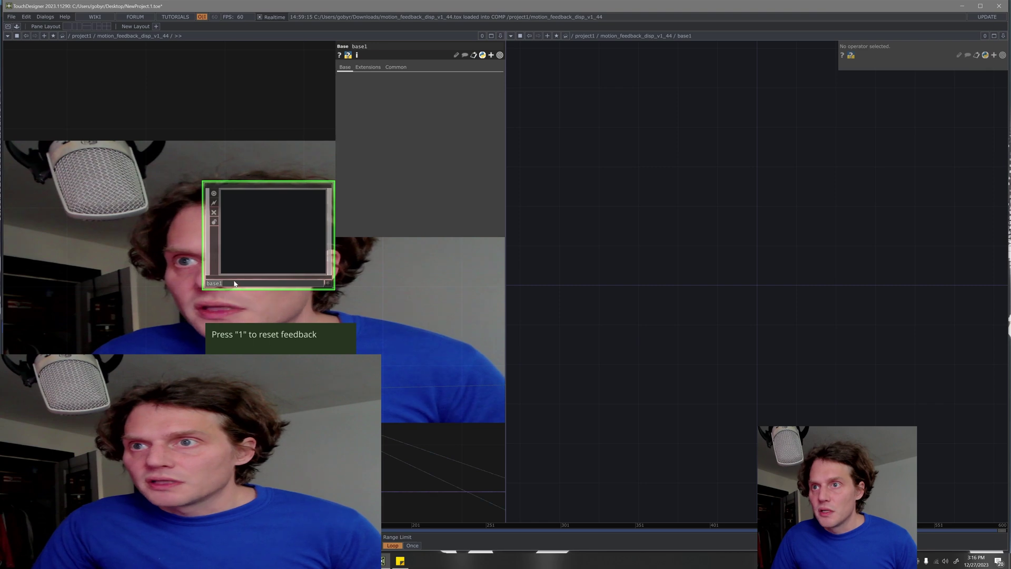
click(234, 283)
text(au)
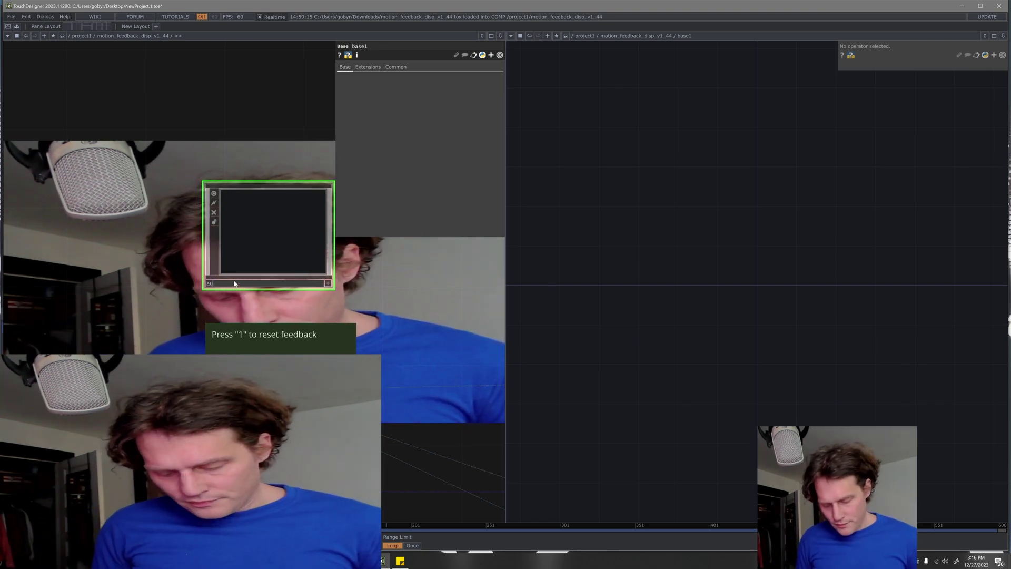
text(to_fee)
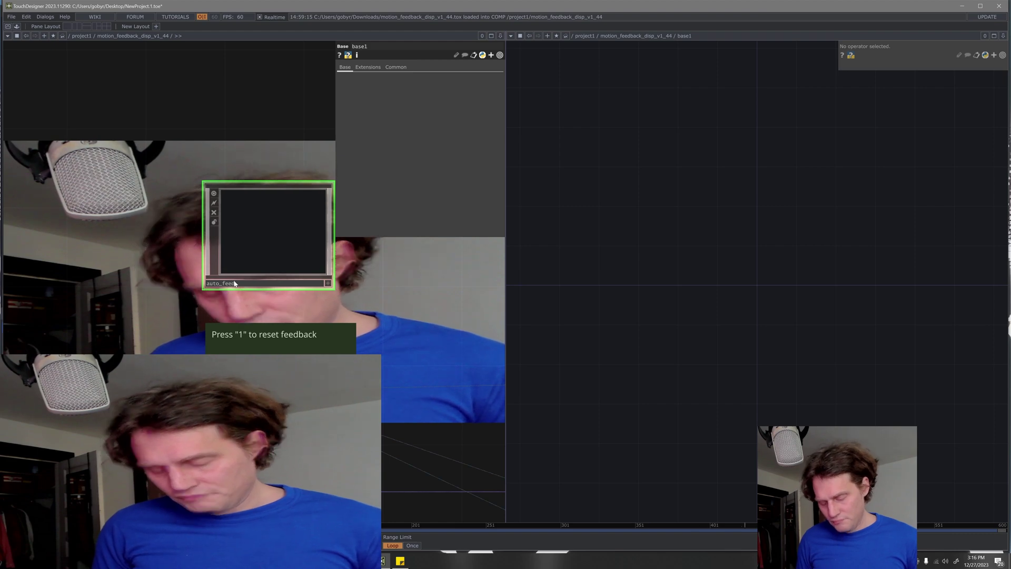
text(dback)
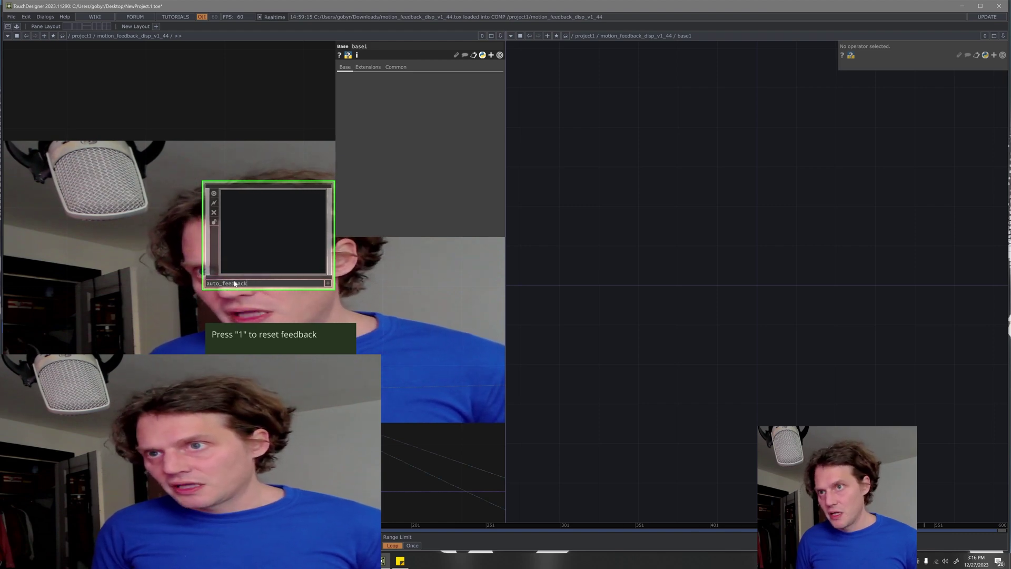
text(_reset)
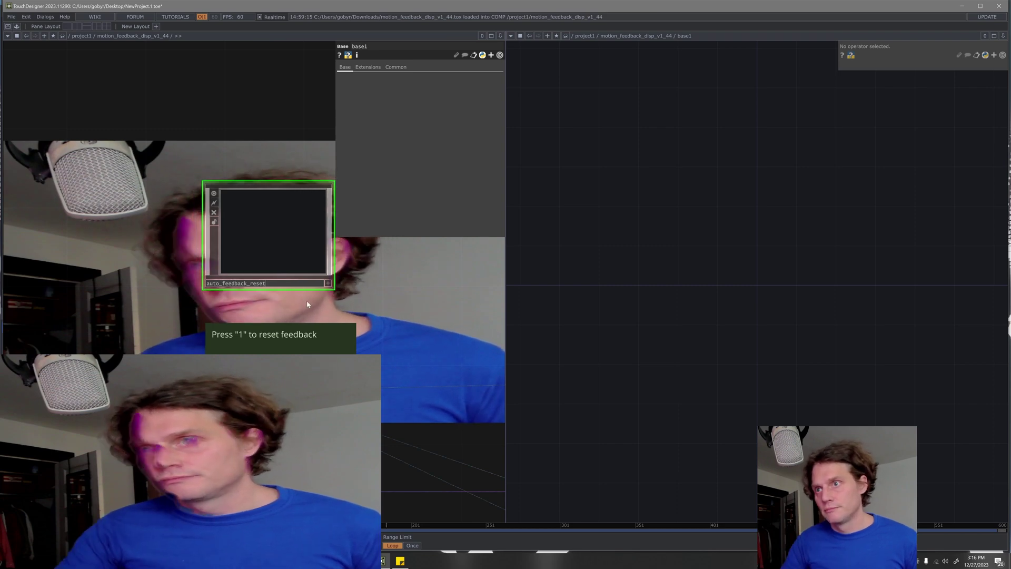
key(Return)
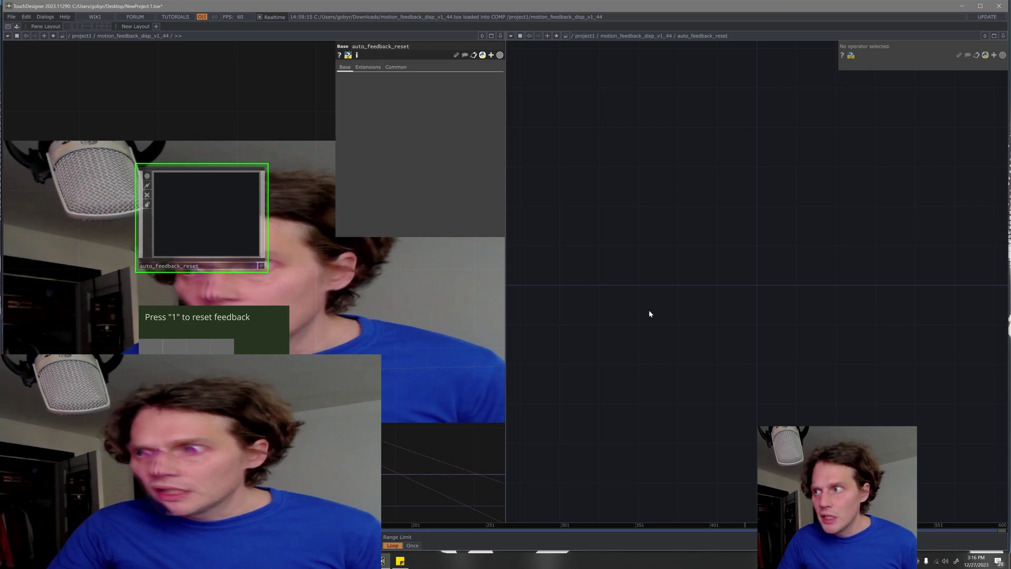
scroll(680, 299, up, 1)
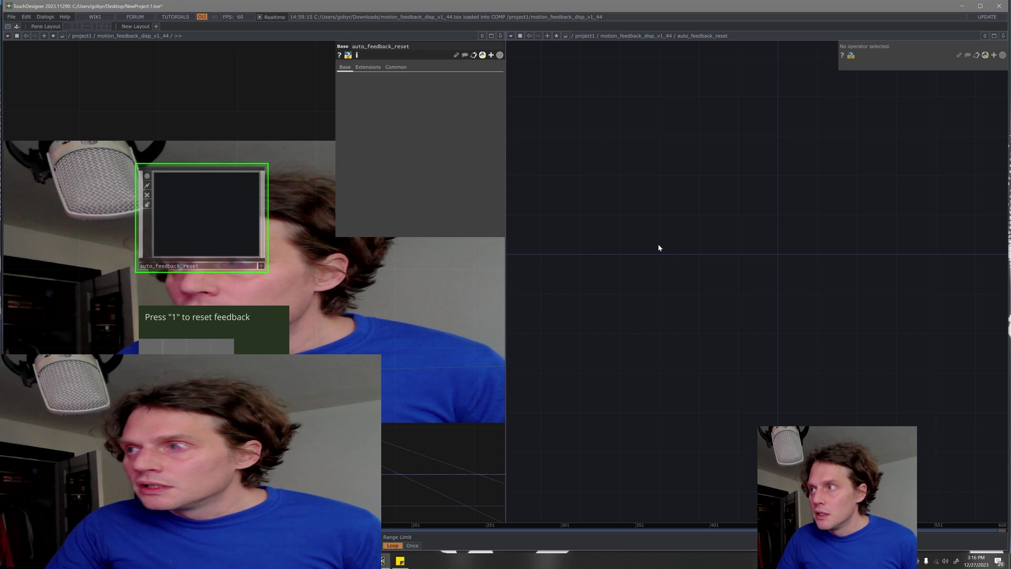
- Place an Info CHOP inside auto_feedback_reset and point it at ../in1
key(Tab)
click(577, 136)
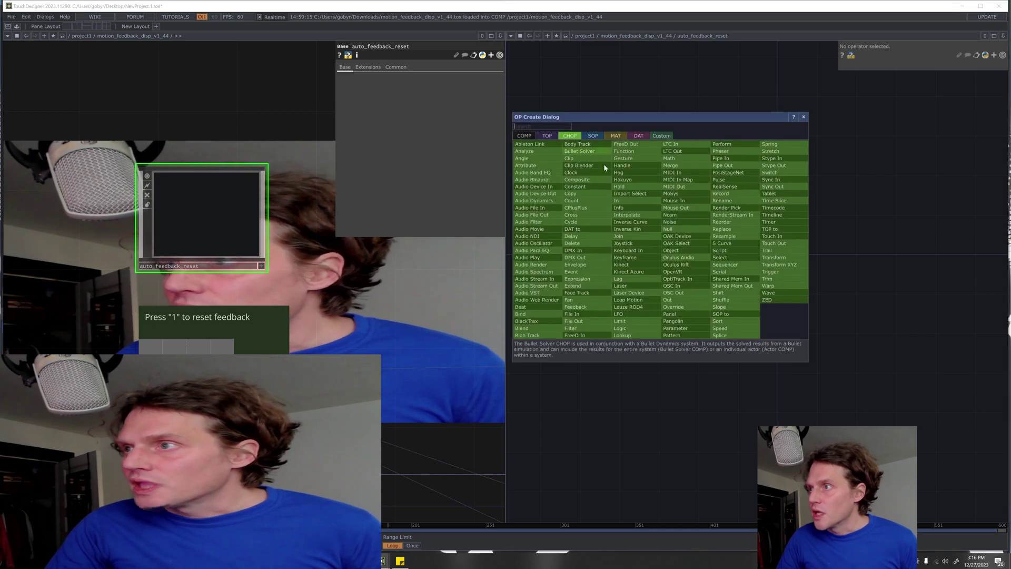
text(i)
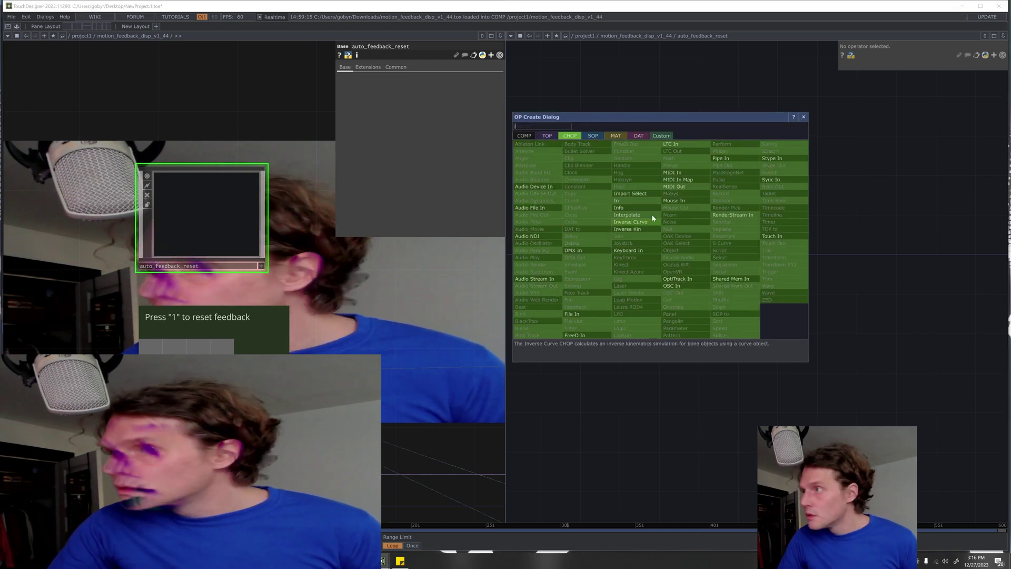
click(636, 208)
click(645, 241)
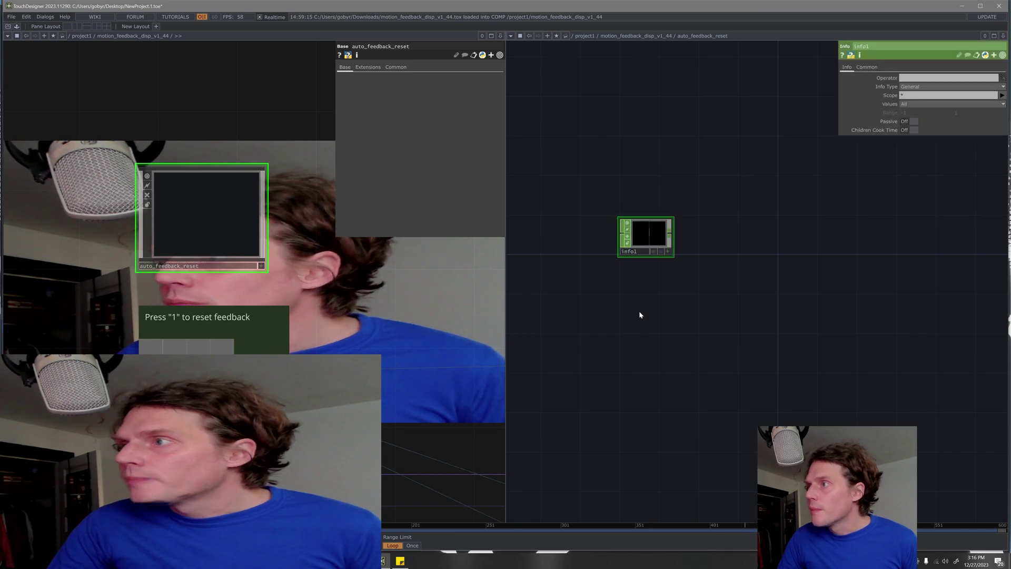
drag(656, 286, 669, 268)
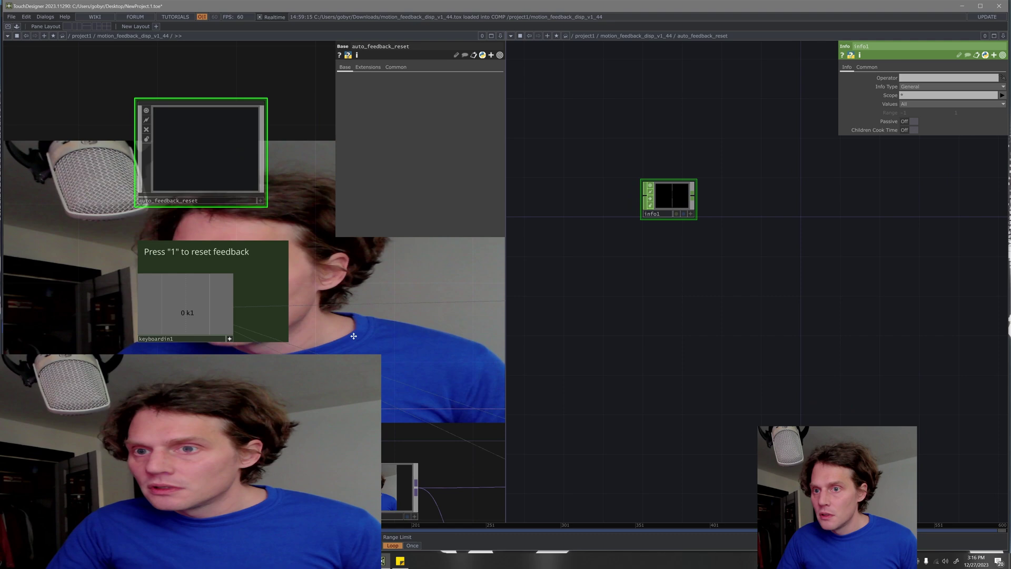
click(188, 351)
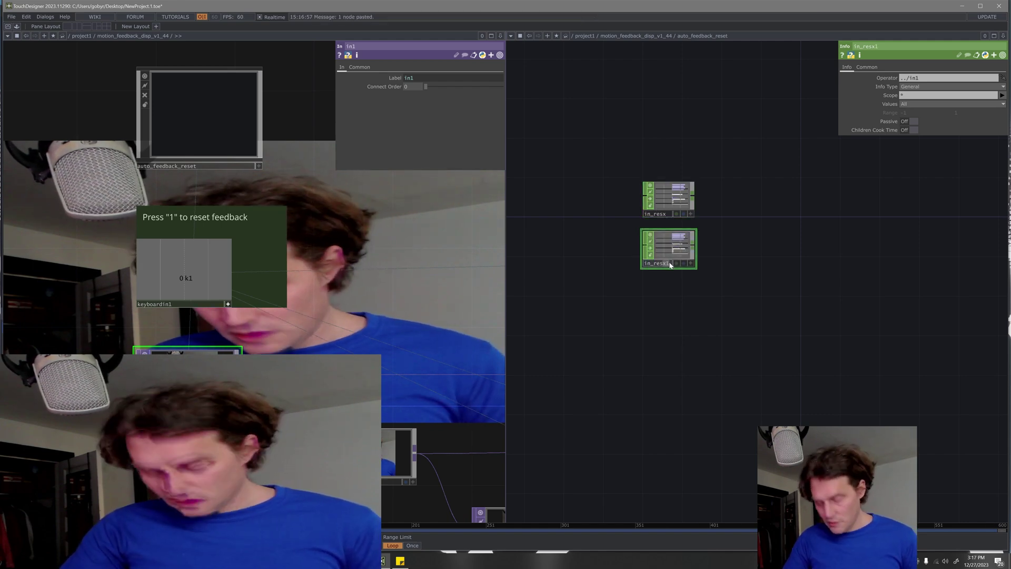
scroll(428, 326, down, 3)
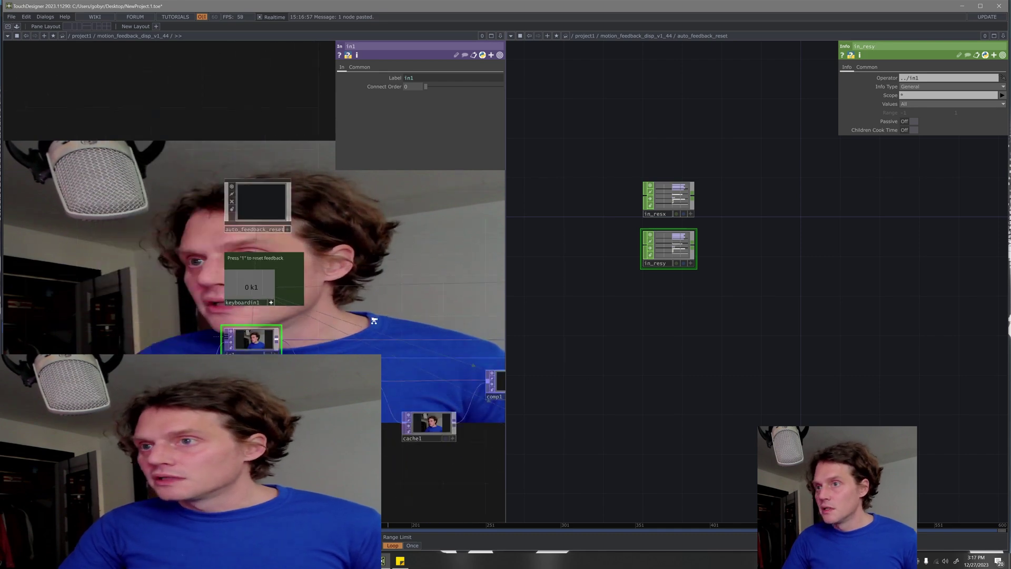
scroll(431, 375, down, 2)
scroll(434, 424, down, 2)
scroll(434, 424, down, 2)
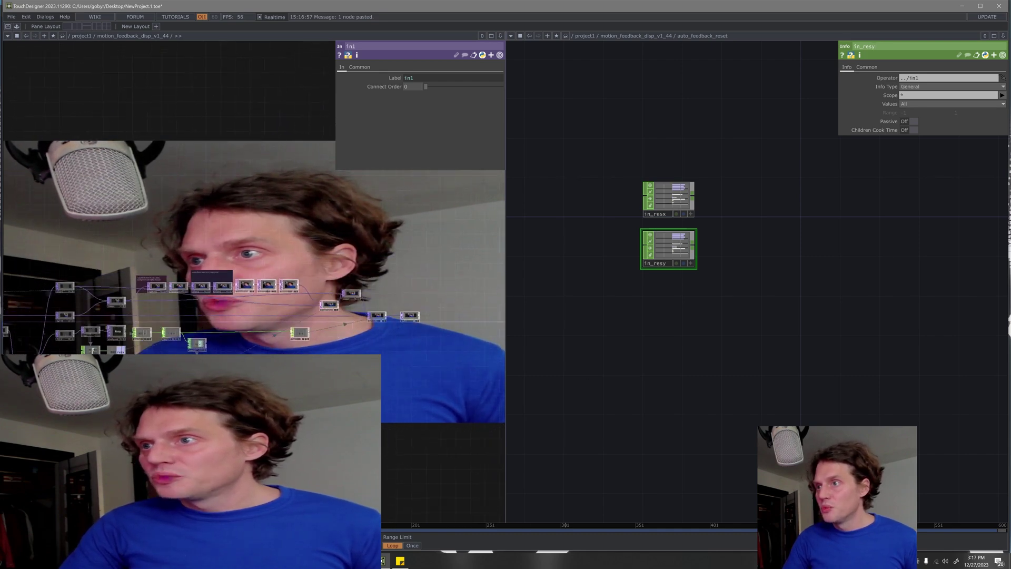
scroll(309, 280, up, 2)
scroll(309, 280, up, 2)
scroll(309, 281, up, 2)
scroll(317, 293, right, 2)
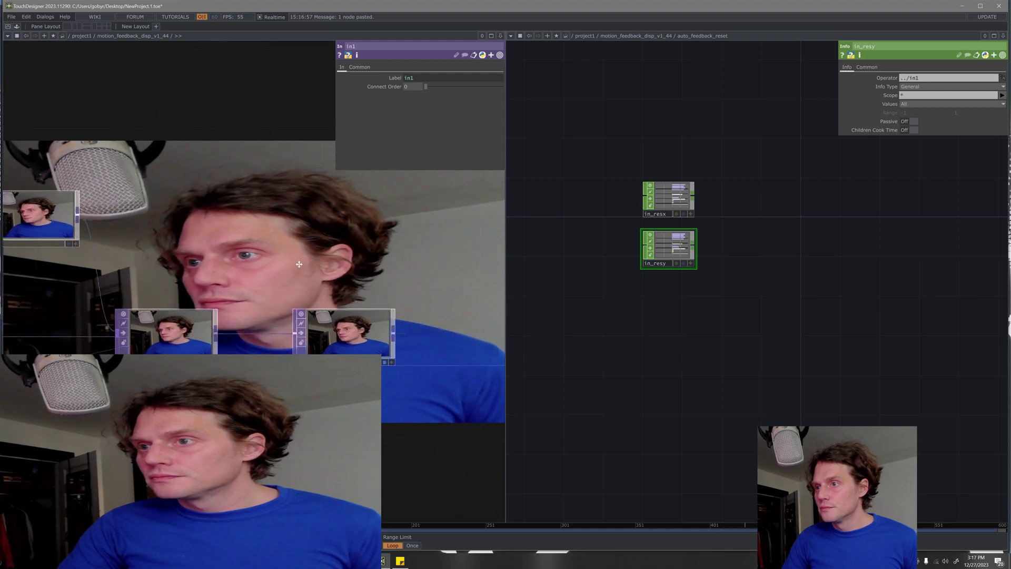
scroll(340, 328, right, 1)
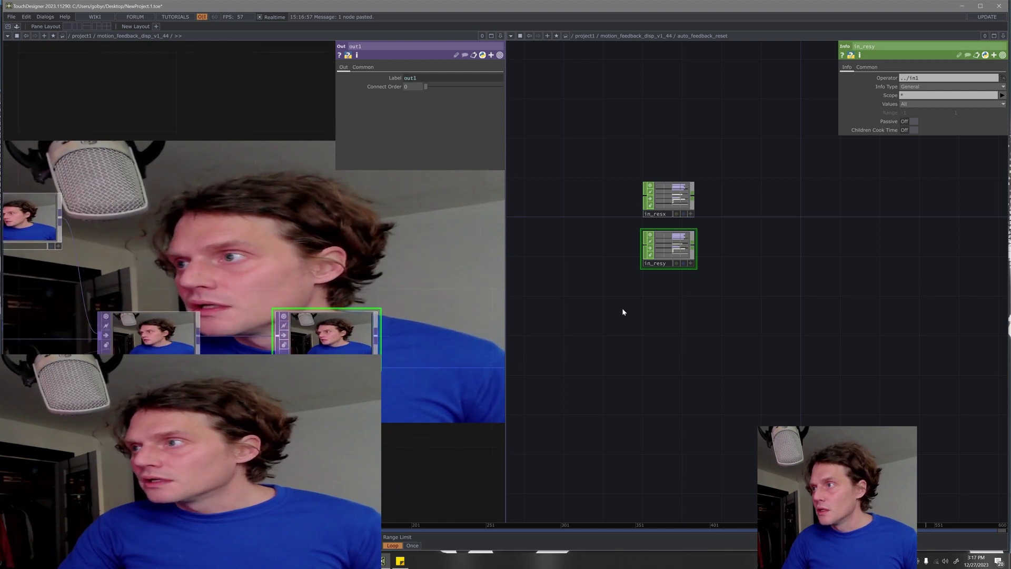
- Add Info CHOPs out_resx and out_resy, both reading ../out1
key(Tab)
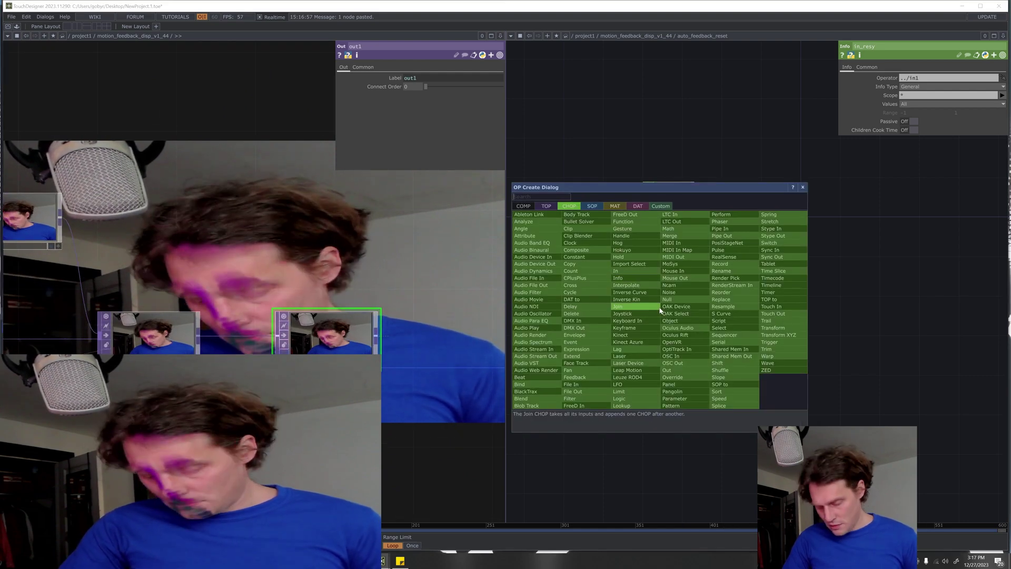
text(i)
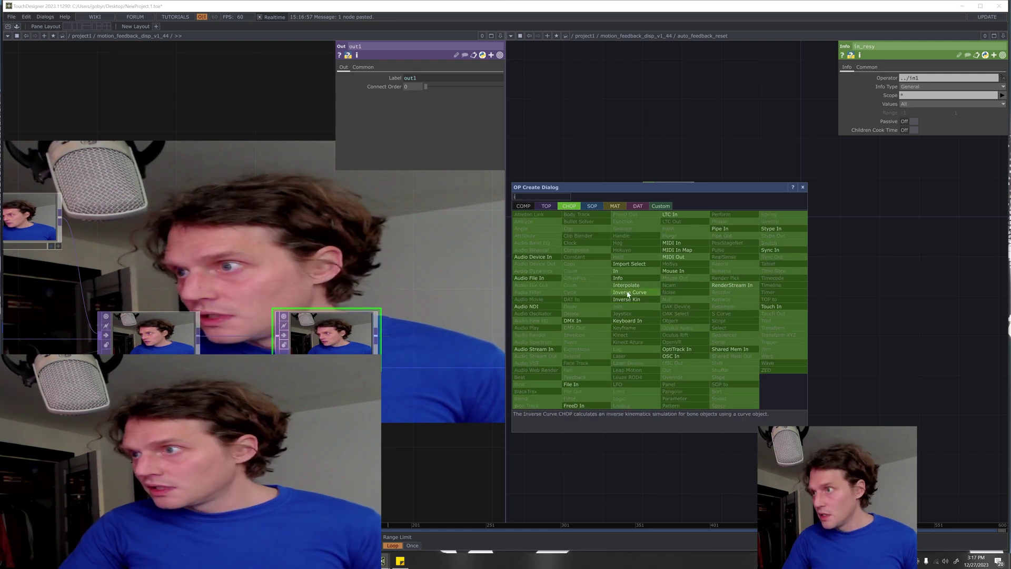
click(629, 278)
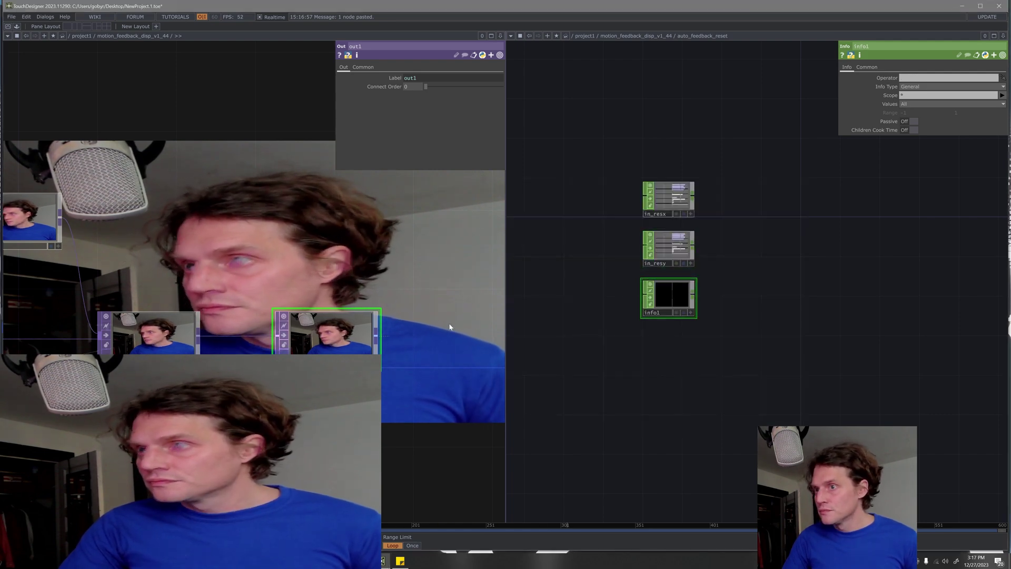
drag(665, 297, 694, 304)
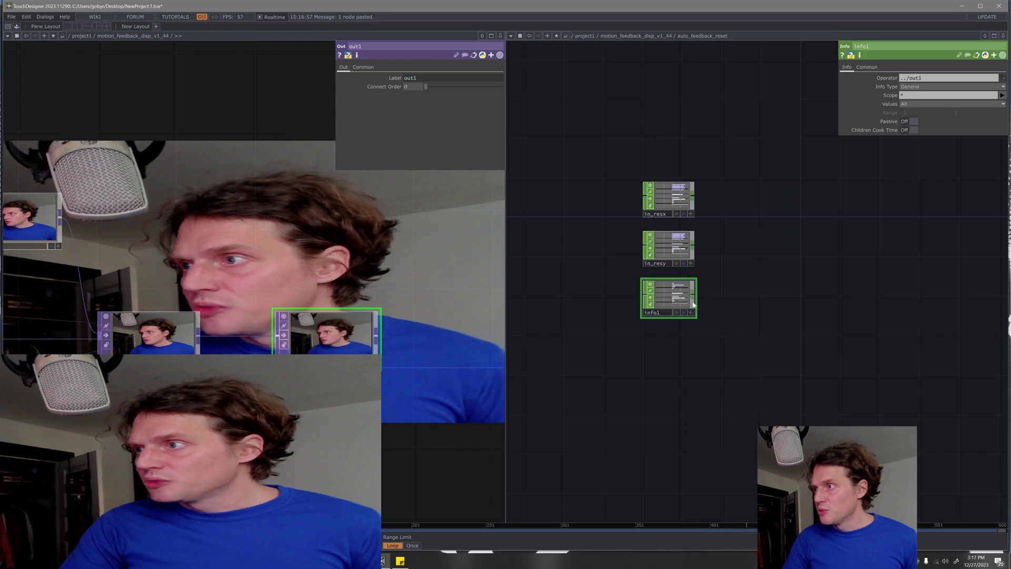
scroll(660, 318, up, 2)
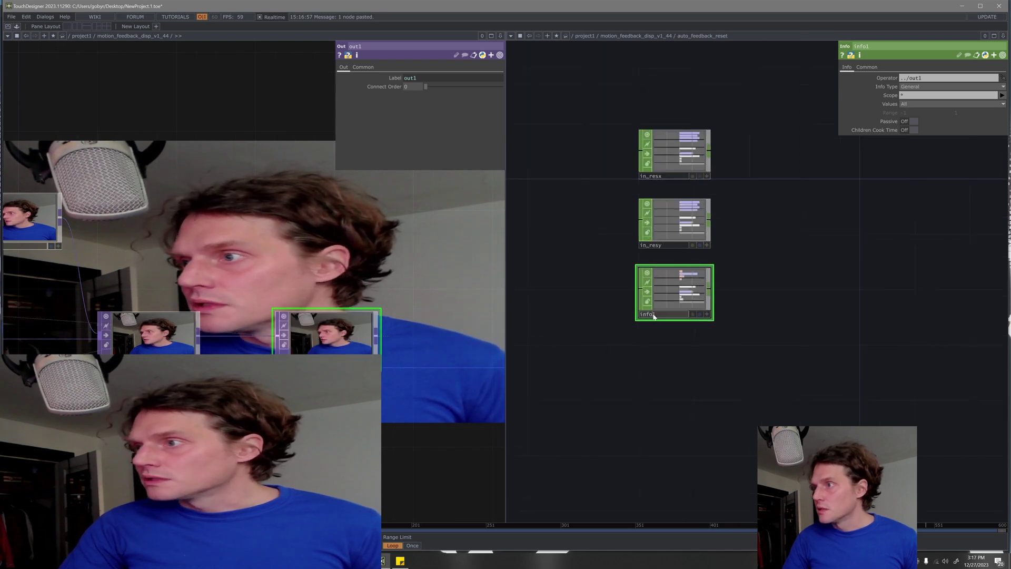
text(out_resx)
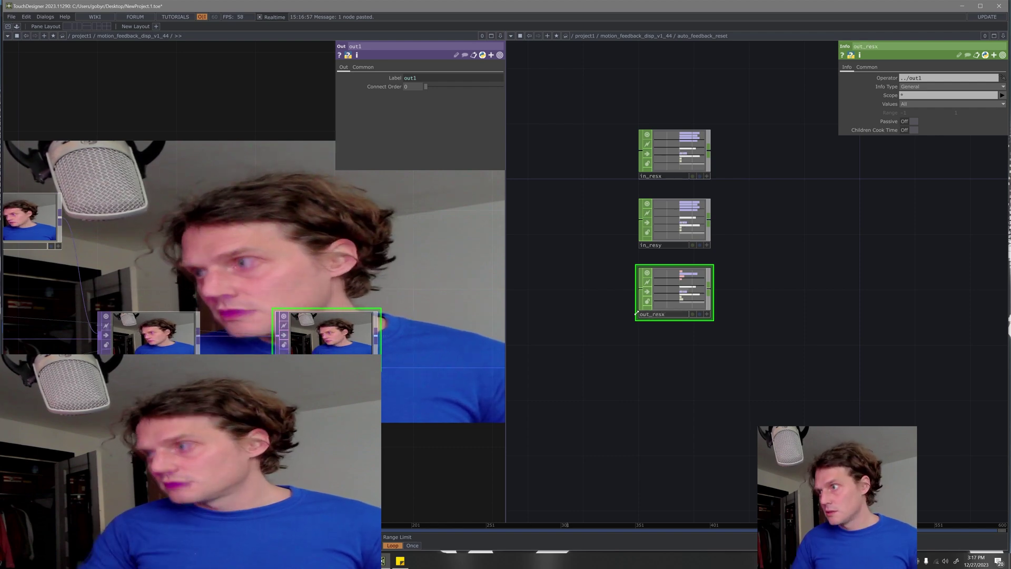
key(ctrl+v)
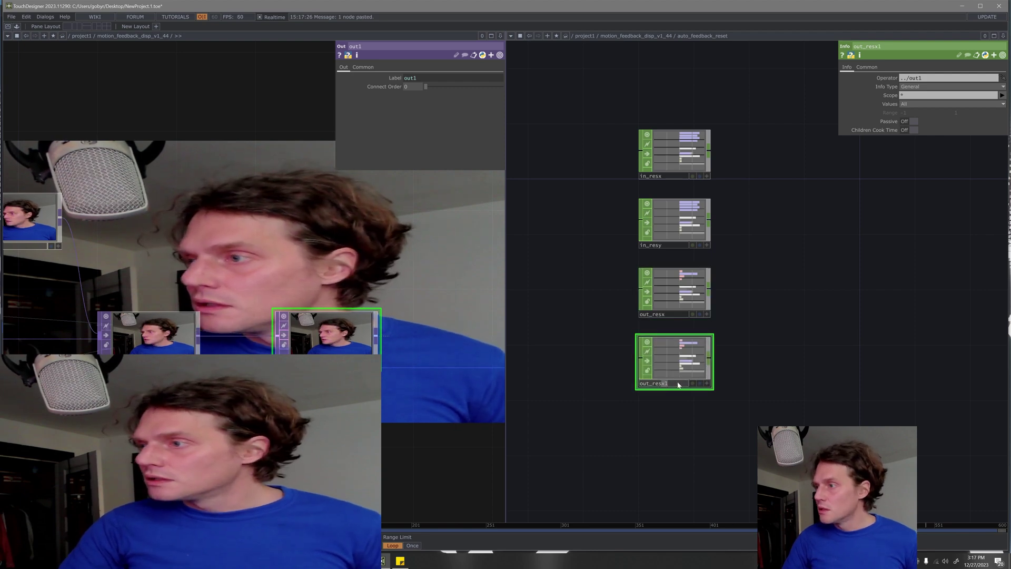
text(out_resy)
key(Return)
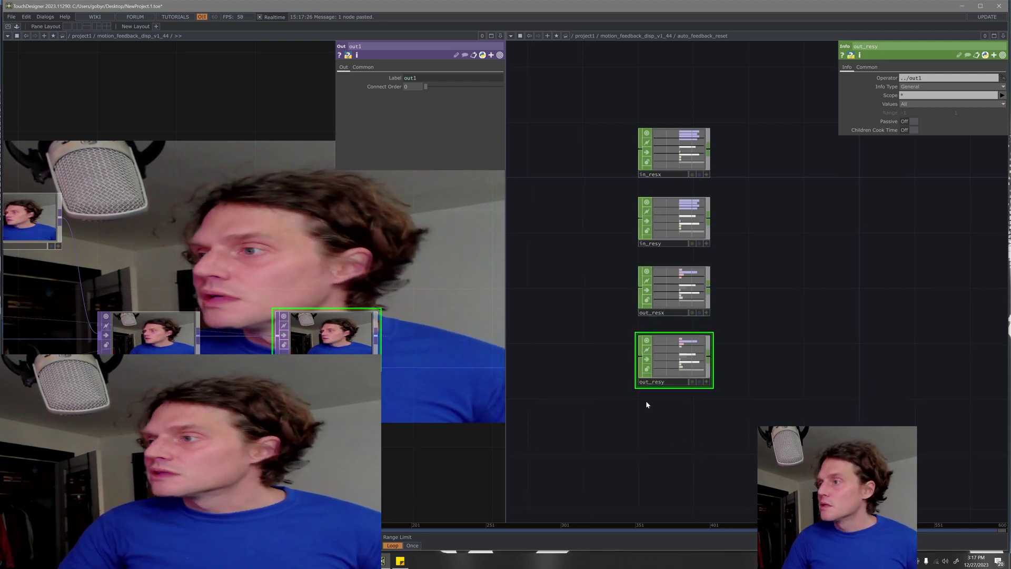
drag(808, 355, 755, 367)
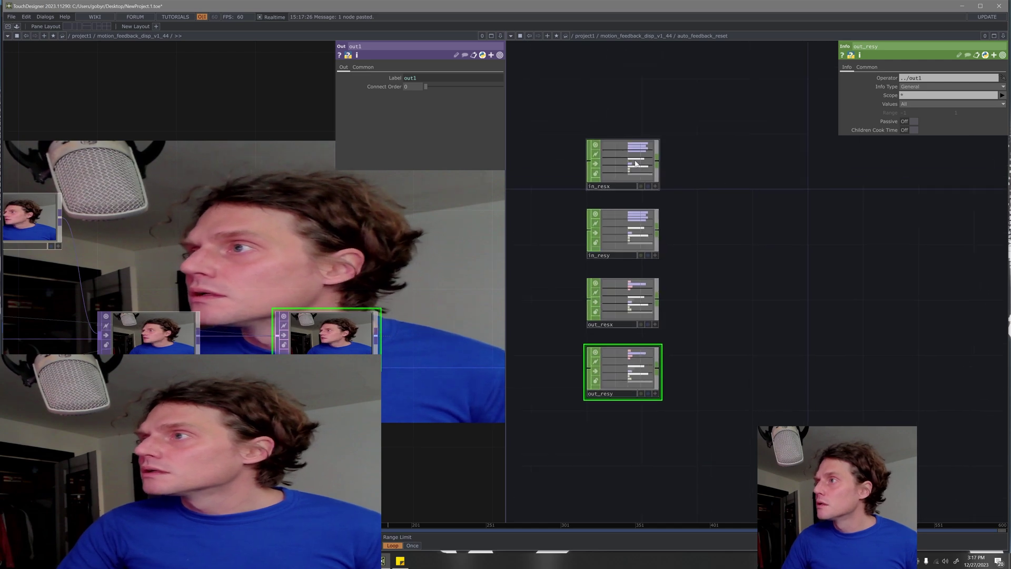
- Scope in_resx to resx (805) and in_resy to resy (720)
click(630, 145)
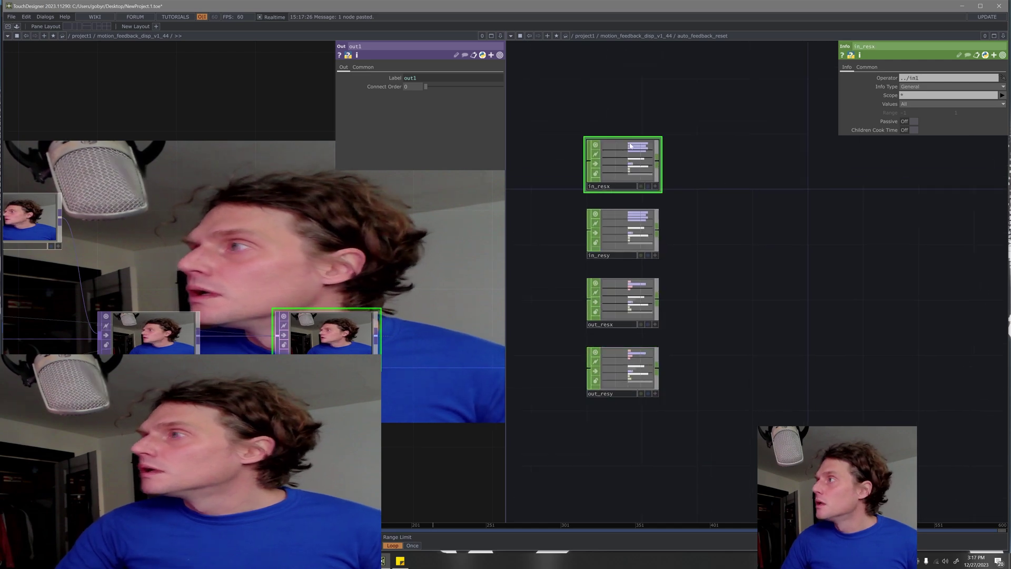
click(1003, 96)
click(982, 110)
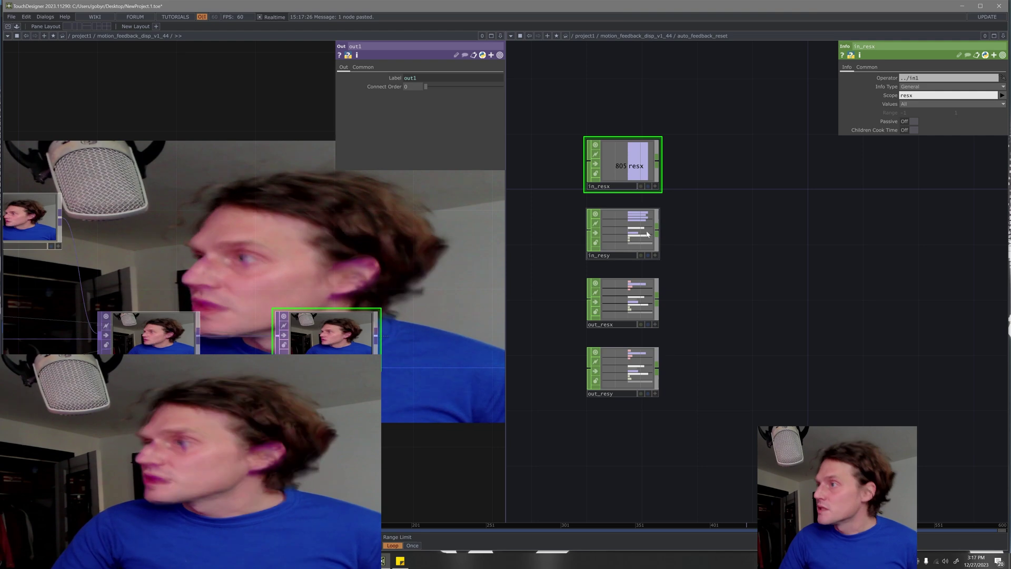
click(623, 229)
click(1003, 96)
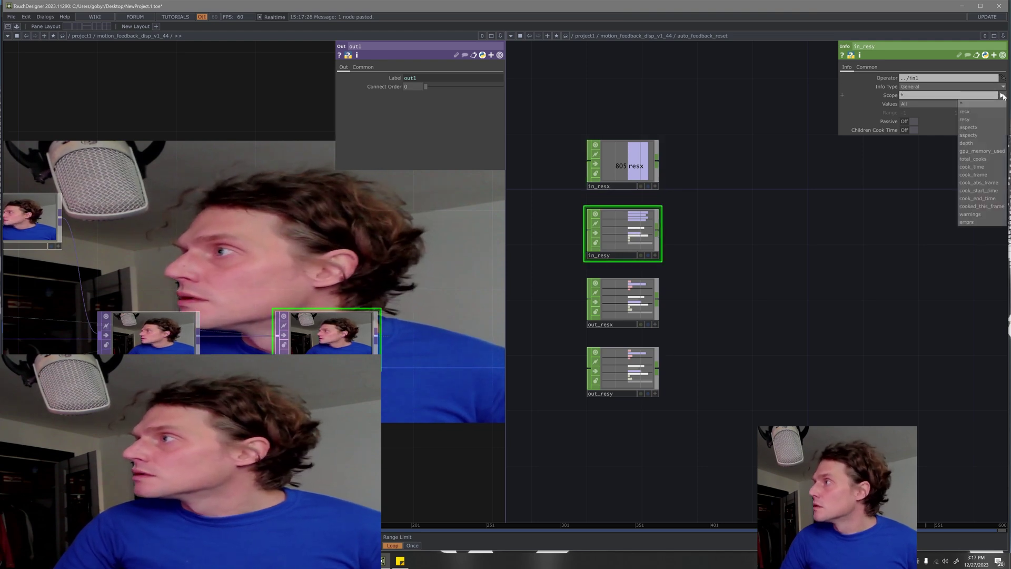
click(980, 118)
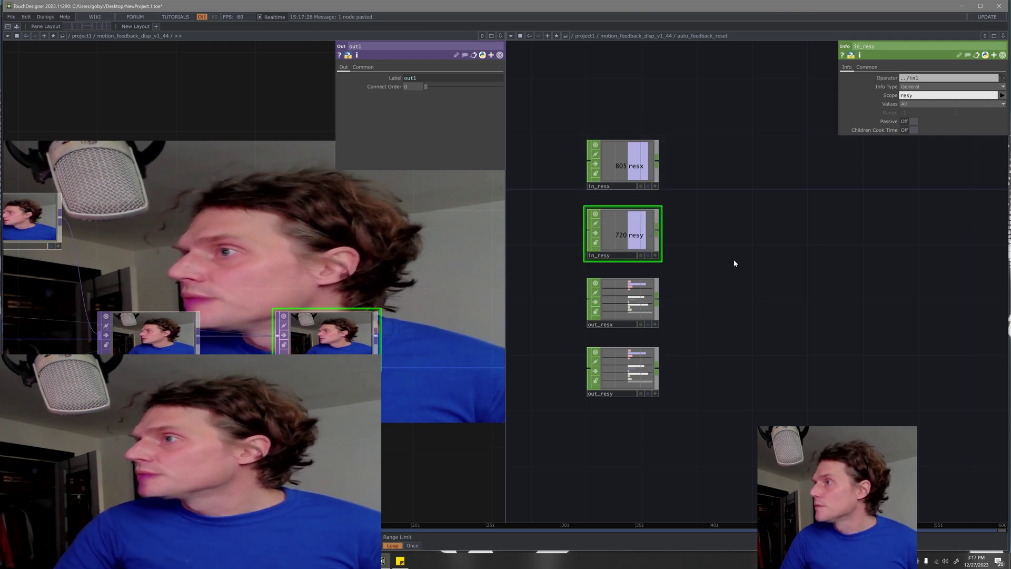
- Scope out_resx to resx (1280) and out_resy to resy (720)
click(625, 304)
click(1002, 95)
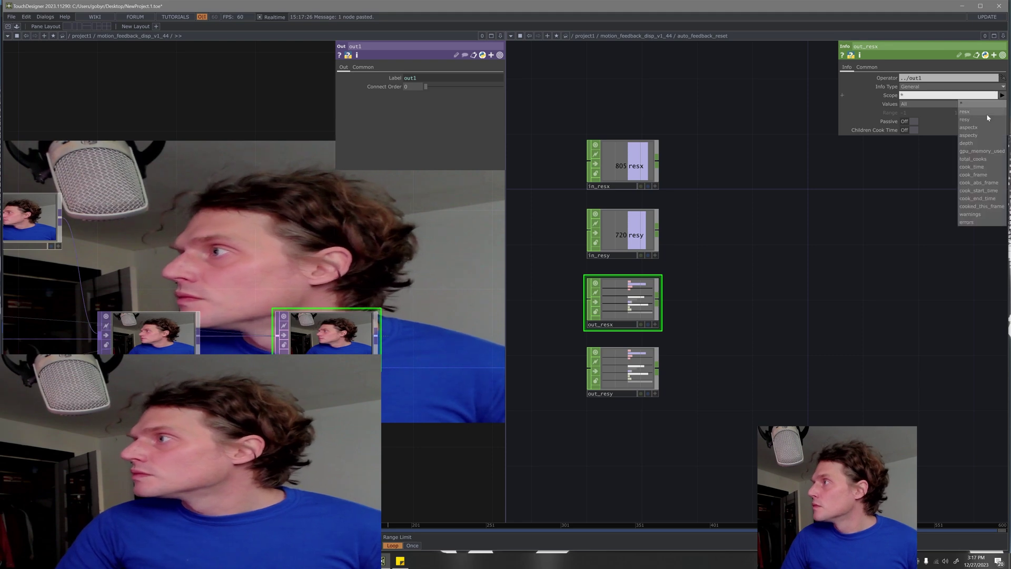
click(983, 112)
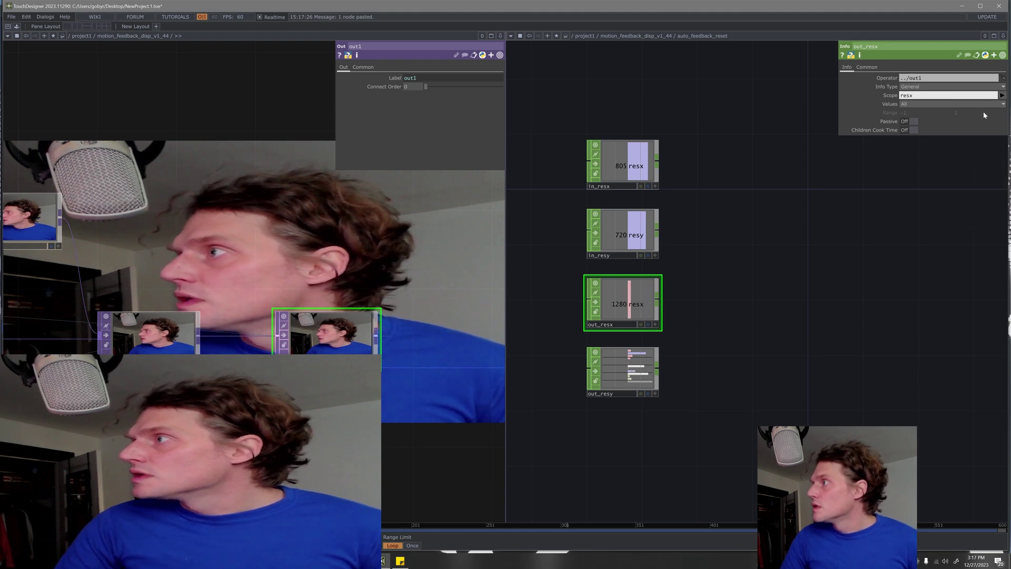
click(631, 361)
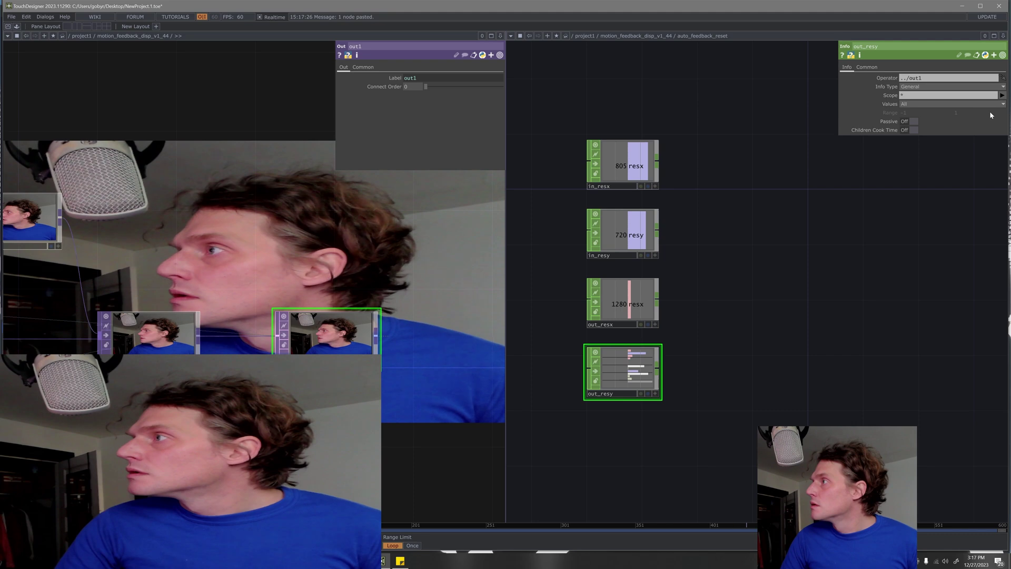
click(1002, 96)
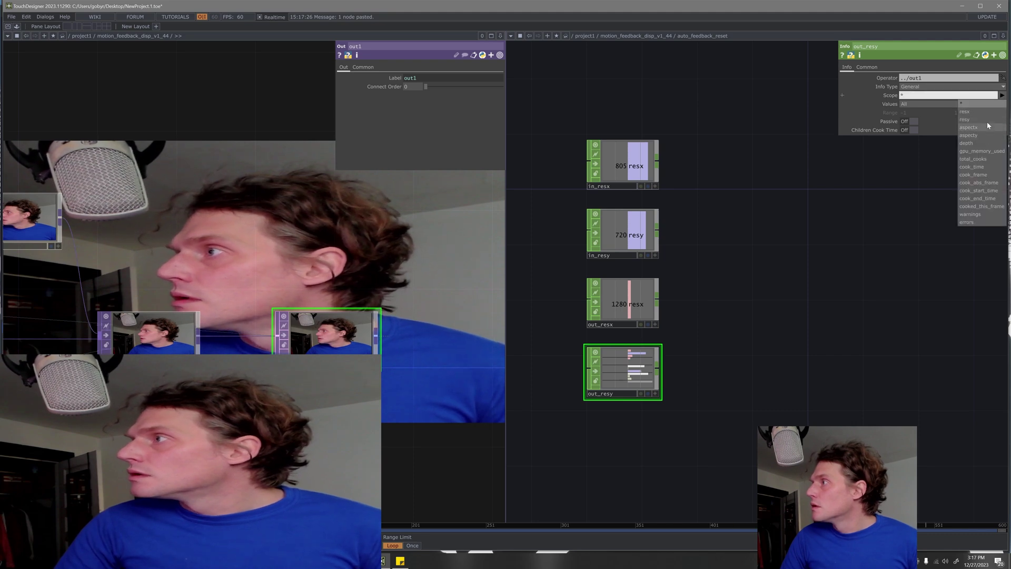
click(988, 120)
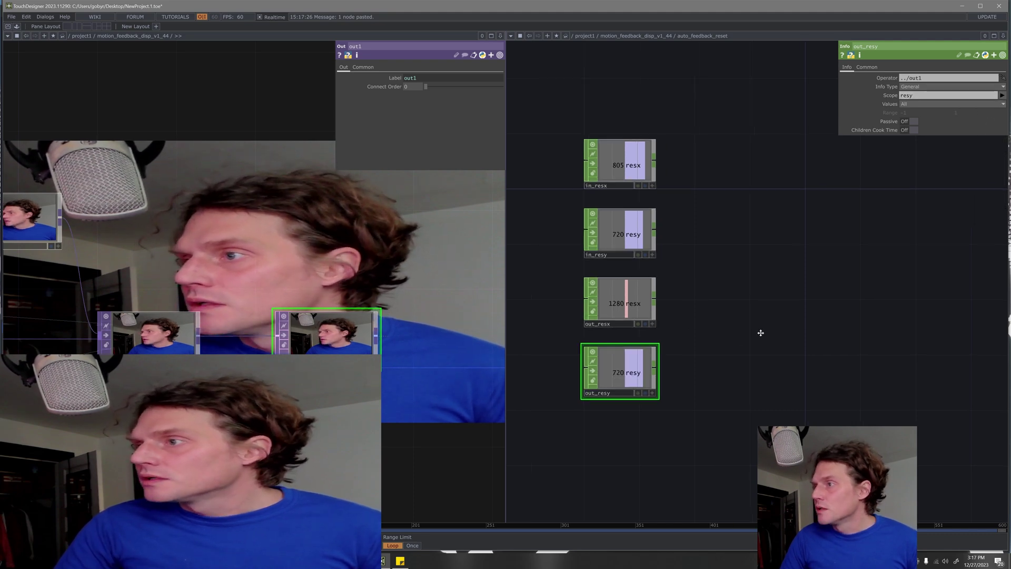
- Move out_resx beside in_resx and in_resy down beside out_resy
drag(717, 377, 727, 325)
scroll(726, 326, down, 1)
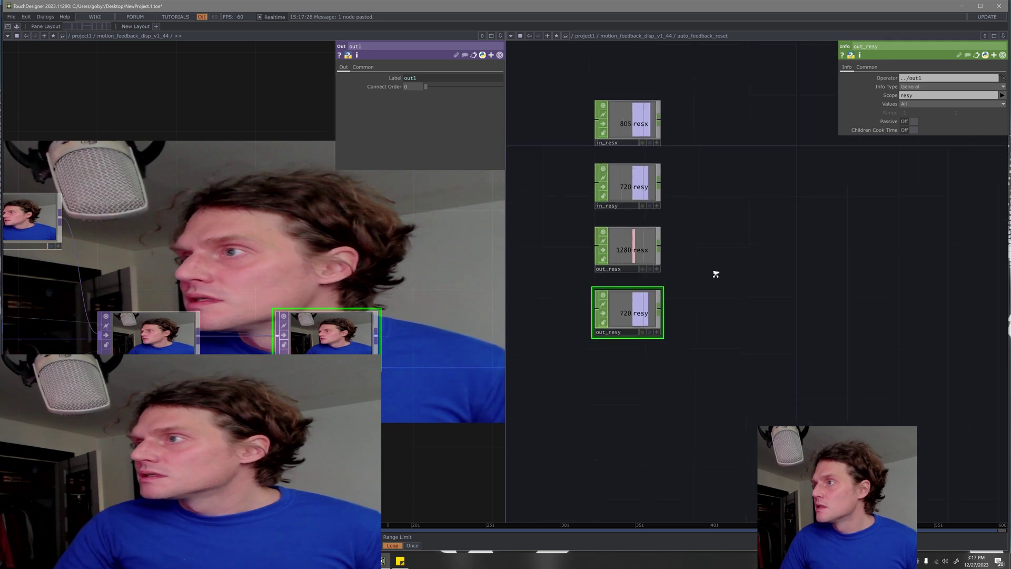
scroll(717, 274, down, 2)
drag(653, 317, 655, 372)
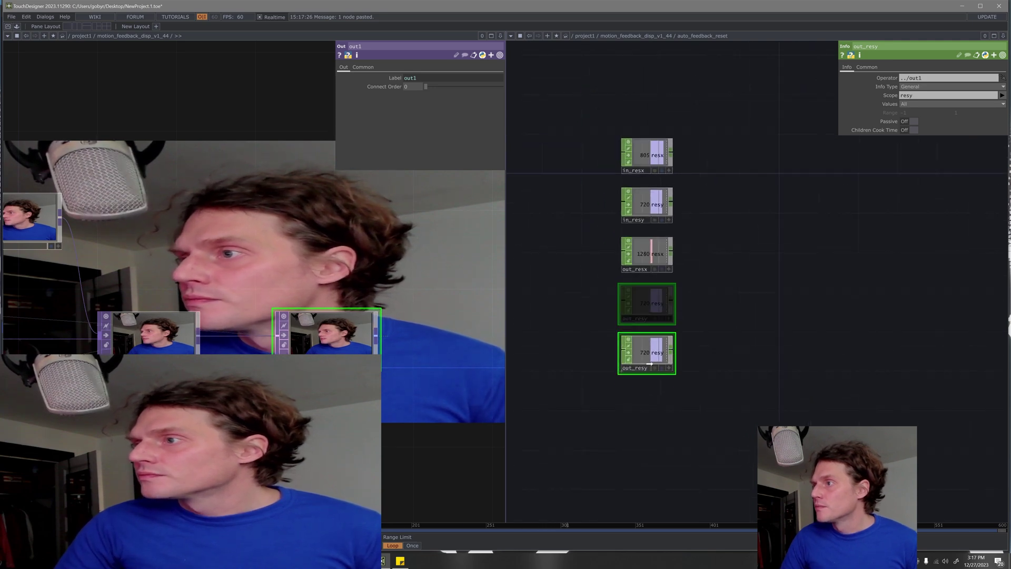
drag(652, 208, 645, 312)
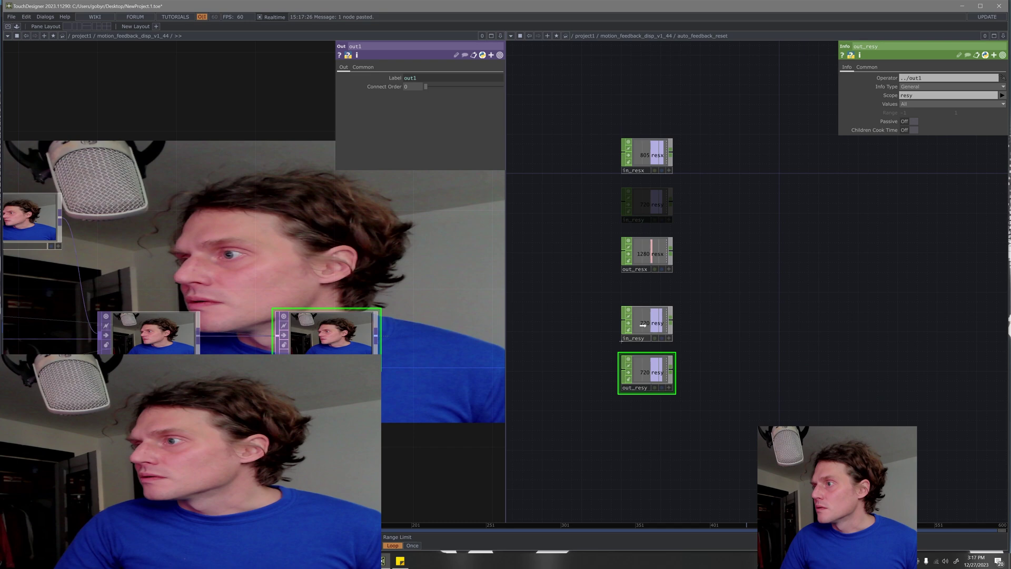
drag(650, 257, 648, 204)
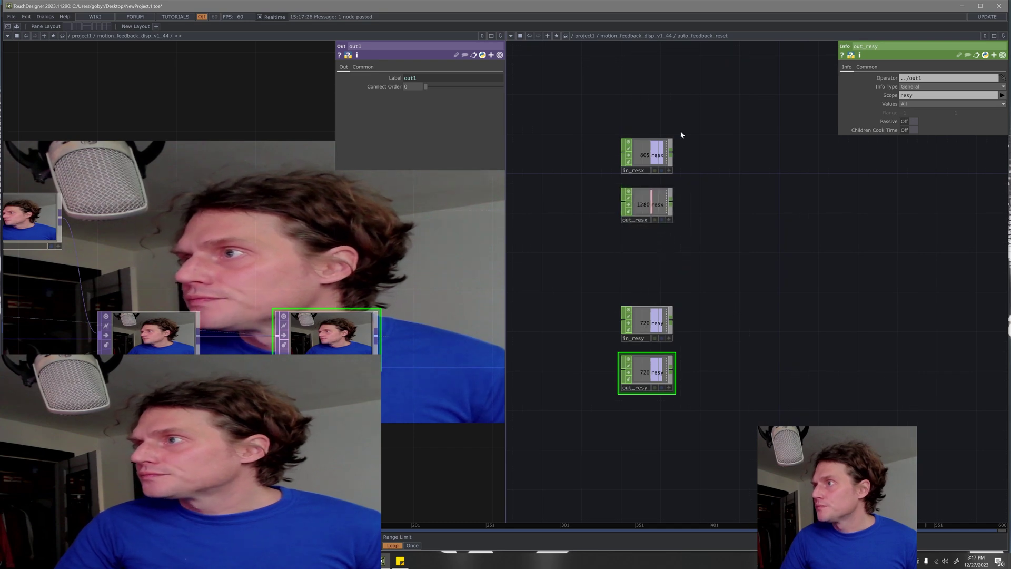
drag(765, 148, 764, 181)
scroll(678, 217, up, 2)
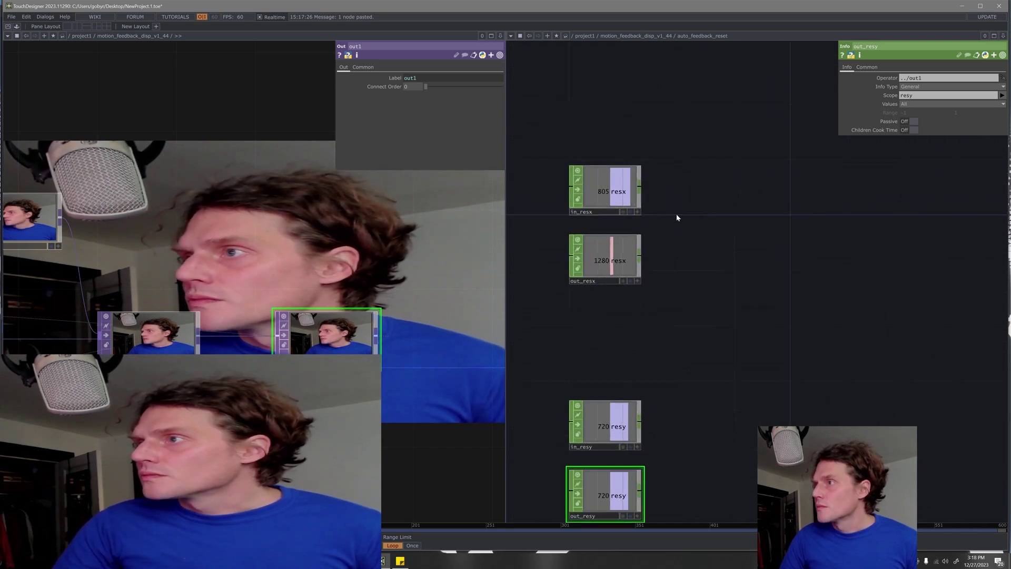
- Add math1 fed by in_resx and out_resx, set to Subtract, giving -475
right_click(641, 190)
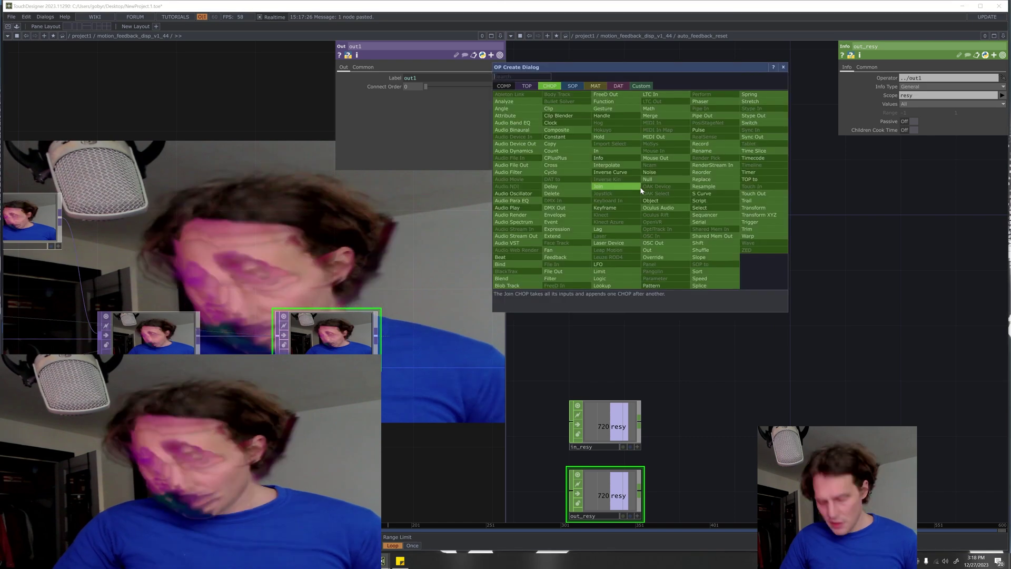
click(650, 108)
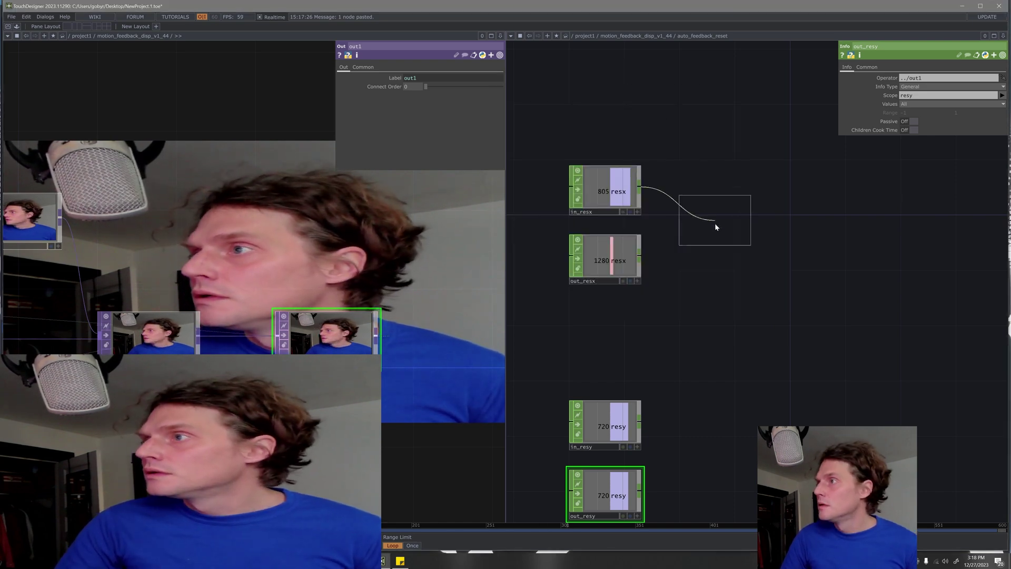
click(728, 235)
click(695, 230)
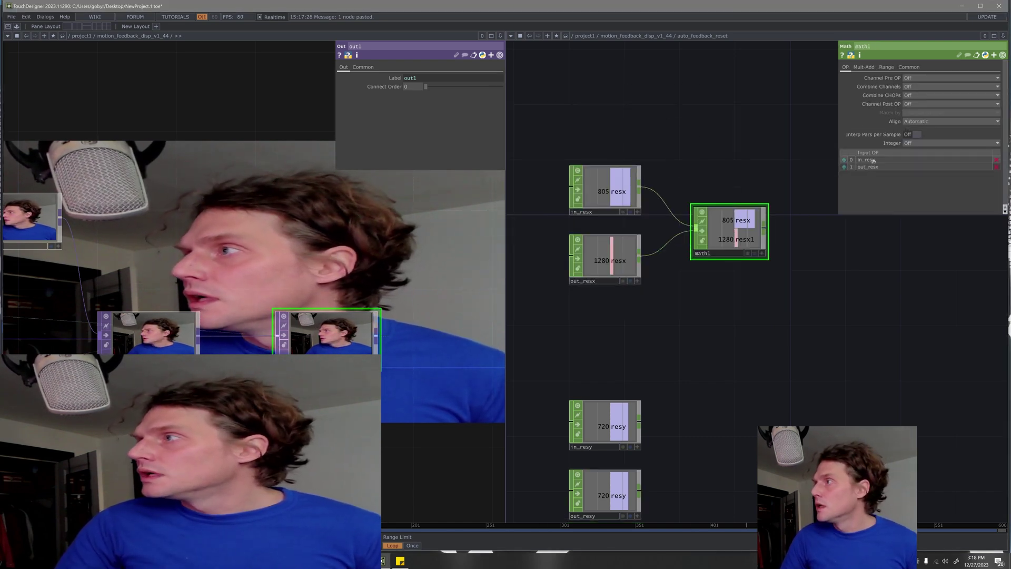
click(916, 94)
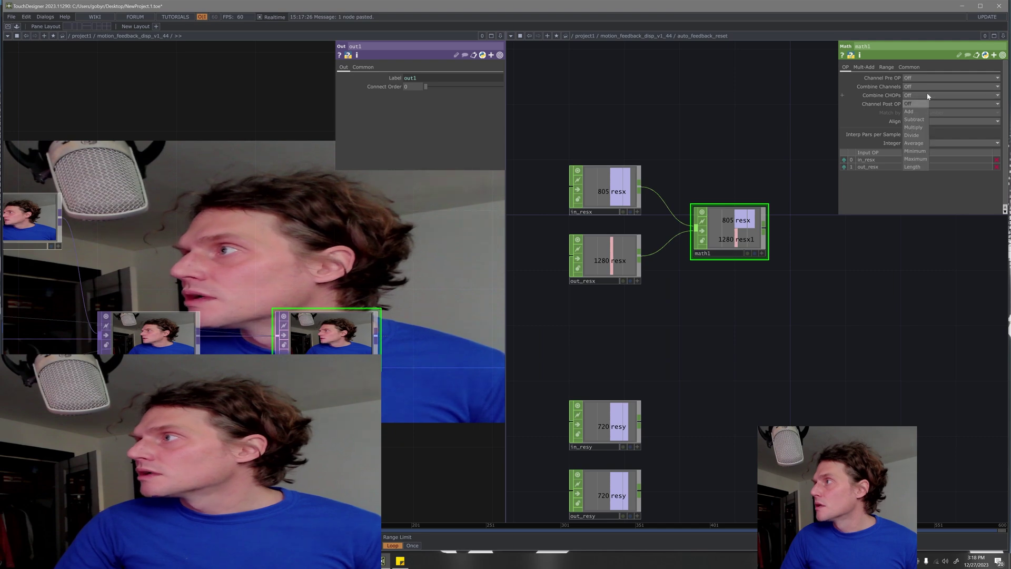
click(922, 120)
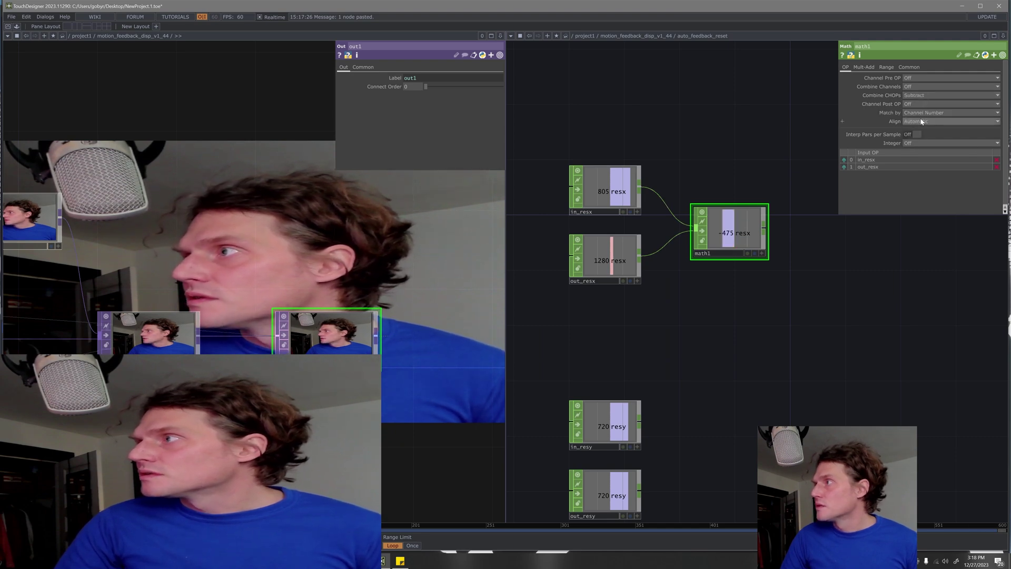
drag(785, 403, 786, 322)
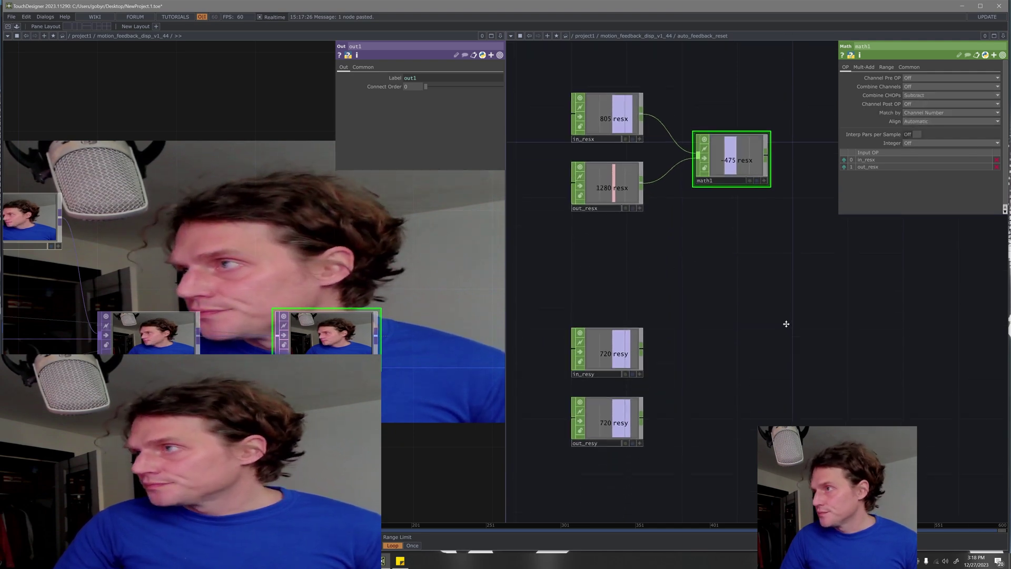
- Add math2 from in_resy and out_resy, set to Subtract, giving 0
right_click(643, 345)
text(mat)
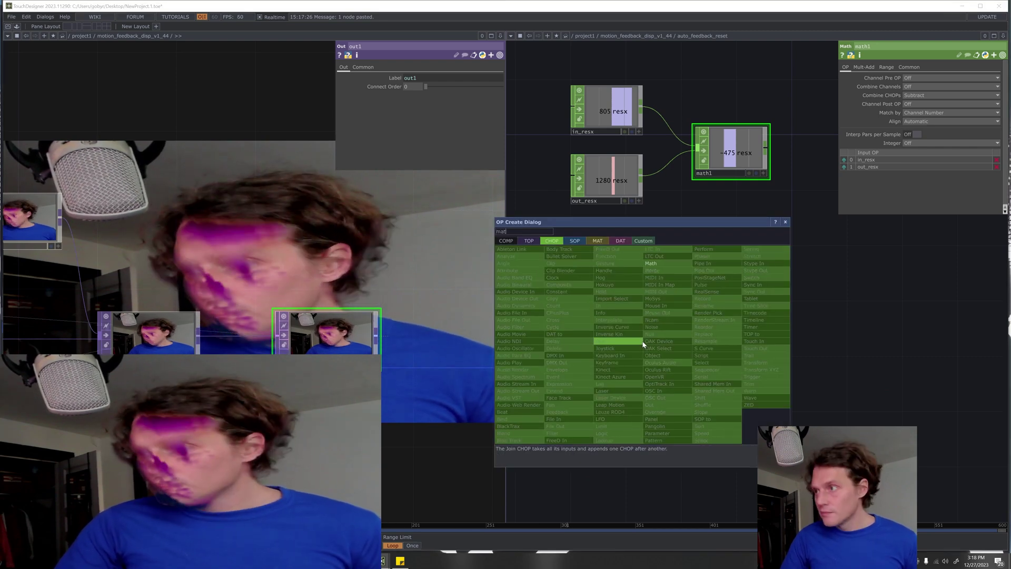
click(651, 263)
click(745, 382)
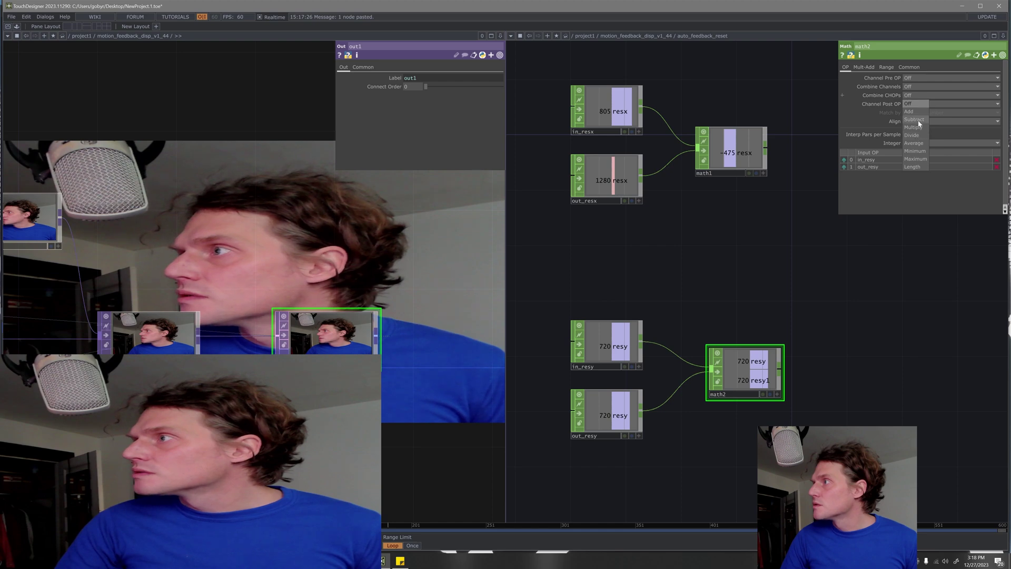
click(916, 121)
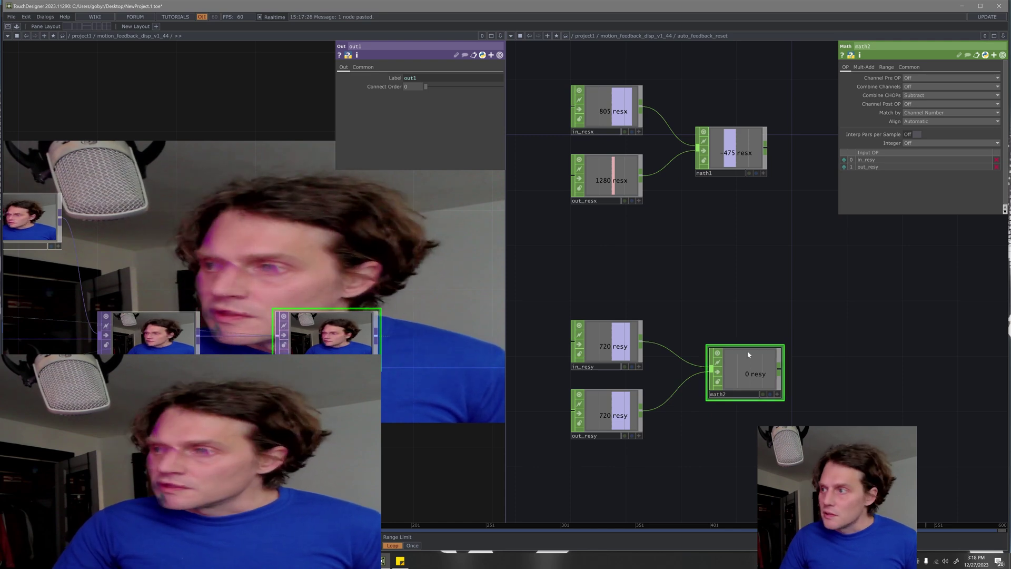
- Nudge math2 lower and math1 to the right to tidy the layout
drag(732, 372, 720, 382)
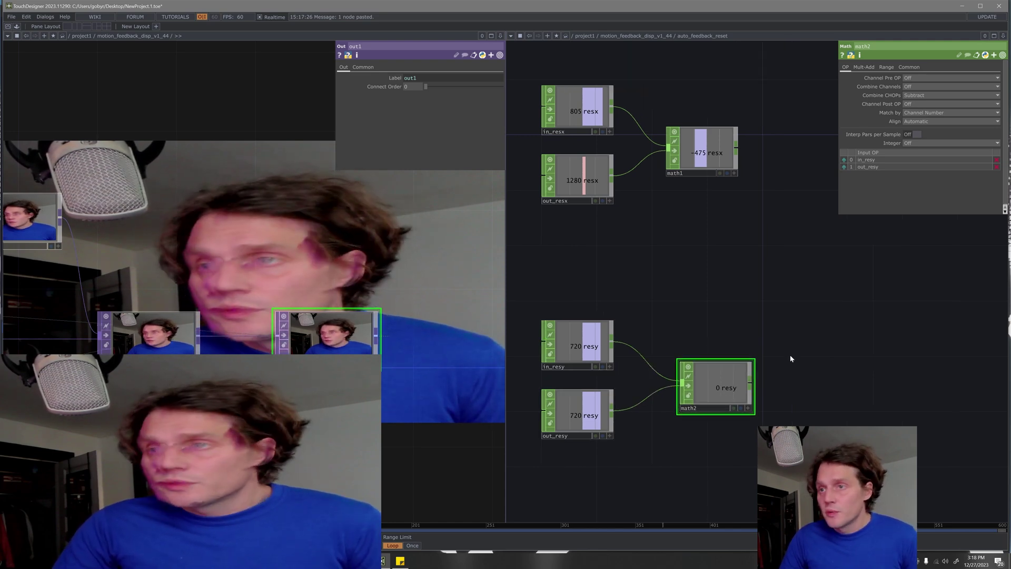
scroll(759, 308, down, 1)
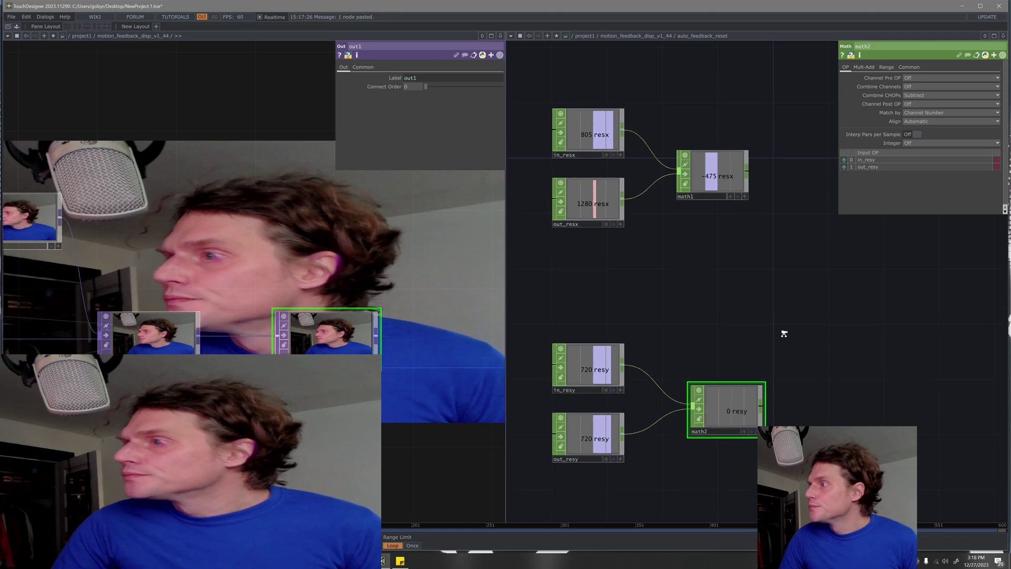
scroll(790, 328, down, 2)
drag(808, 323, 750, 288)
drag(699, 218, 709, 216)
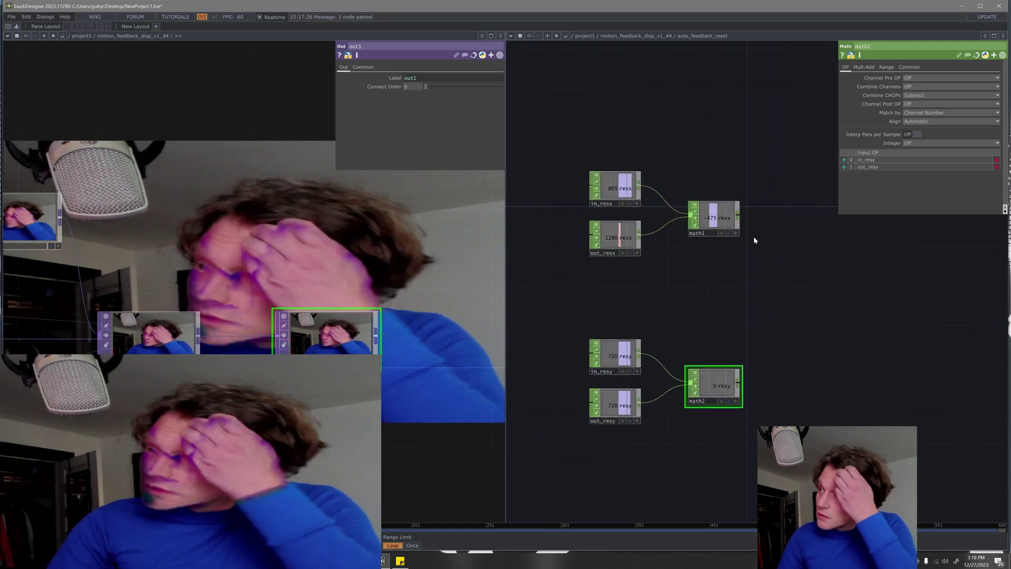
key(Tab)
key(Escape)
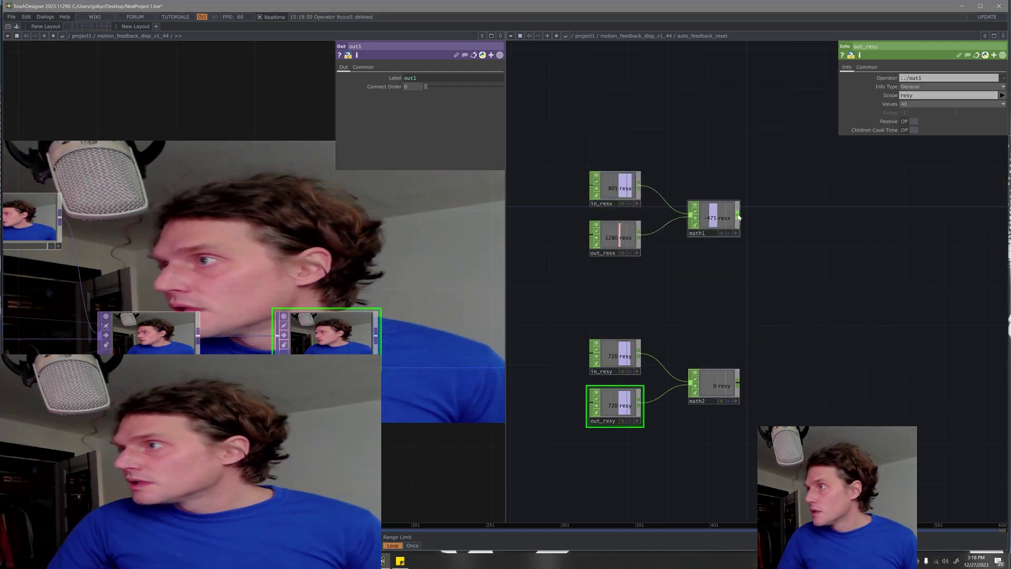
key(Tab)
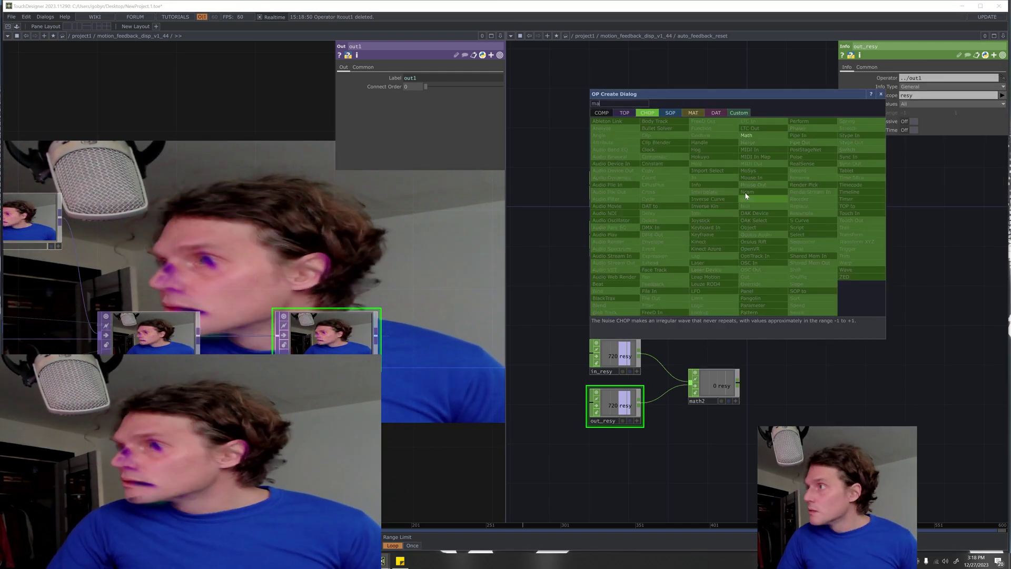
- Add math3 after math1, wire in math2, and set Combine CHOPs to Add, giving -475
click(739, 215)
click(813, 320)
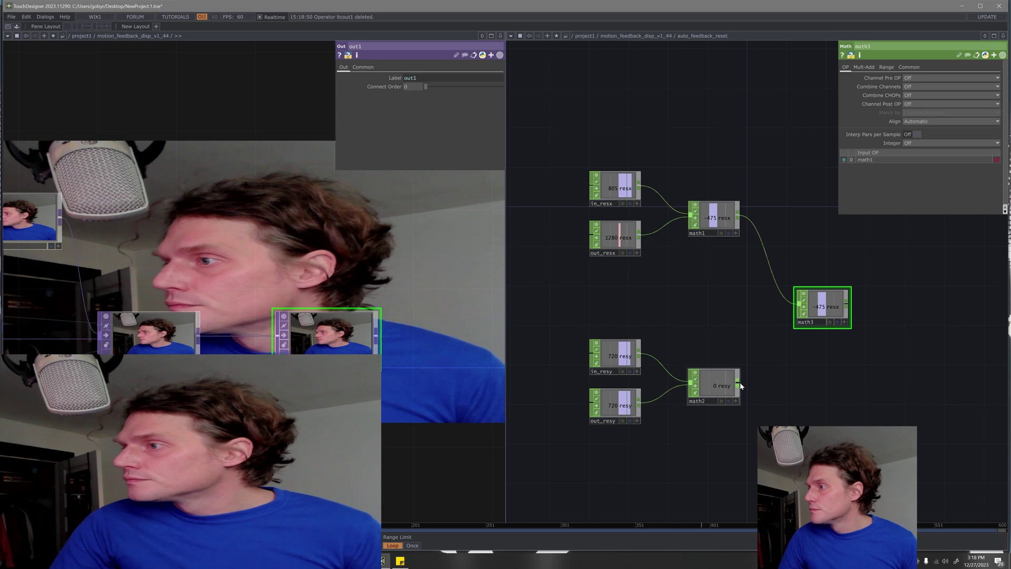
click(803, 318)
drag(889, 306, 774, 326)
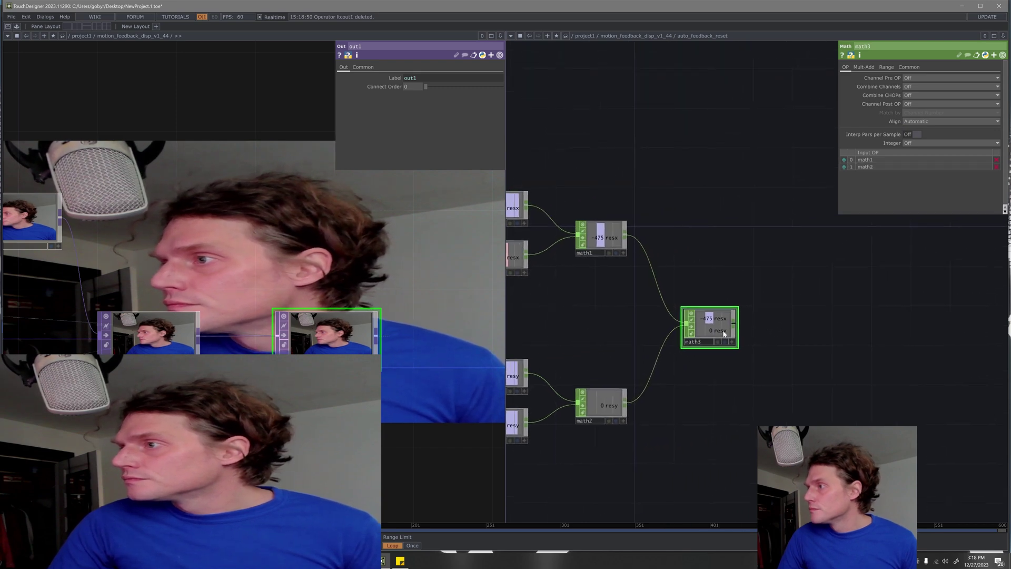
click(915, 103)
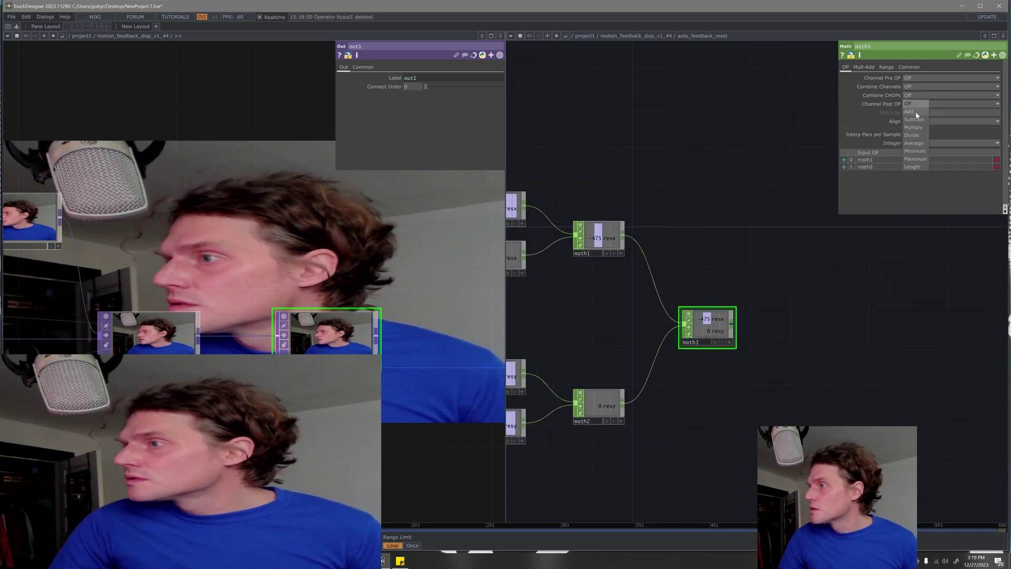
click(916, 111)
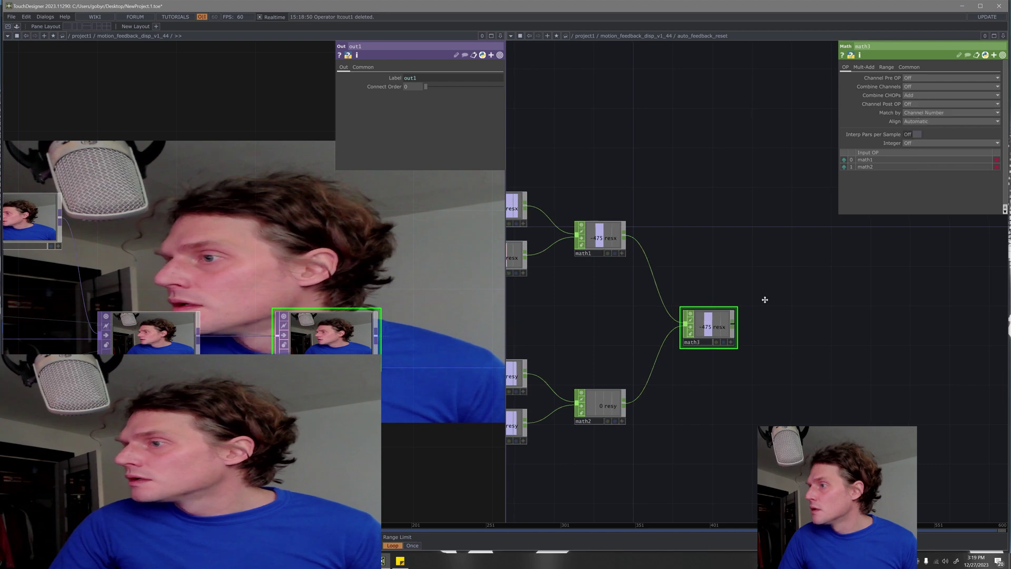
drag(765, 303, 696, 304)
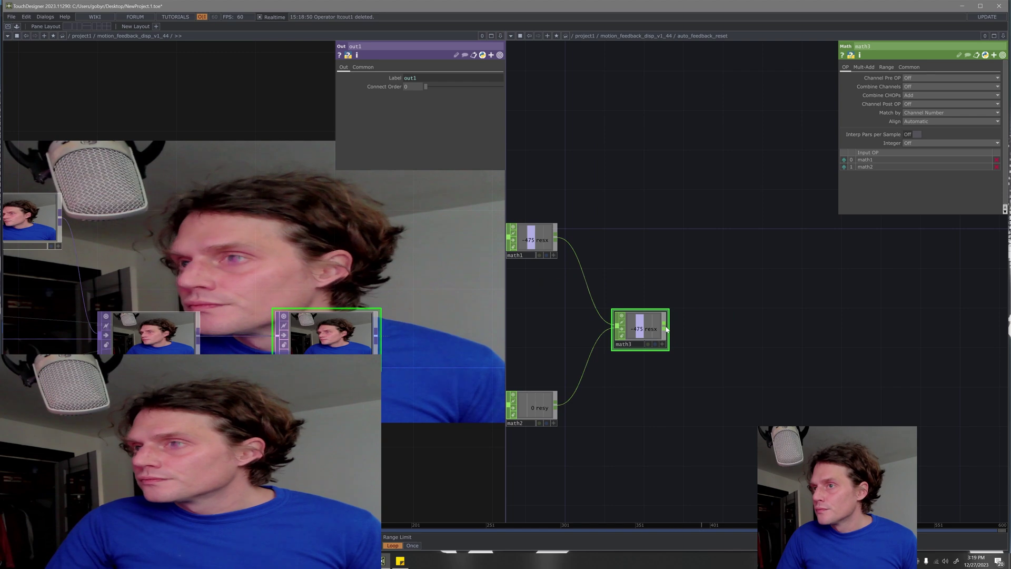
- Add logic1 after math3 with Convert Input set to On When Value Changed
right_click(666, 328)
text(l)
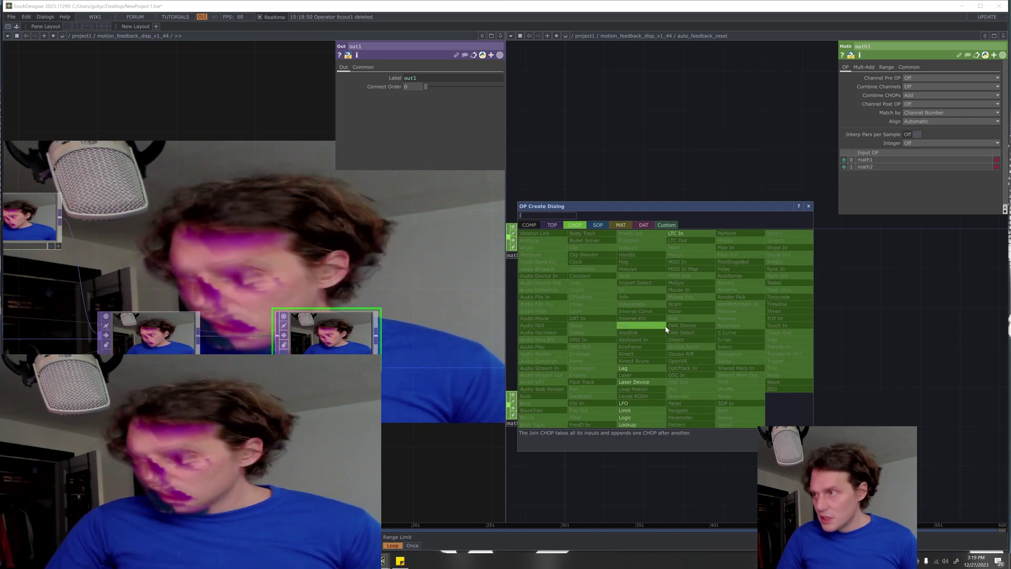
click(647, 415)
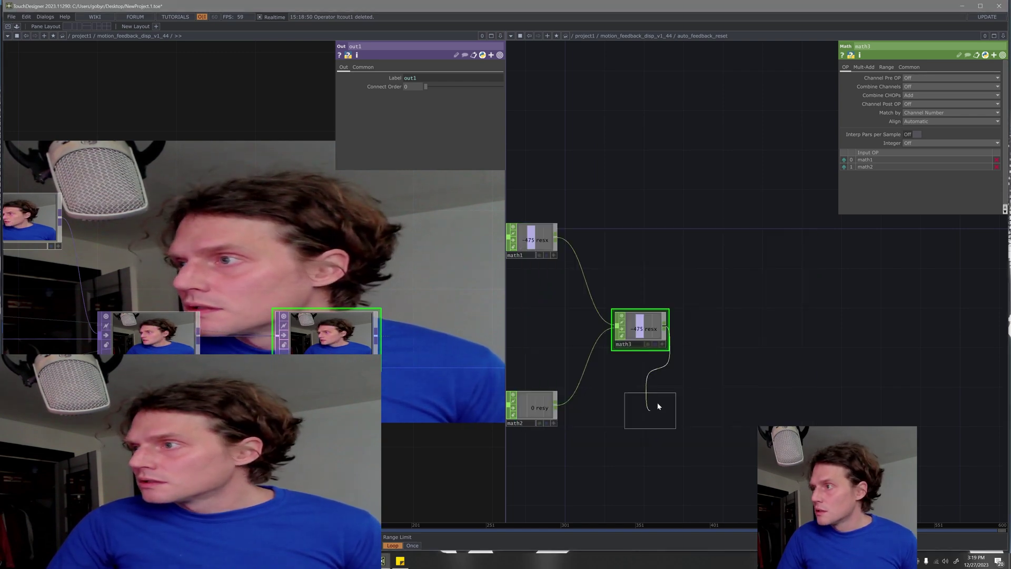
click(746, 330)
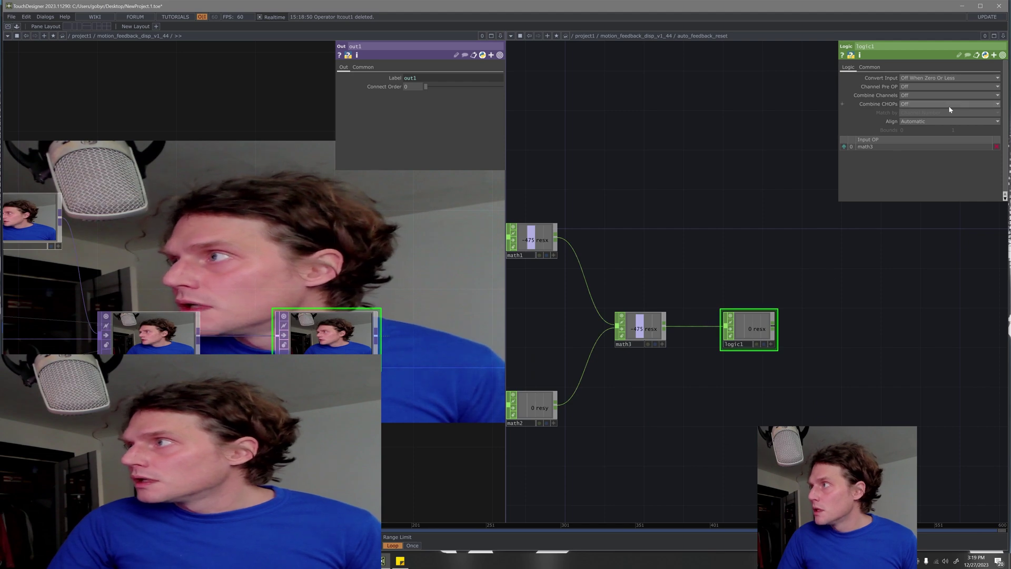
click(946, 78)
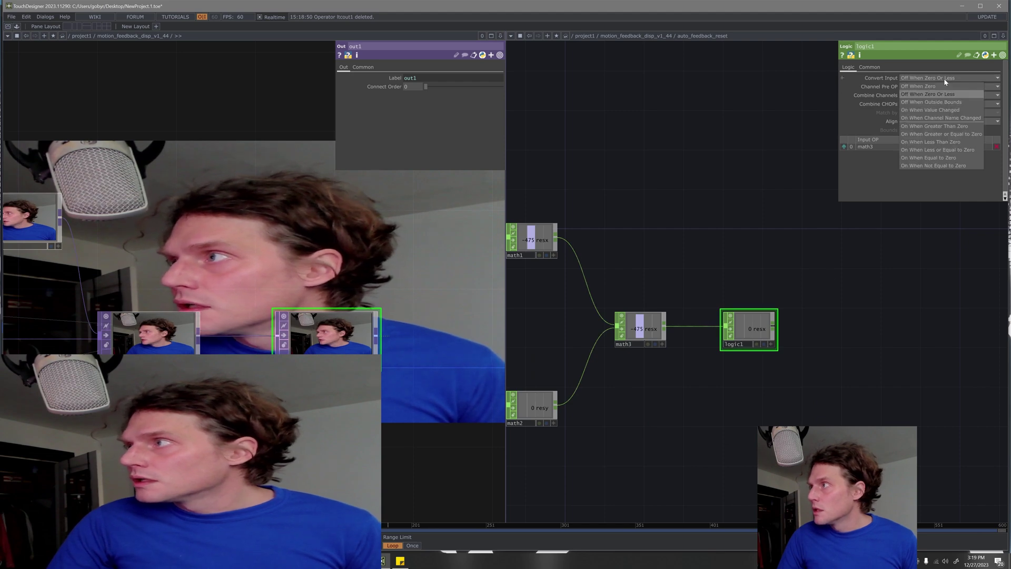
click(928, 111)
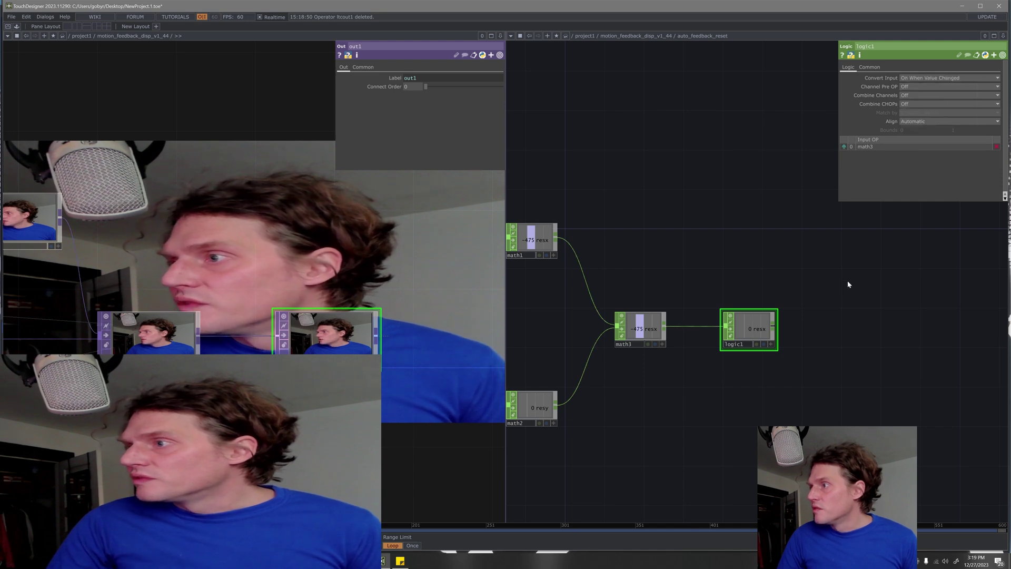
drag(849, 282, 712, 310)
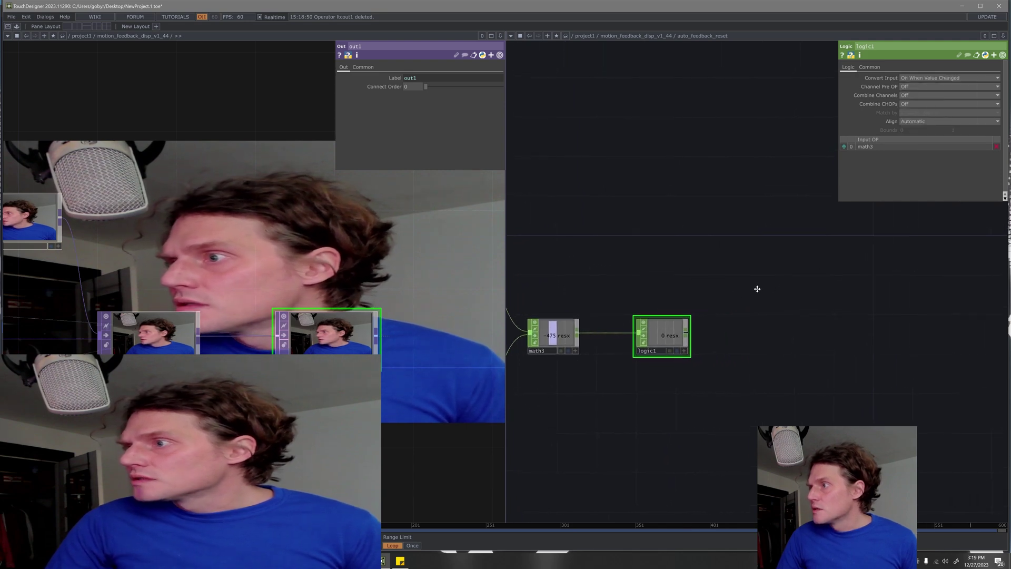
- Add delay1 after logic1 with its Delay set to 0.25 seconds
click(657, 342)
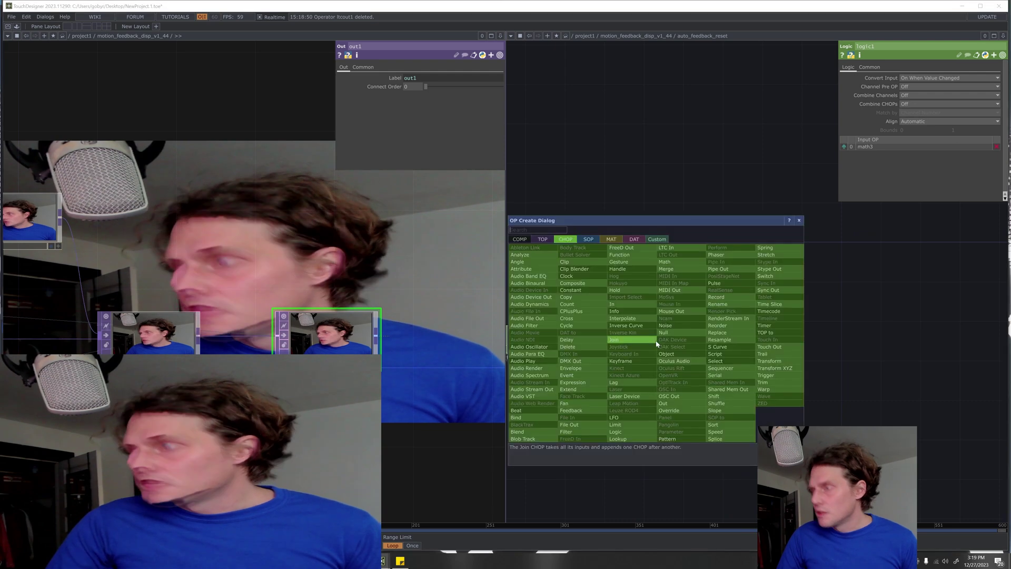
text(de)
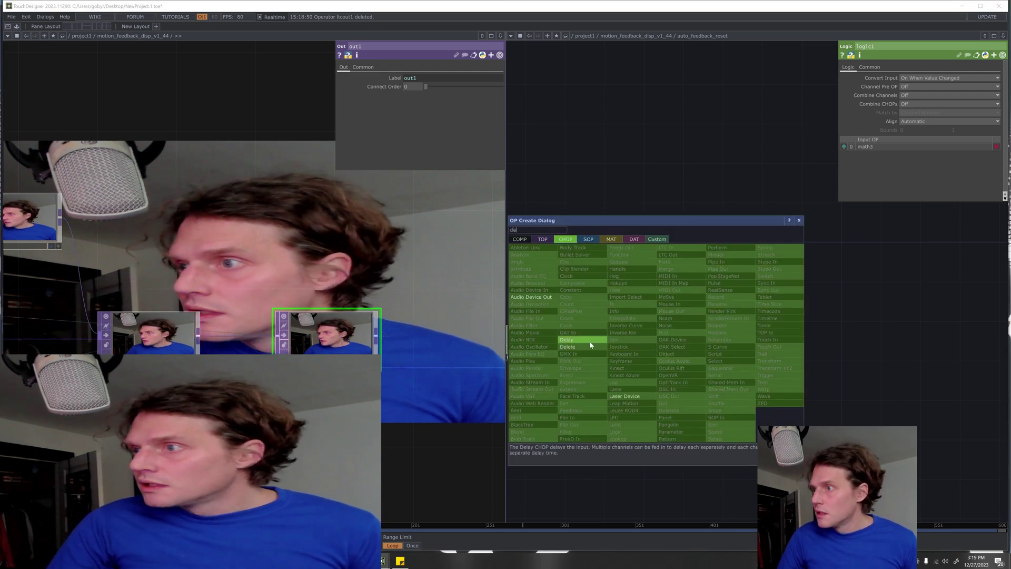
click(581, 341)
click(709, 295)
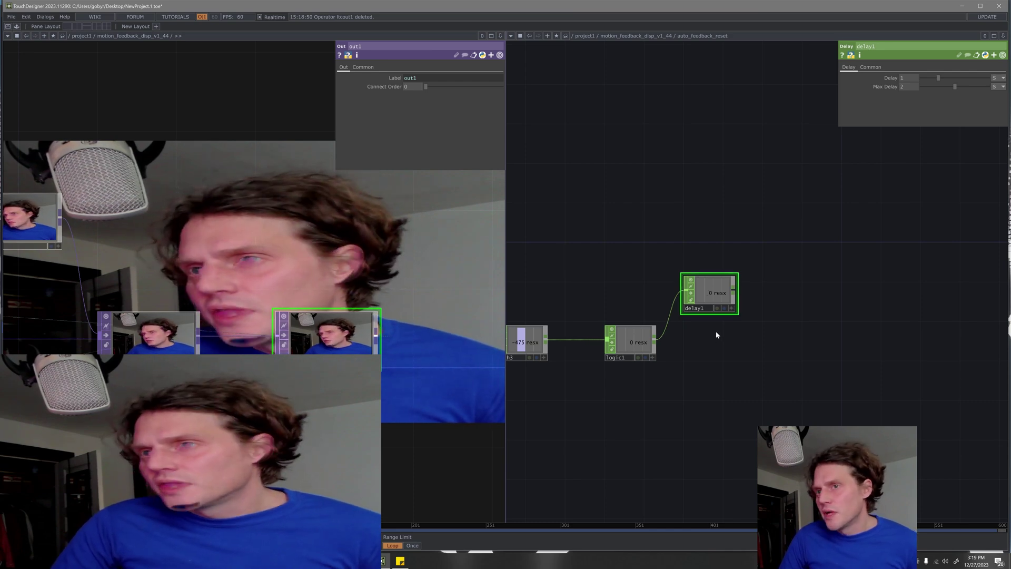
drag(724, 342, 708, 355)
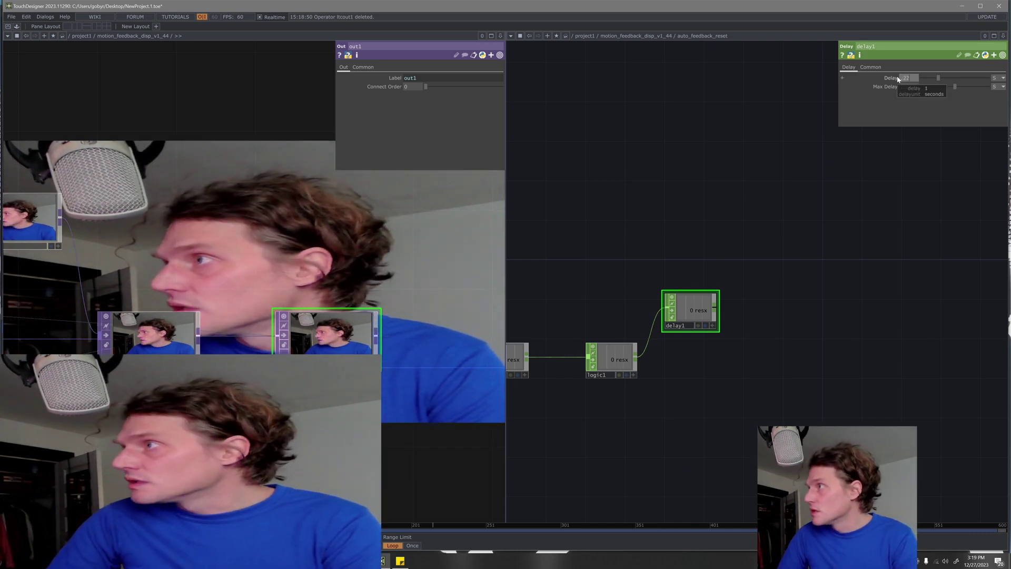
drag(901, 78, 847, 168)
text(.2)
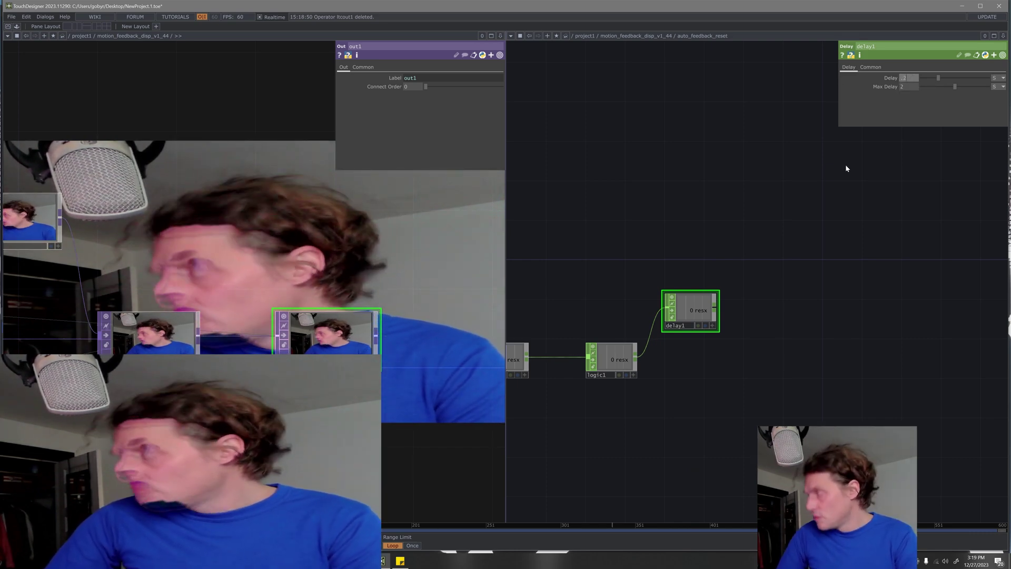
text(5)
key(Return)
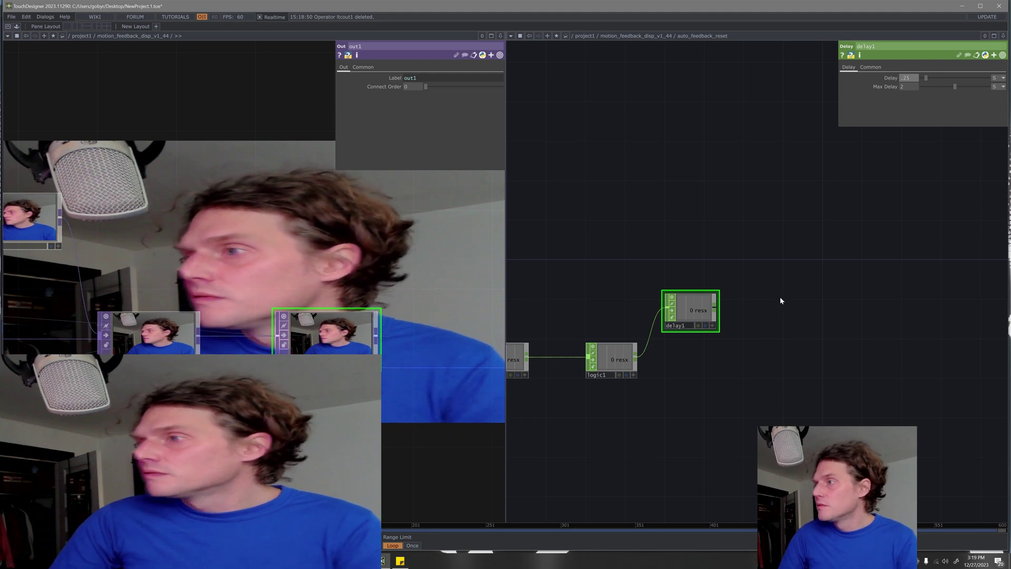
drag(687, 353, 679, 353)
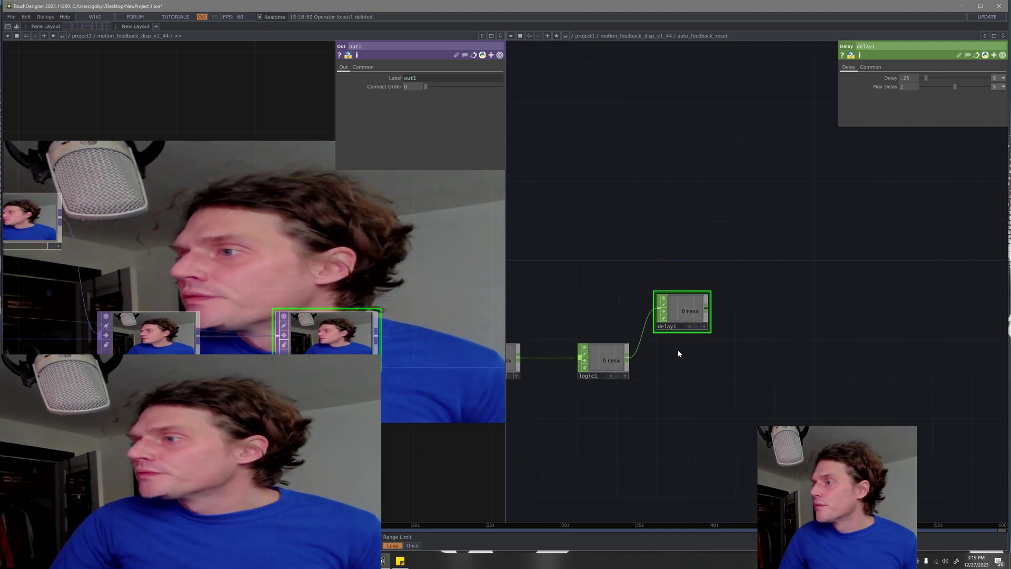
- Add math4 fed by logic1, wire delay1 into its second input, and combine by Add
right_click(630, 360)
text(ma)
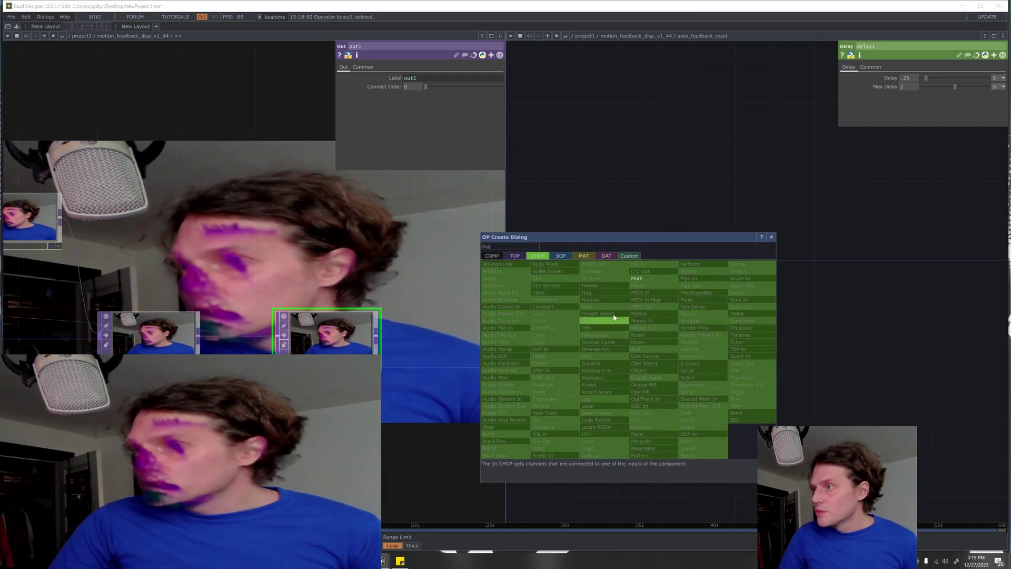
click(639, 279)
click(764, 358)
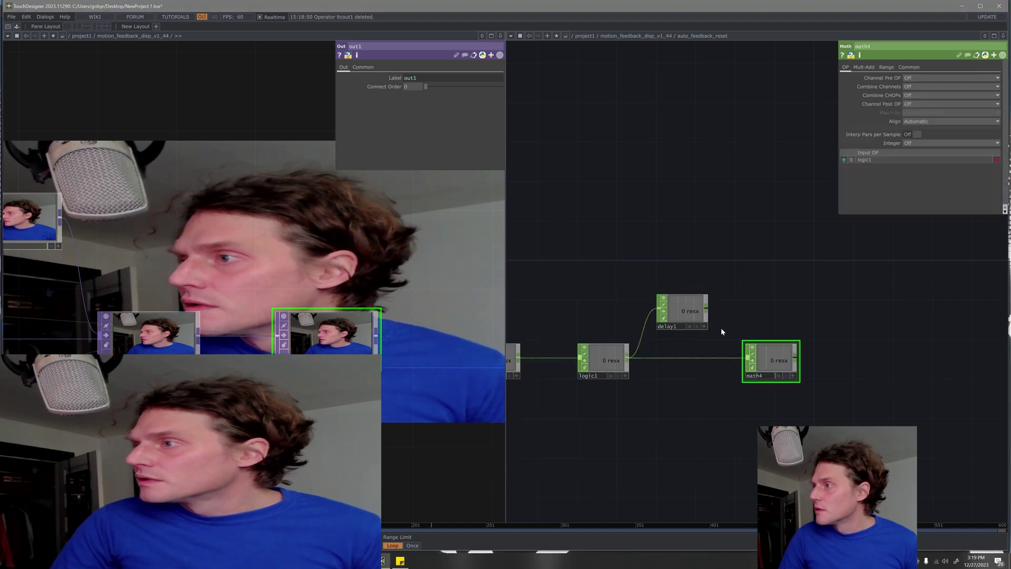
drag(708, 311, 746, 362)
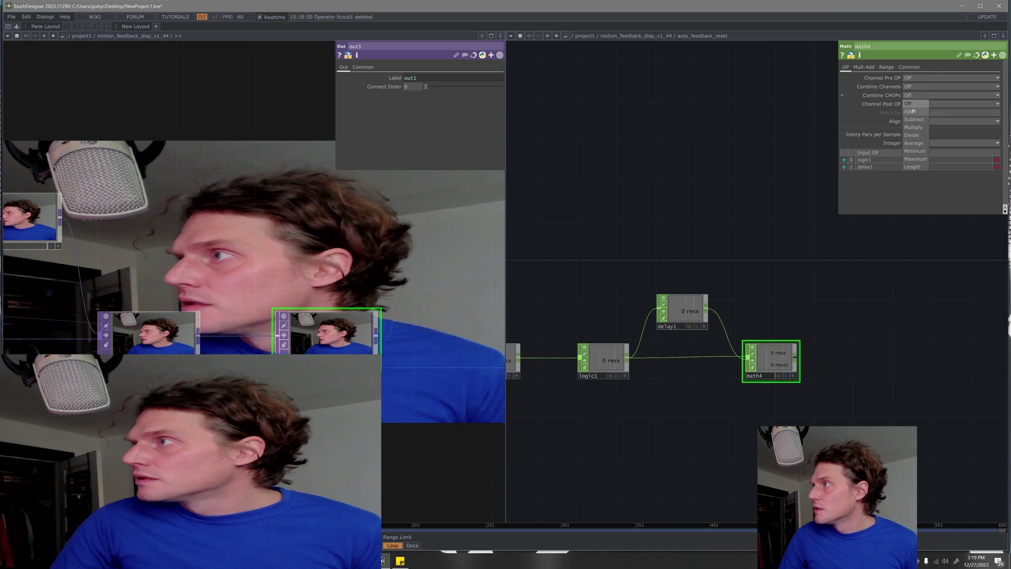
drag(830, 287, 746, 291)
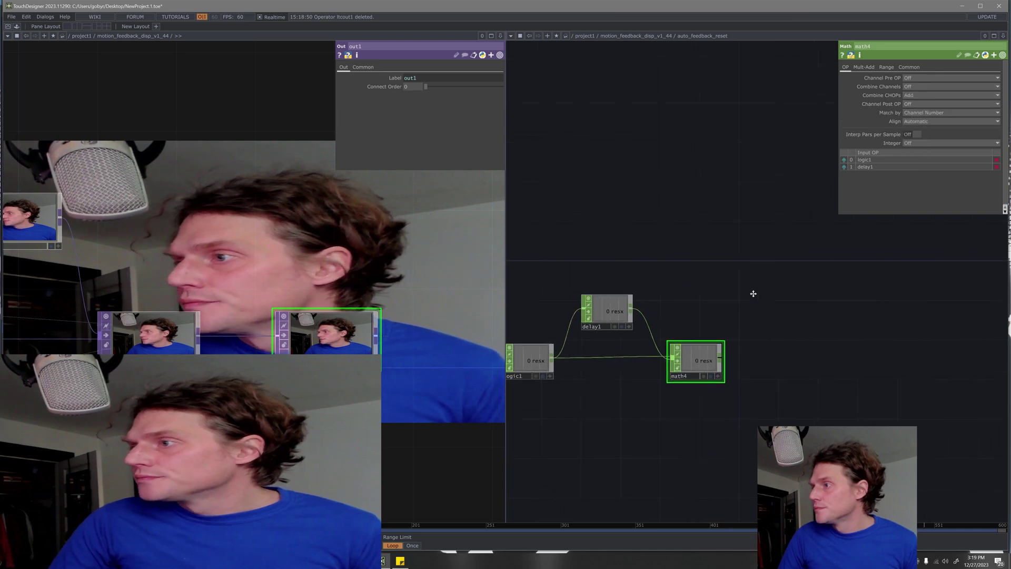
- Append out1 after math4, then return to the parent network
right_click(713, 365)
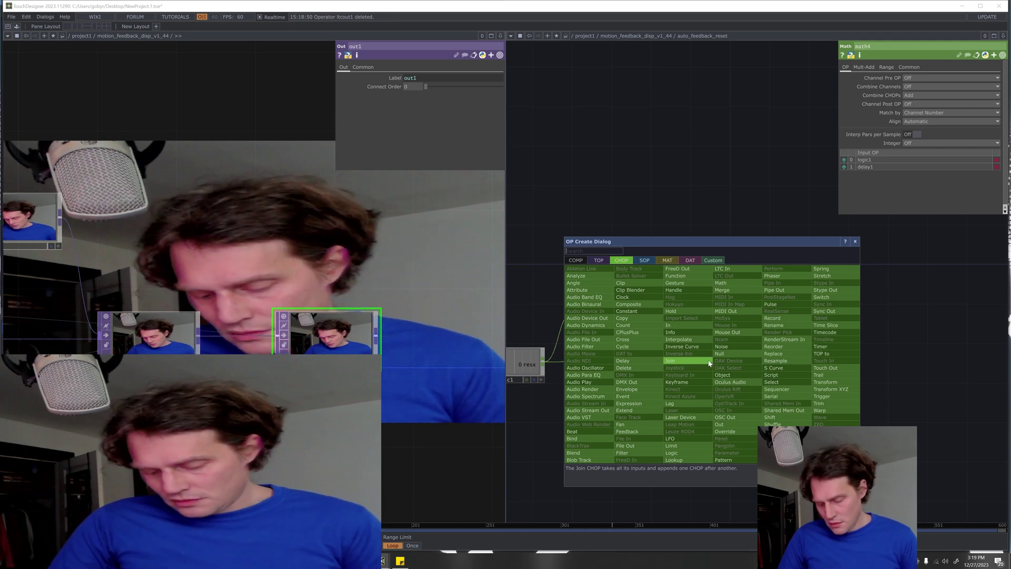
text(out)
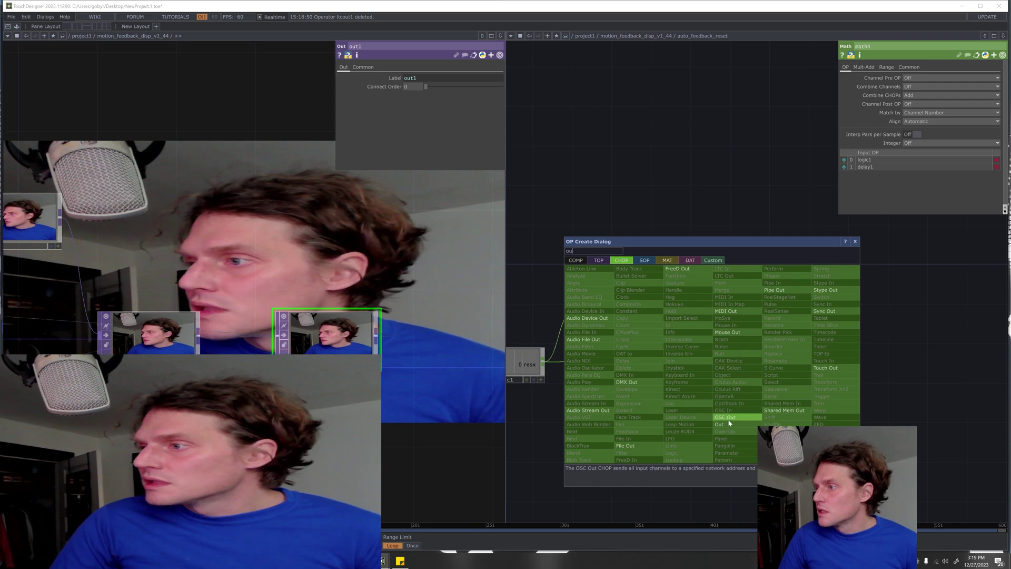
click(721, 425)
click(769, 362)
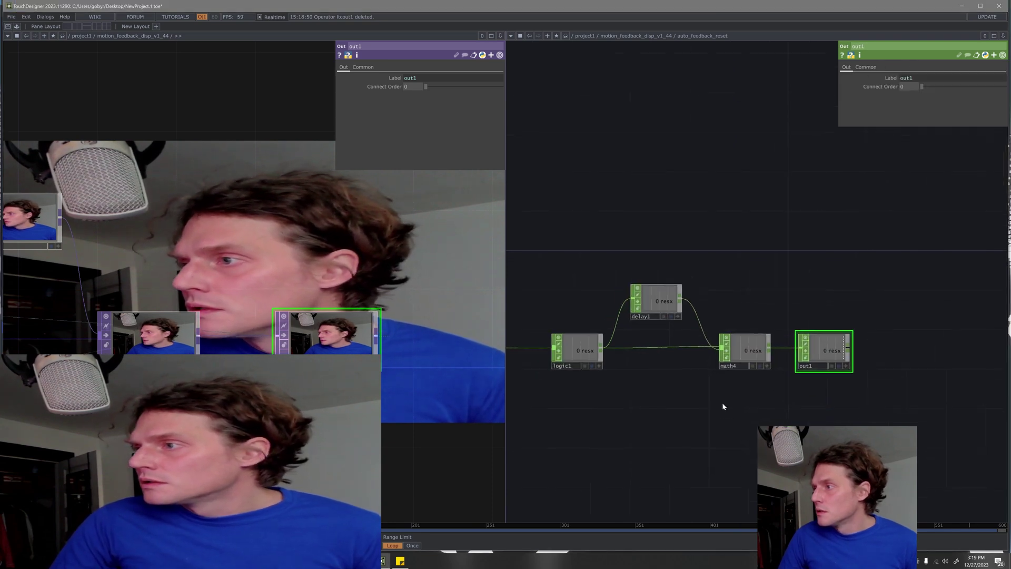
scroll(722, 403, down, 3)
drag(752, 401, 806, 401)
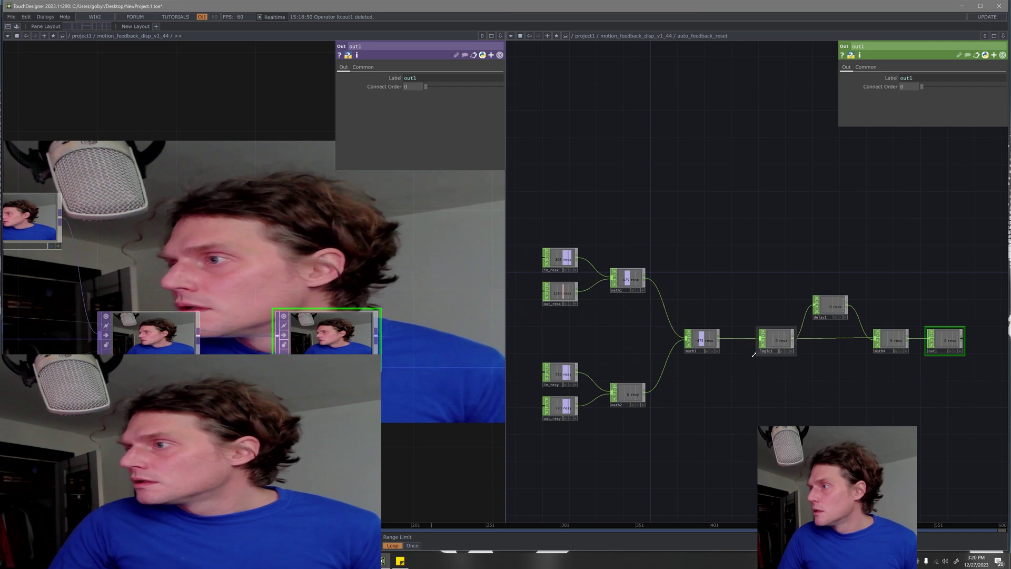
click(656, 37)
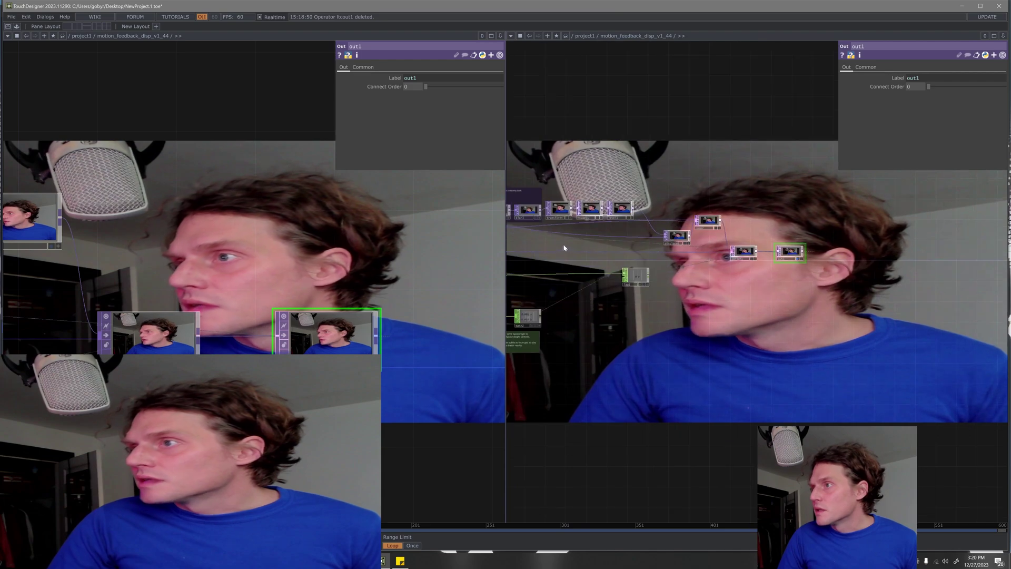
scroll(564, 245, down, 3)
- Select auto_feedback_reset, copy its resx channel, and show feedback2's Feedback parameters
drag(564, 244, 767, 261)
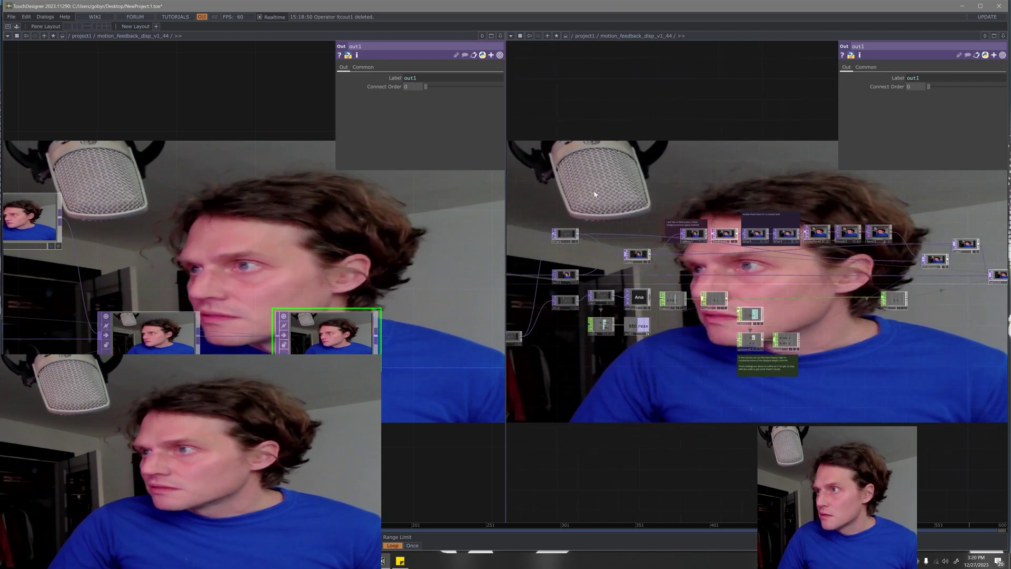
scroll(637, 204, up, 2)
scroll(636, 205, up, 2)
scroll(637, 205, up, 2)
scroll(637, 205, up, 2)
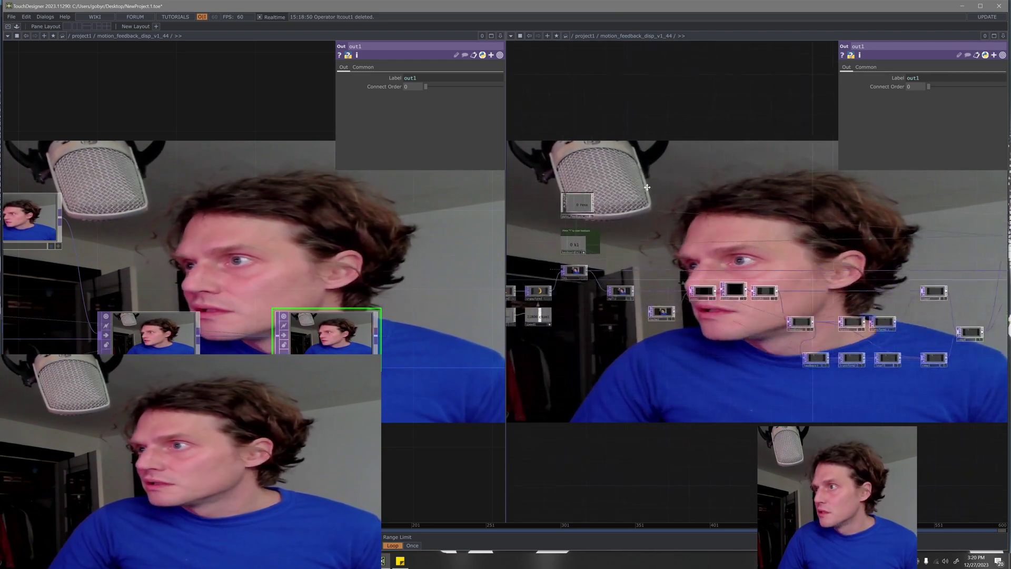
scroll(641, 201, up, 2)
scroll(648, 196, up, 2)
scroll(657, 188, up, 2)
scroll(657, 188, up, 1)
click(700, 180)
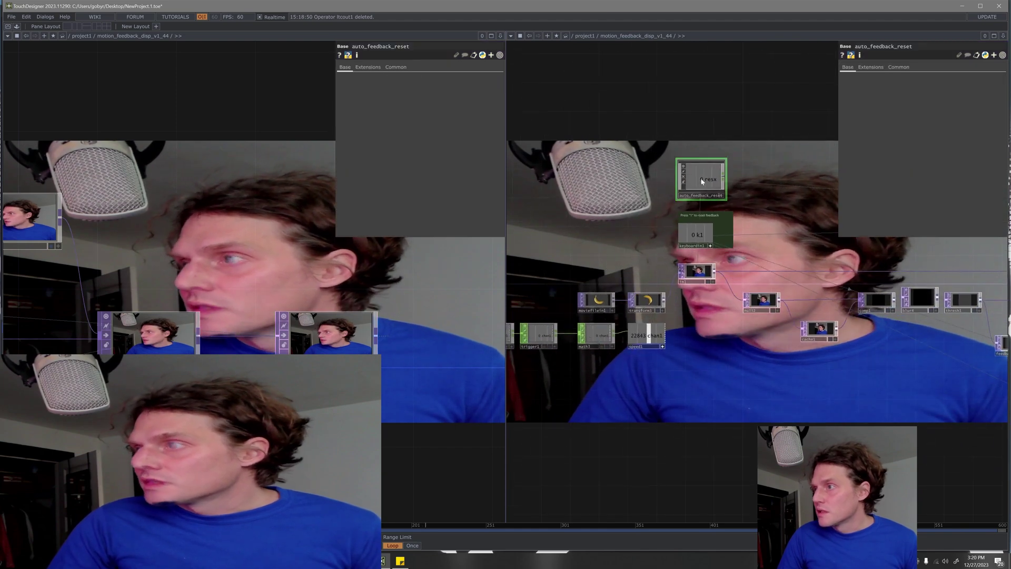
key(c)
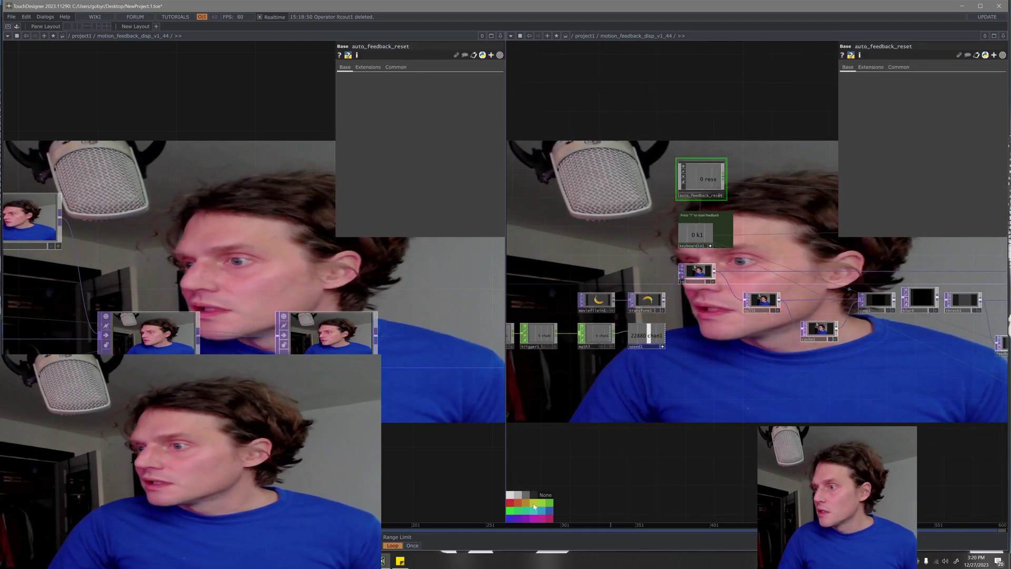
drag(623, 180, 581, 236)
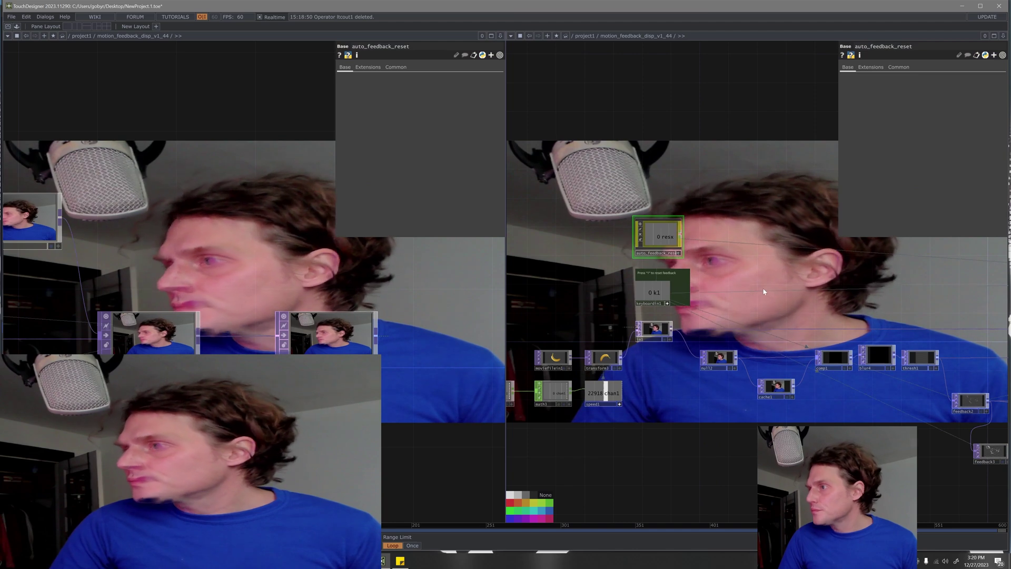
mouse_move(845, 396)
mouse_down()
mouse_move(805, 377)
mouse_move(774, 390)
mouse_up()
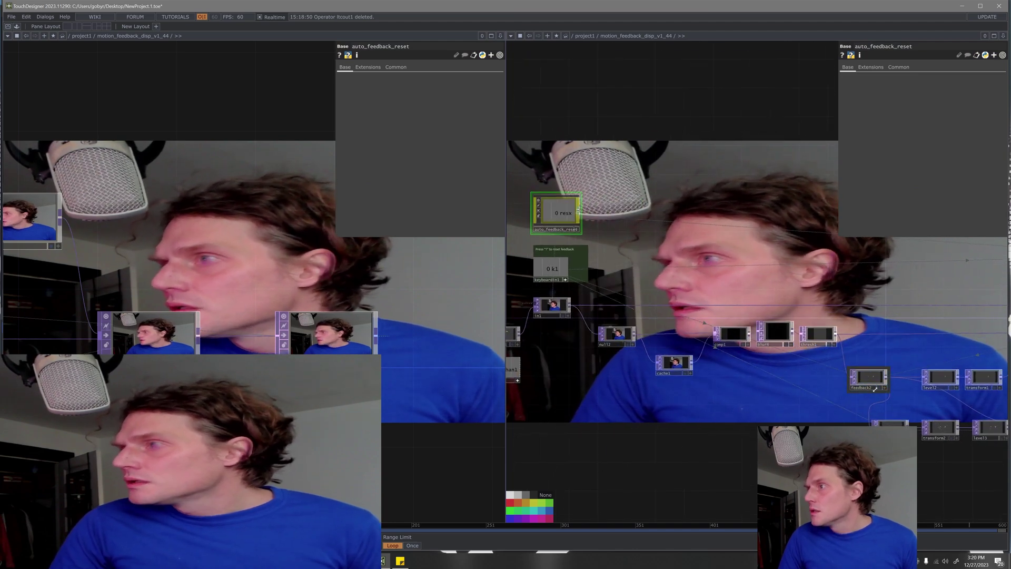
click(869, 378)
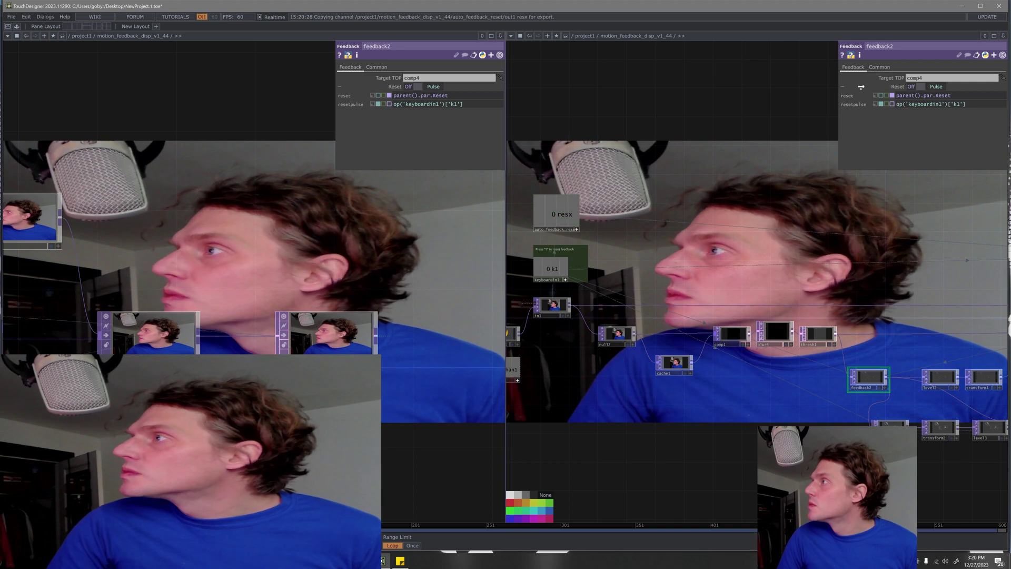
- Link feedback2's Reset Pulse to resx by CHOP Reference, then try resx on feedback3's Reset
drag(553, 214, 941, 86)
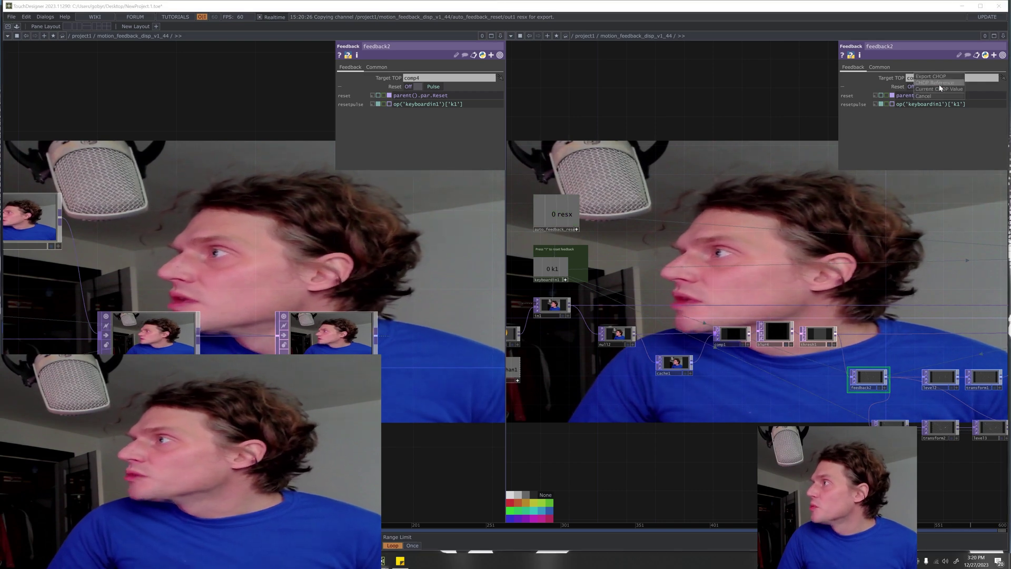
click(938, 83)
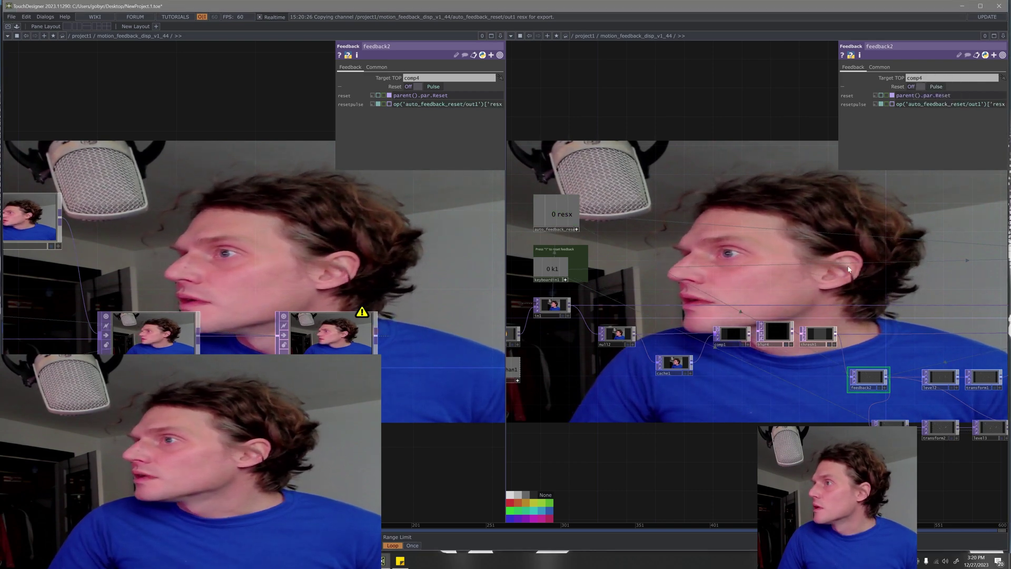
scroll(881, 278, down, 5)
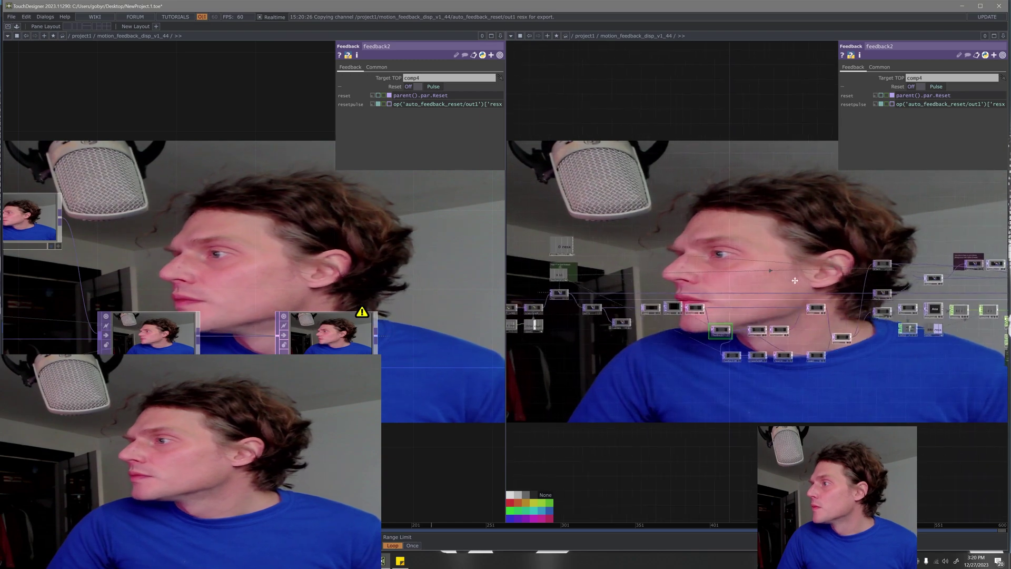
scroll(751, 316, up, 3)
scroll(807, 364, down, 3)
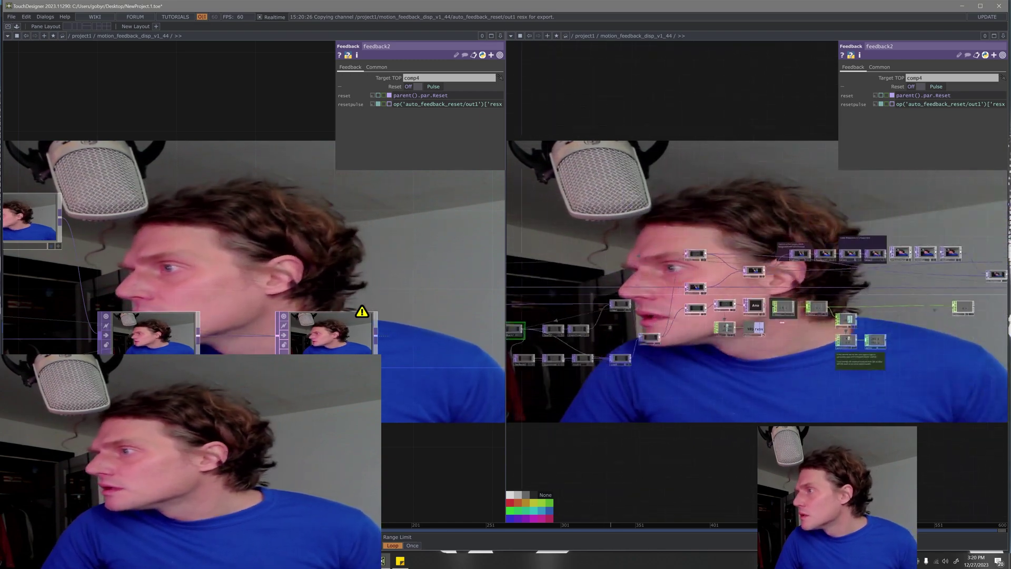
scroll(918, 354, up, 3)
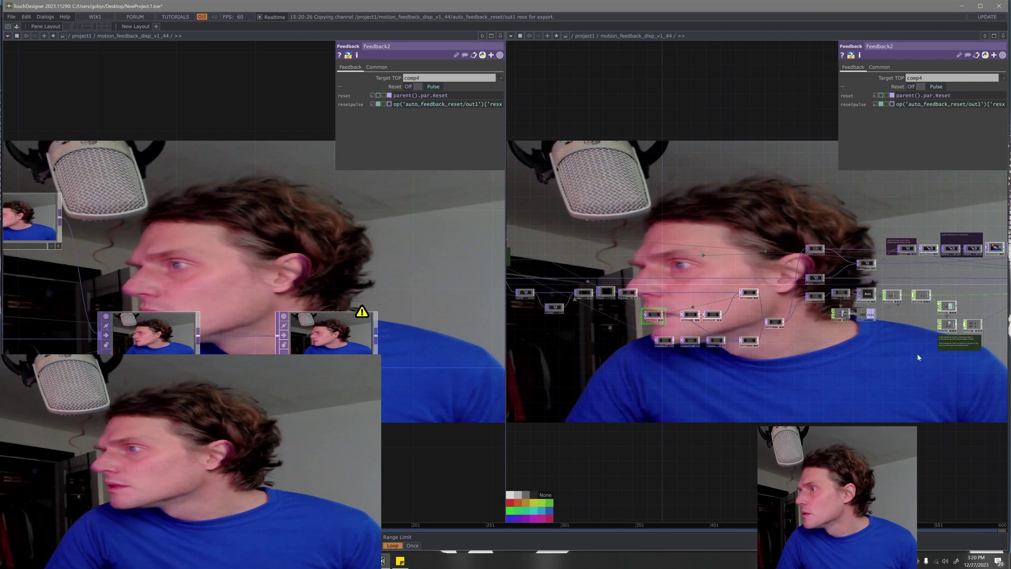
scroll(662, 244, down, 2)
scroll(666, 319, up, 3)
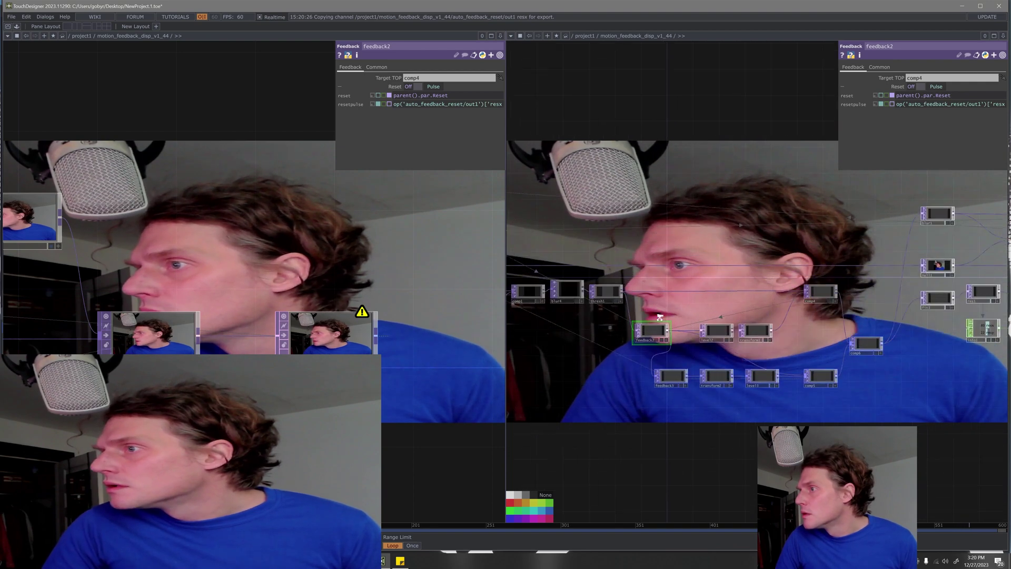
click(672, 386)
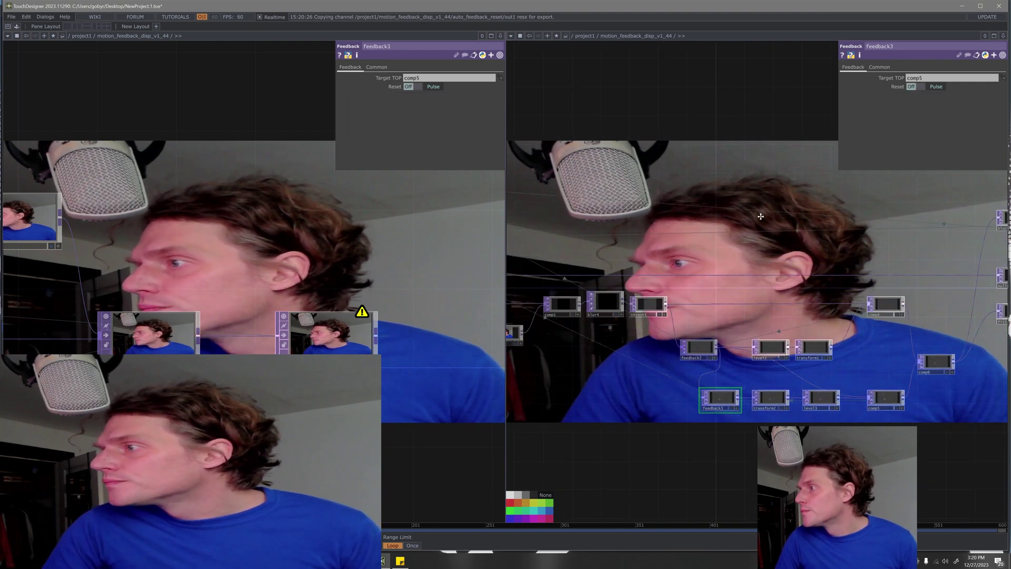
drag(598, 177, 854, 234)
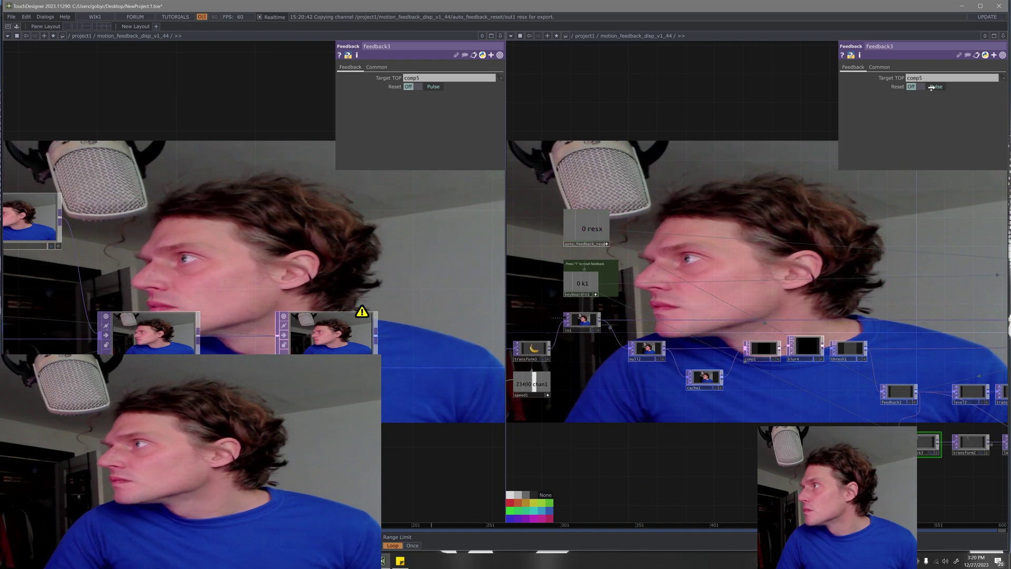
drag(933, 87, 938, 89)
click(949, 87)
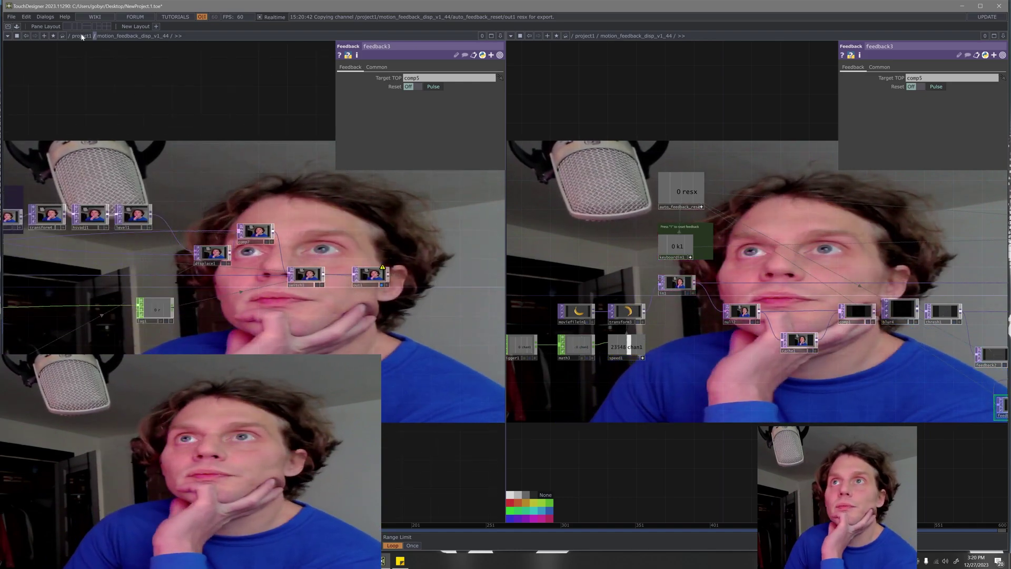
scroll(141, 166, down, 3)
scroll(140, 171, down, 3)
scroll(214, 255, down, 2)
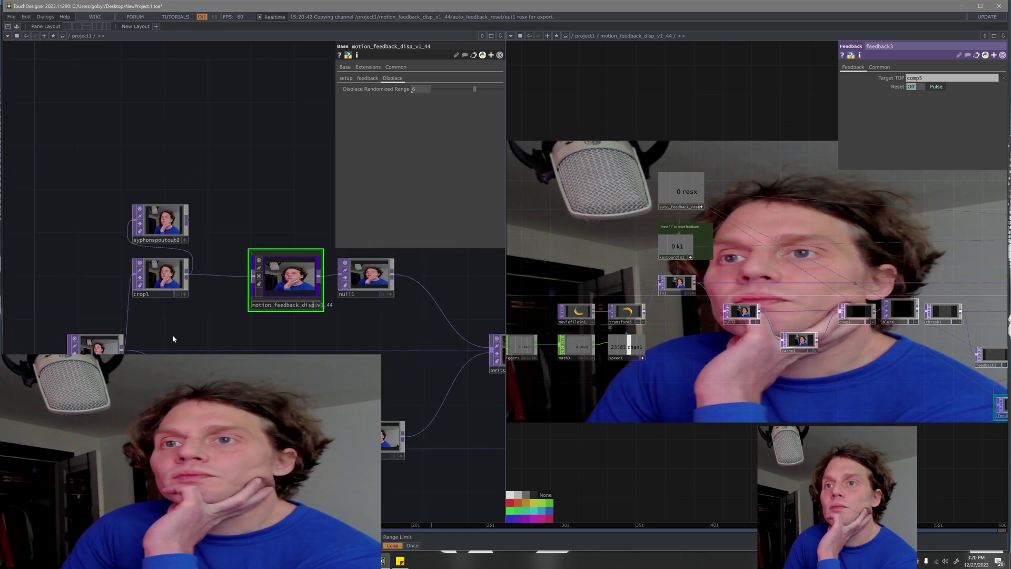
- Select crop1 and lower its Crop Left from 0.113 to 0
click(161, 280)
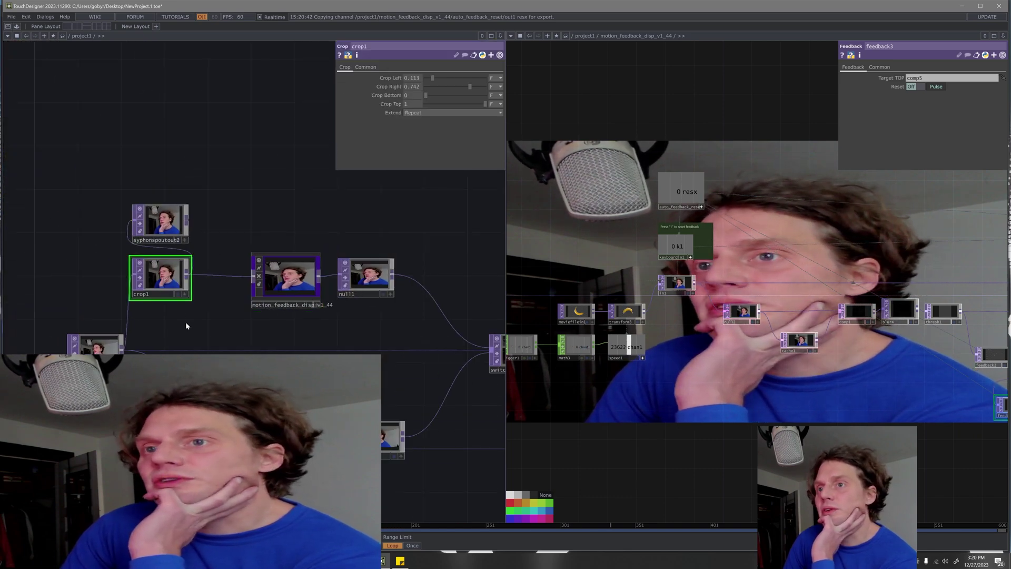
mouse_move(186, 321)
mouse_down()
mouse_move(364, 304)
mouse_move(393, 323)
mouse_up()
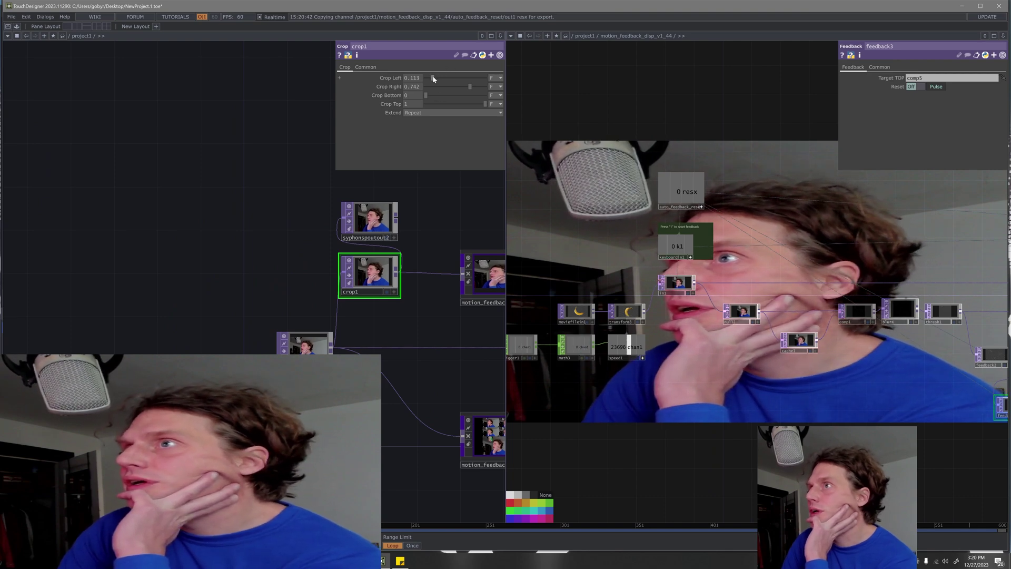
drag(434, 77, 423, 78)
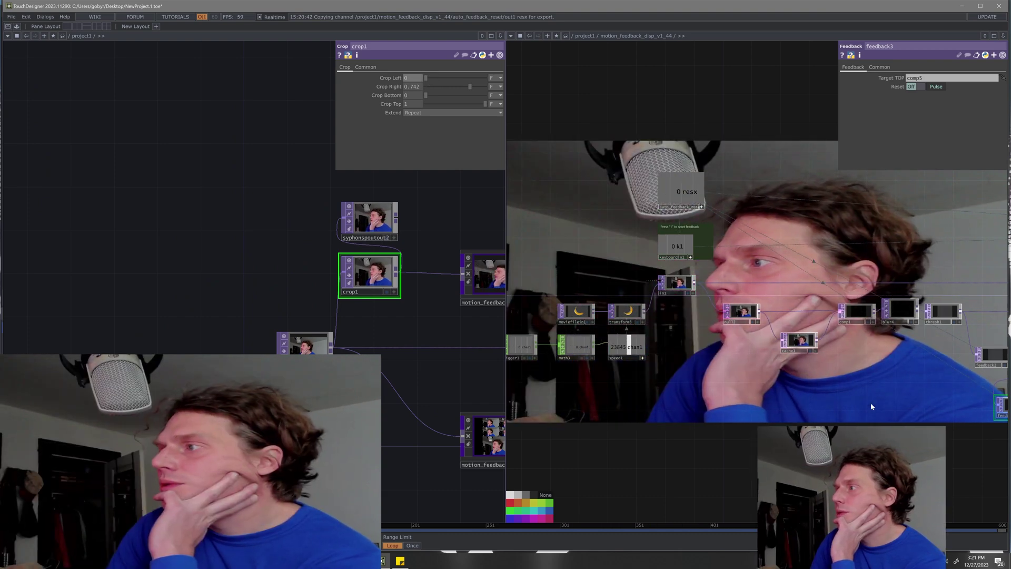
- Fire a manual feedback Reset from auto_feedback_reset and adjust crop1's Crop Left
drag(870, 402, 785, 394)
drag(848, 467, 709, 427)
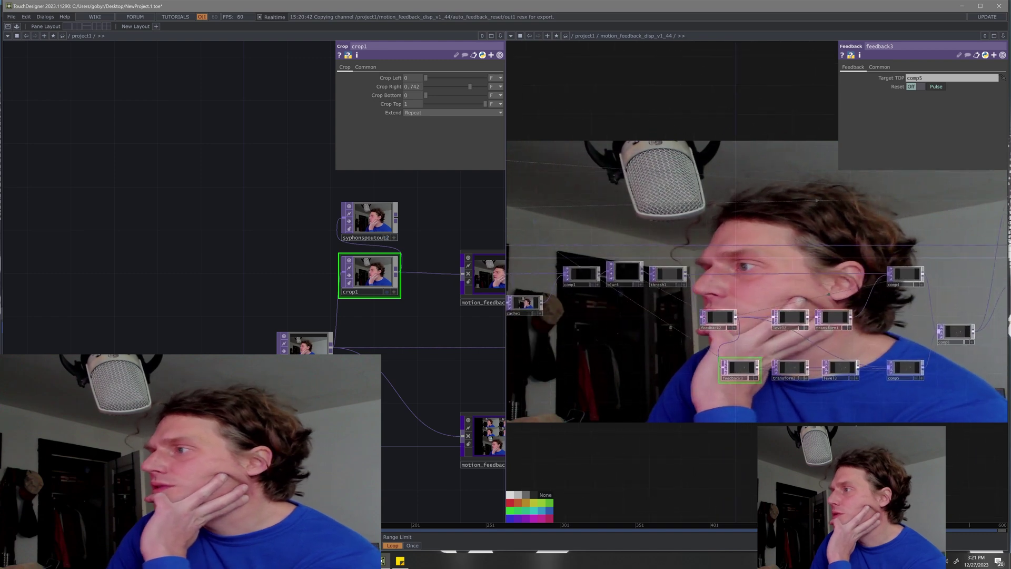
drag(897, 413, 661, 412)
mouse_move(897, 355)
mouse_down()
mouse_move(817, 389)
mouse_move(720, 394)
mouse_up()
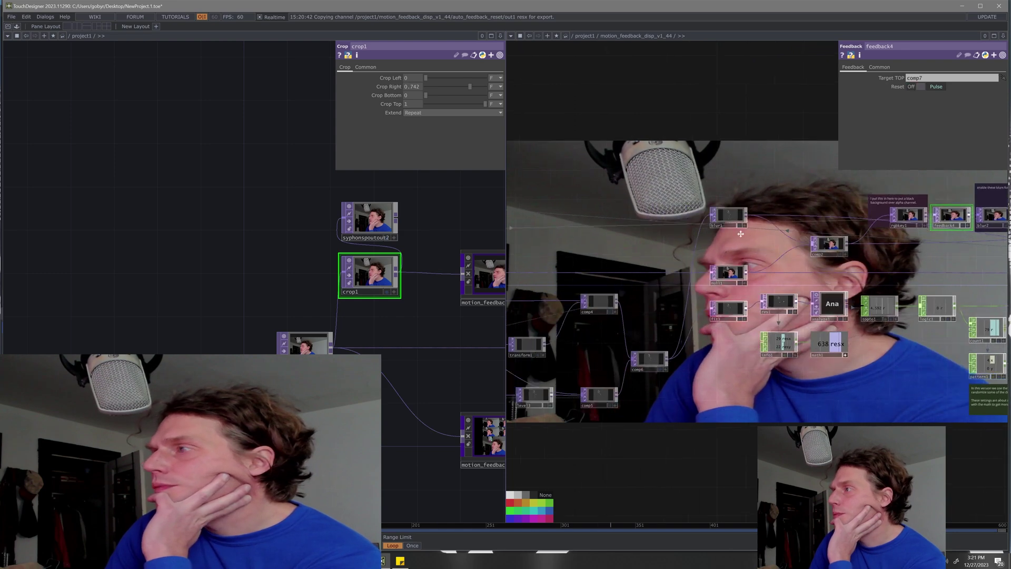
drag(896, 212, 627, 234)
drag(849, 211, 862, 207)
click(578, 176)
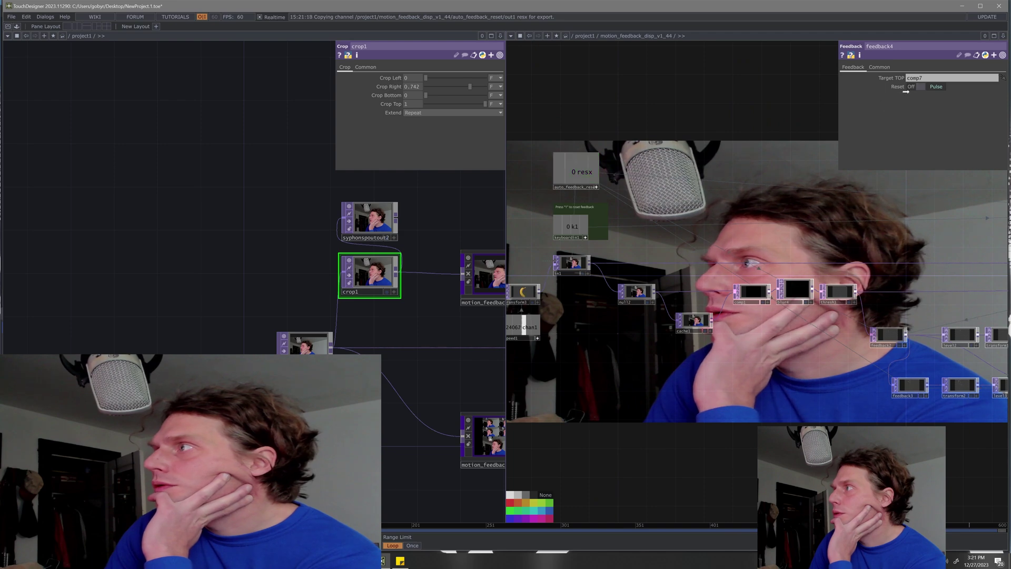
click(937, 87)
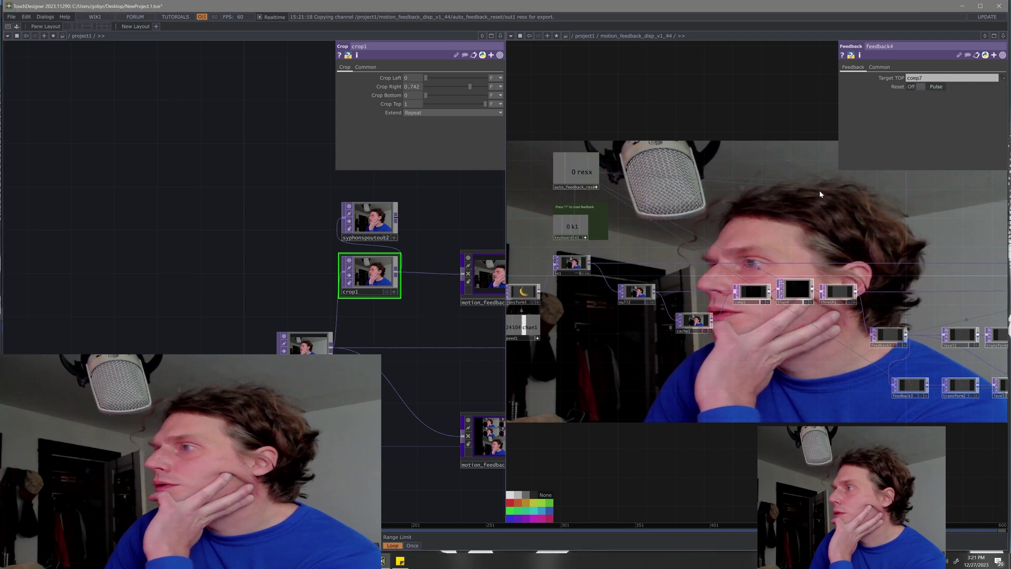
scroll(860, 221, down, 2)
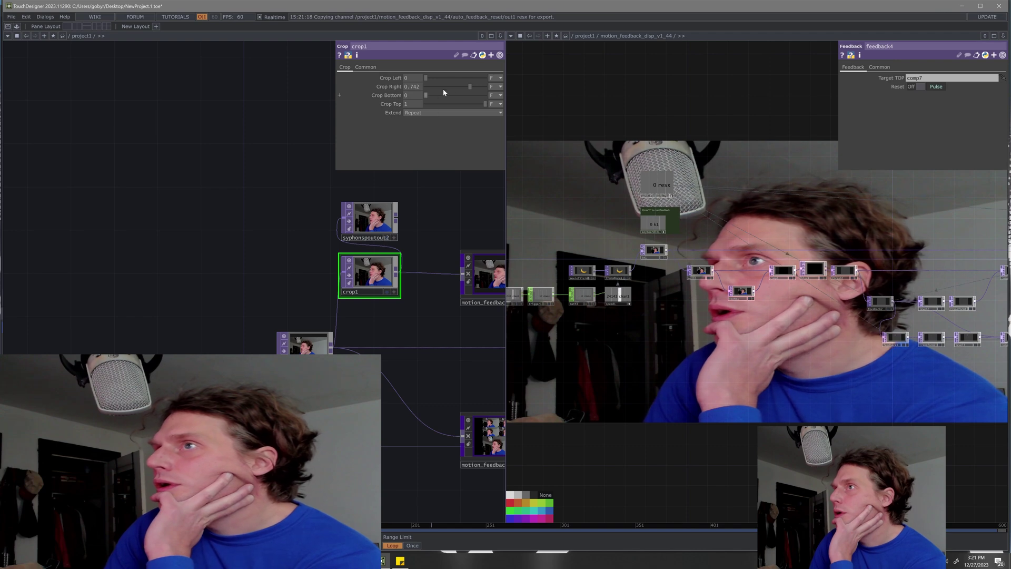
drag(426, 79, 413, 85)
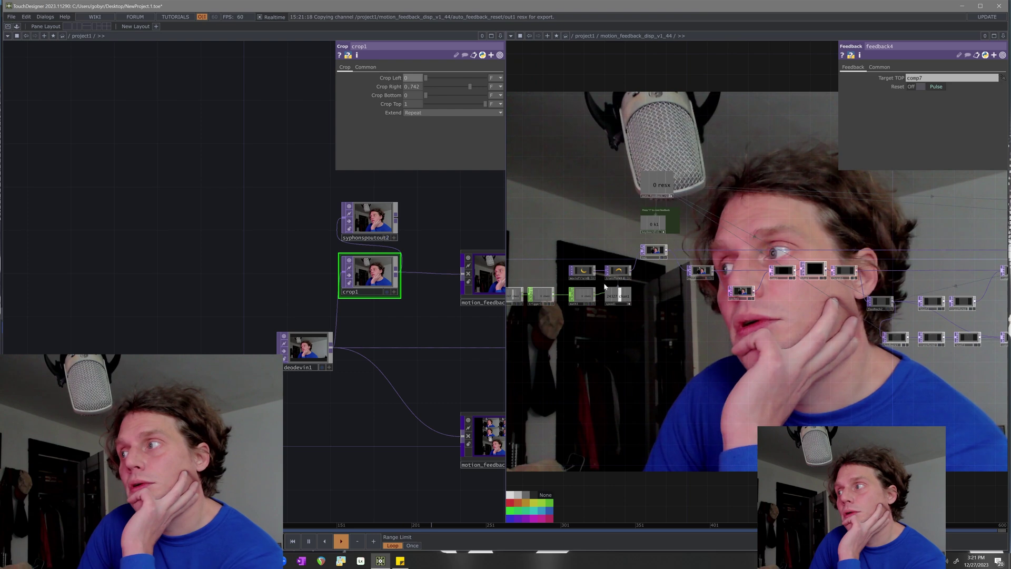
scroll(876, 410, down, 3)
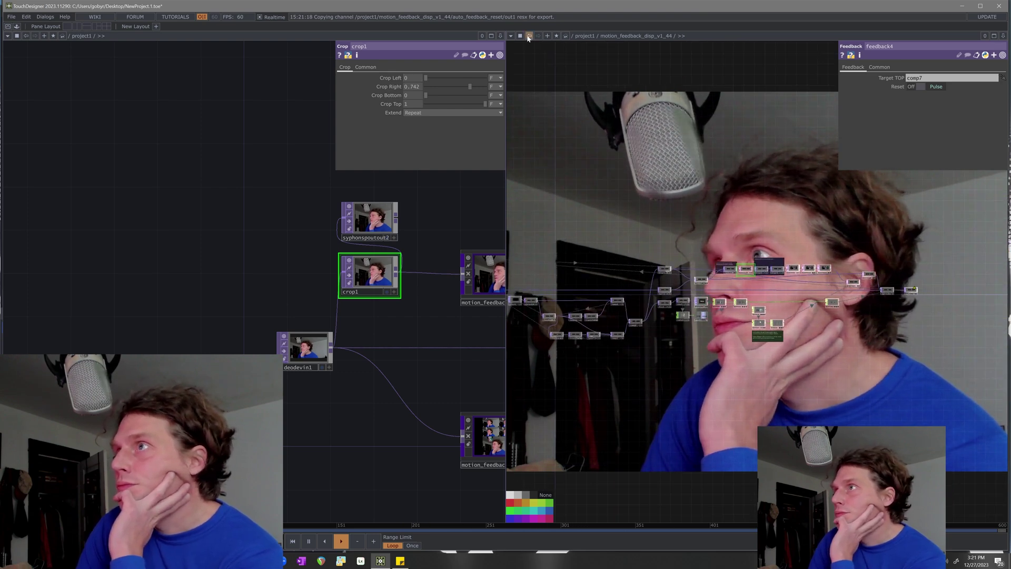
- Look inside auto_feedback_reset, then close the second network view pane
double_click(632, 246)
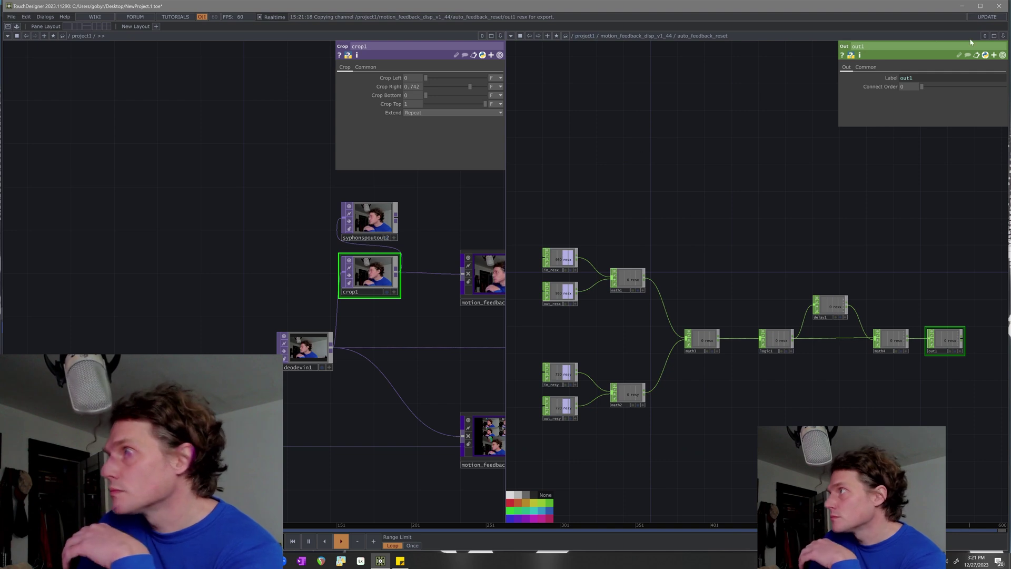
click(1004, 35)
click(961, 93)
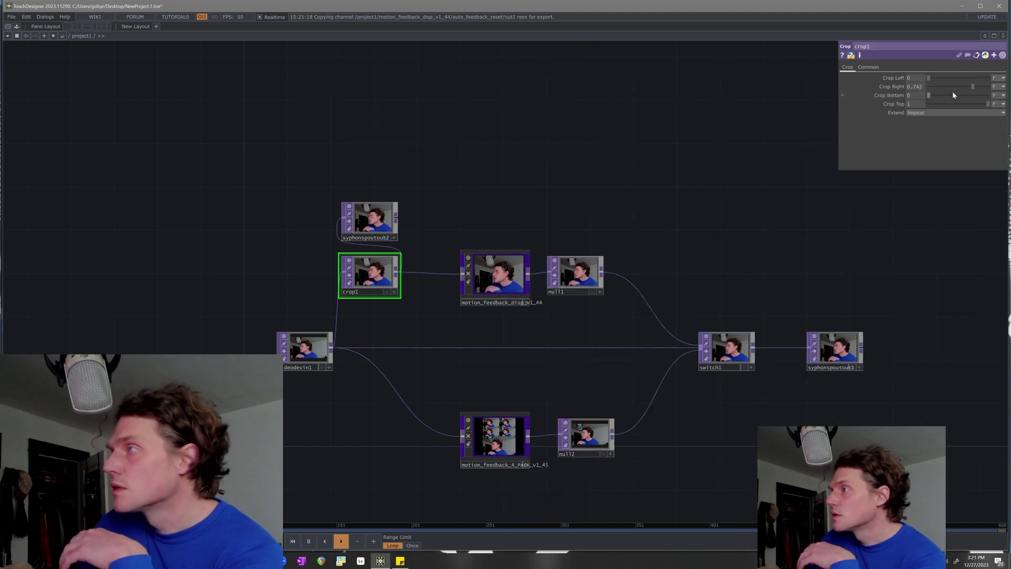
mouse_move(508, 212)
mouse_down()
mouse_move(551, 187)
mouse_move(556, 171)
mouse_move(470, 145)
mouse_up()
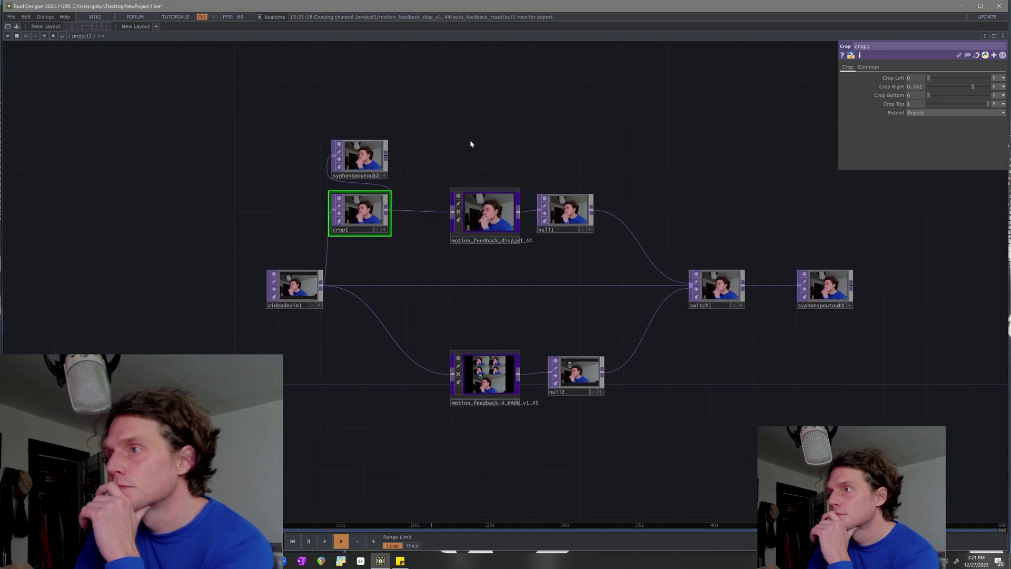
scroll(413, 185, up, 2)
scroll(413, 185, up, 2)
- Disconnect crop1's wire into motion_feedback_disp_v1_44 and inspect the null node
right_click(427, 234)
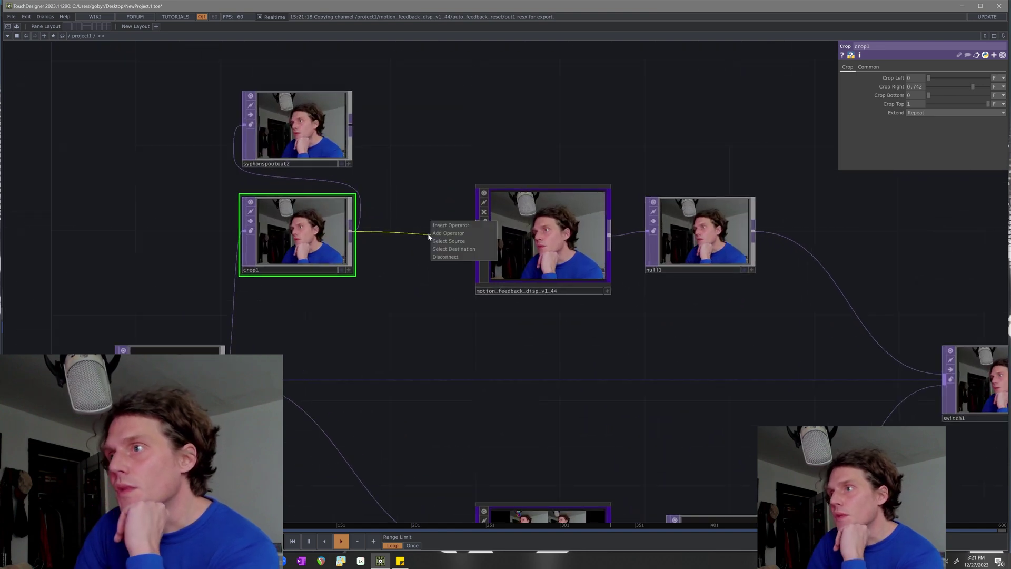
click(443, 257)
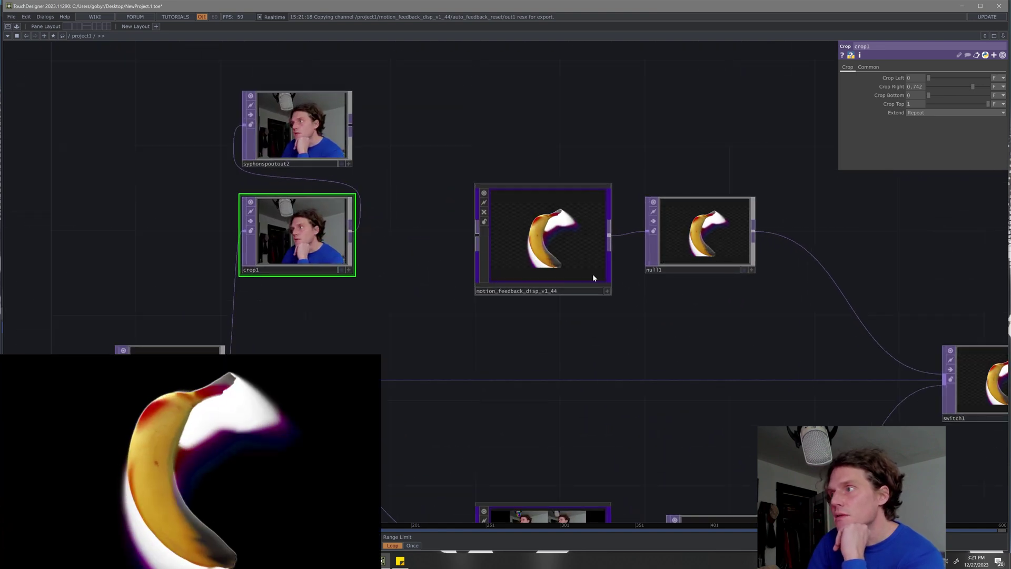
middle_click(701, 198)
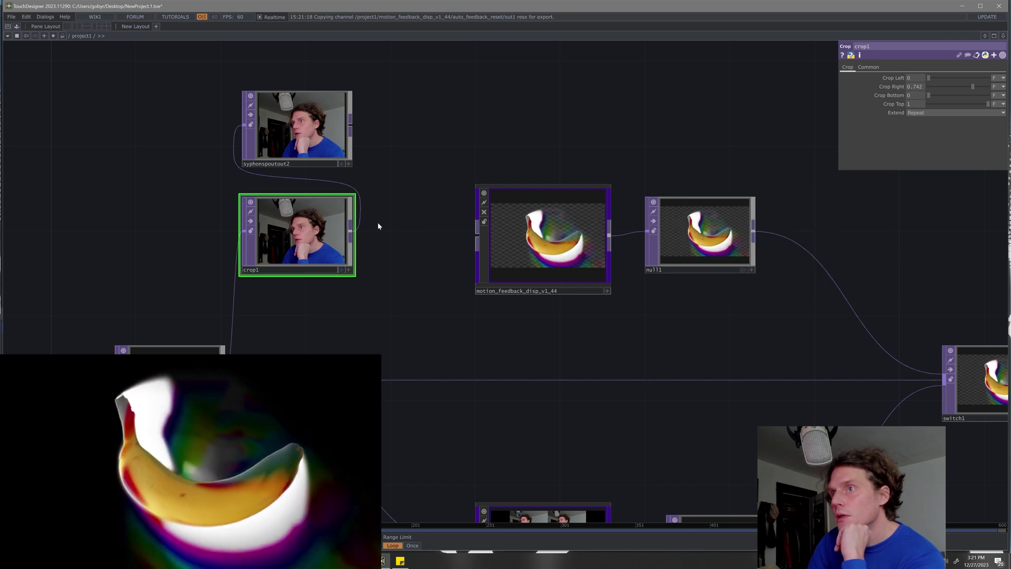
- Rewire crop1 into motion_feedback_disp_v1_44, with crops left 0, right 1, bottom 0, top 1
drag(929, 95, 975, 104)
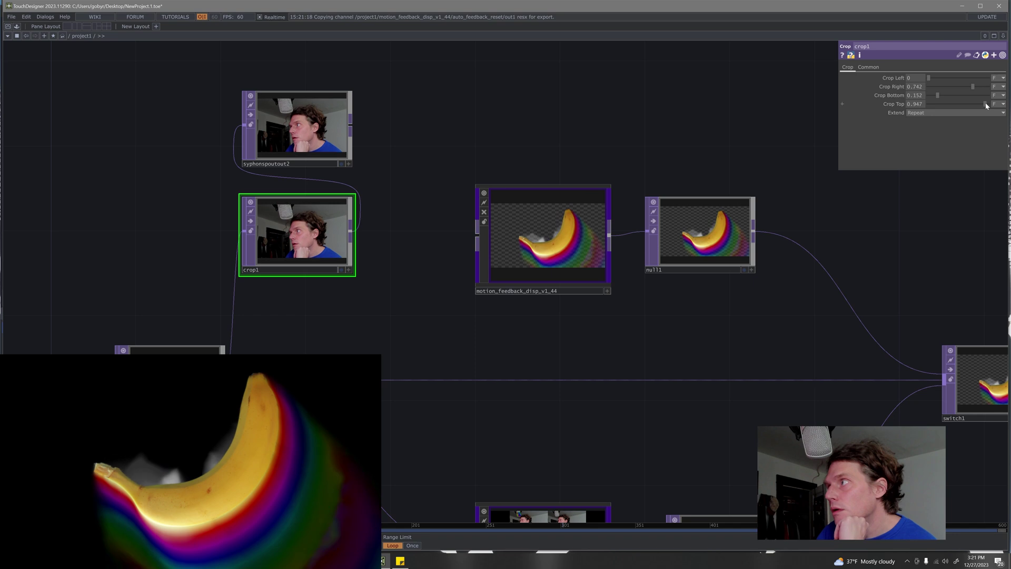
mouse_move(929, 78)
mouse_down()
mouse_move(963, 86)
mouse_move(947, 95)
mouse_up()
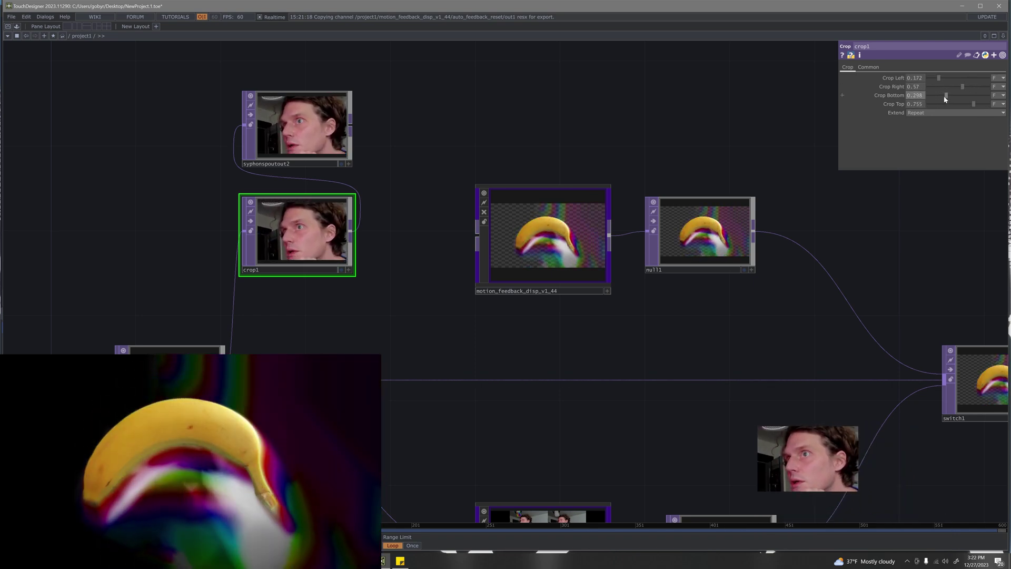
drag(351, 234, 470, 242)
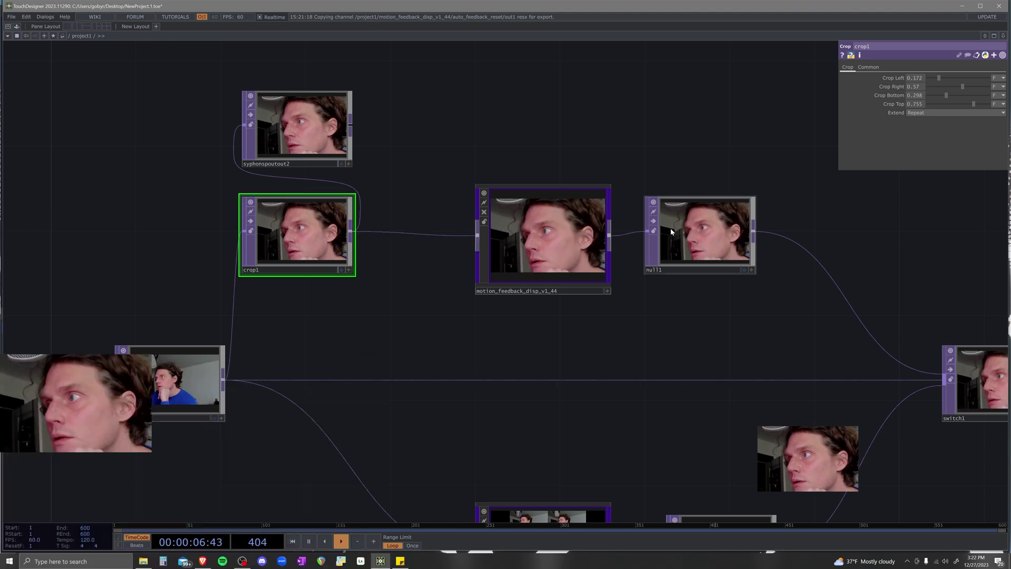
middle_click(697, 235)
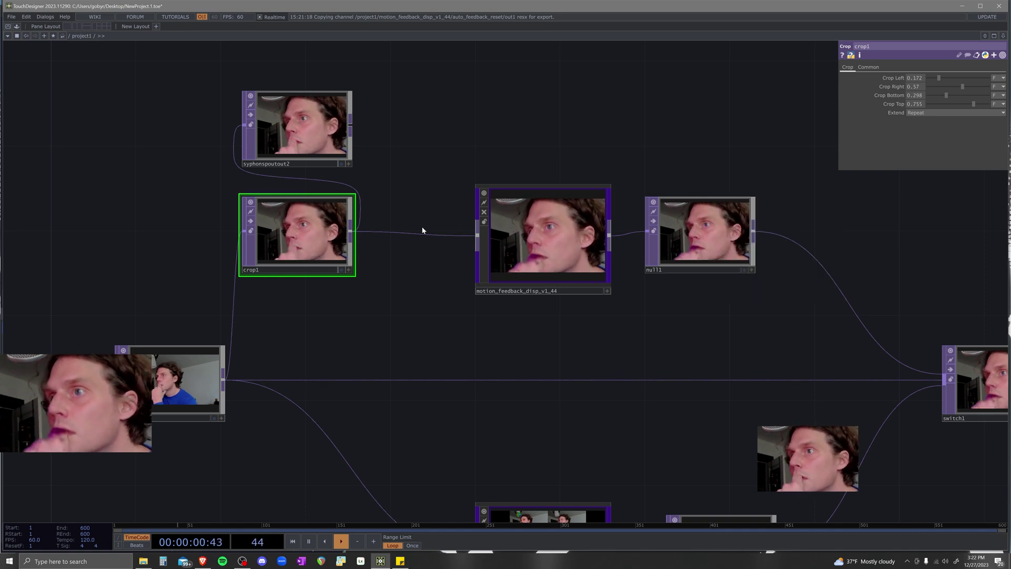
mouse_move(938, 78)
mouse_down()
mouse_move(926, 74)
mouse_move(989, 86)
mouse_move(927, 97)
mouse_move(989, 104)
mouse_up()
scroll(699, 231, up, 2)
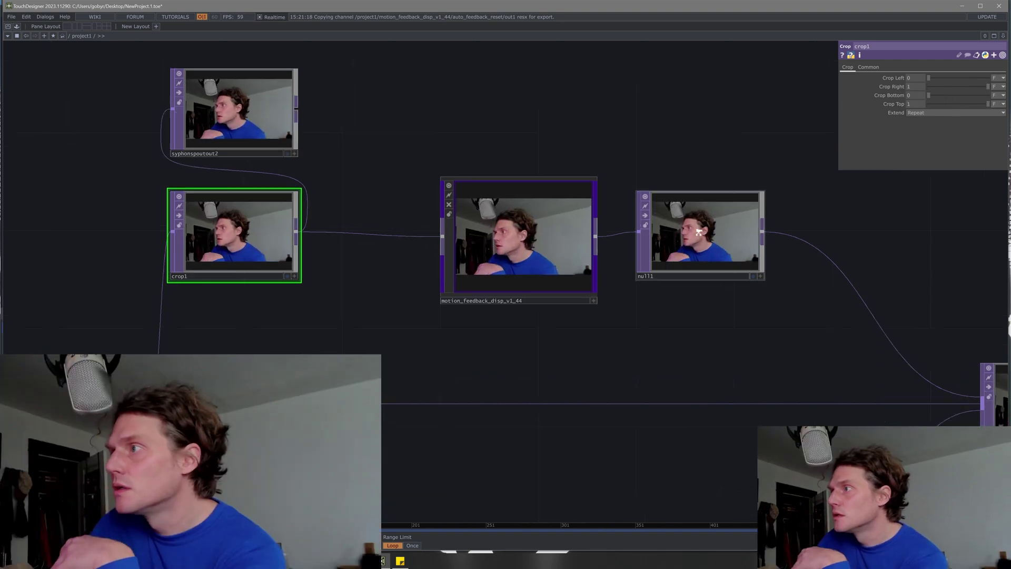
scroll(698, 232, up, 1)
middle_click(699, 231)
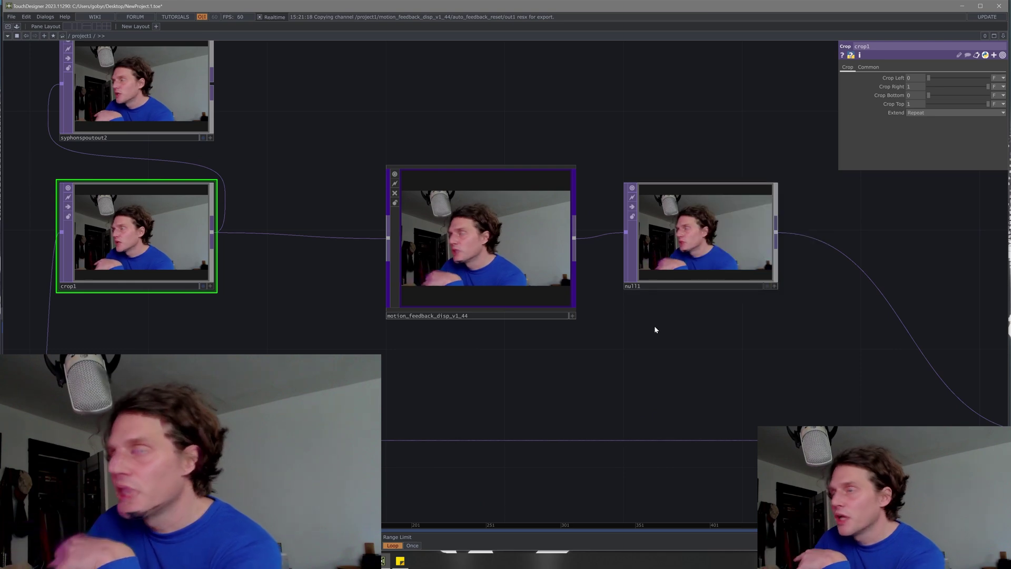
scroll(659, 325, down, 1)
scroll(730, 313, down, 1)
scroll(757, 332, down, 1)
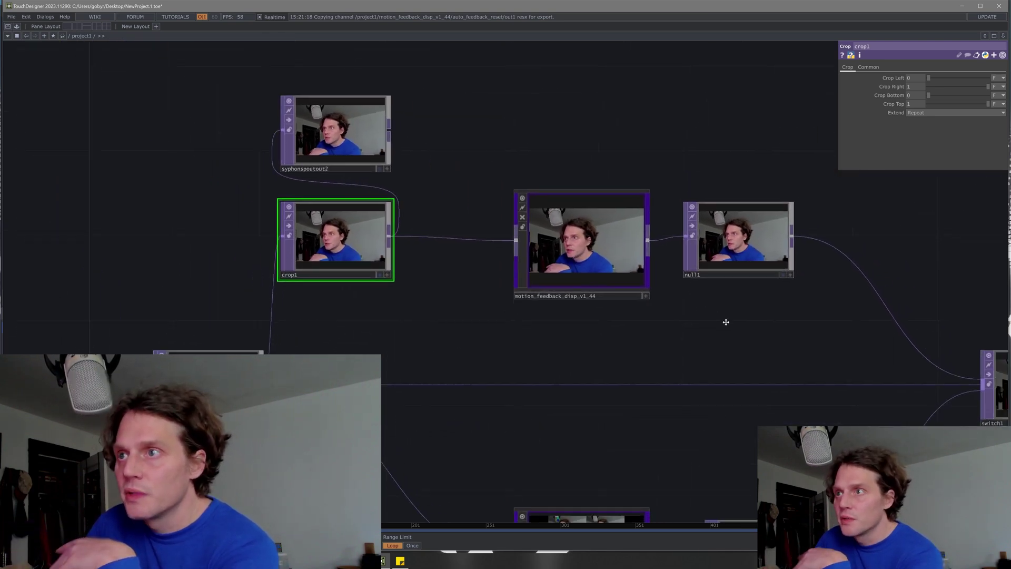
drag(726, 321, 691, 314)
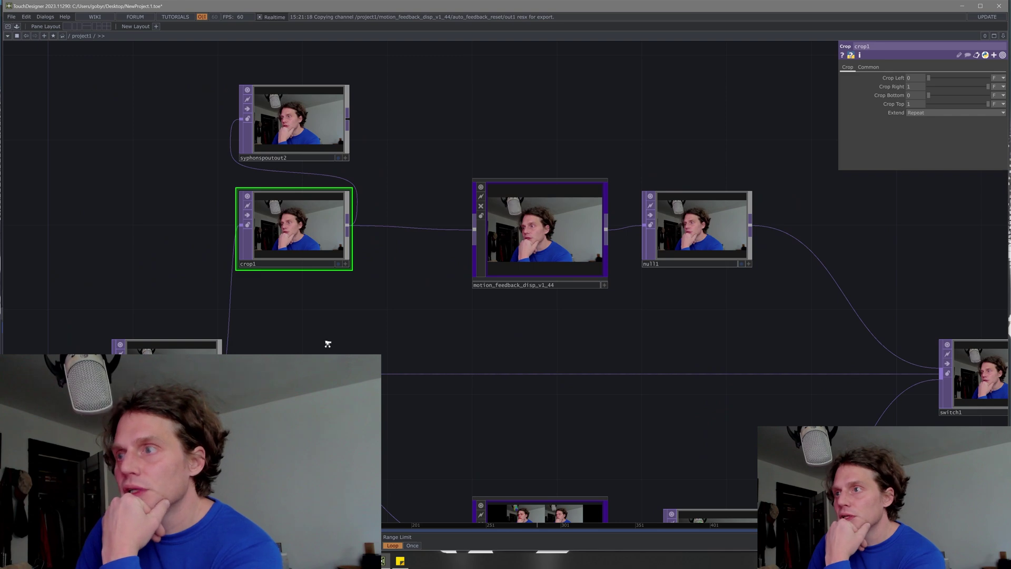
scroll(328, 343, down, 2)
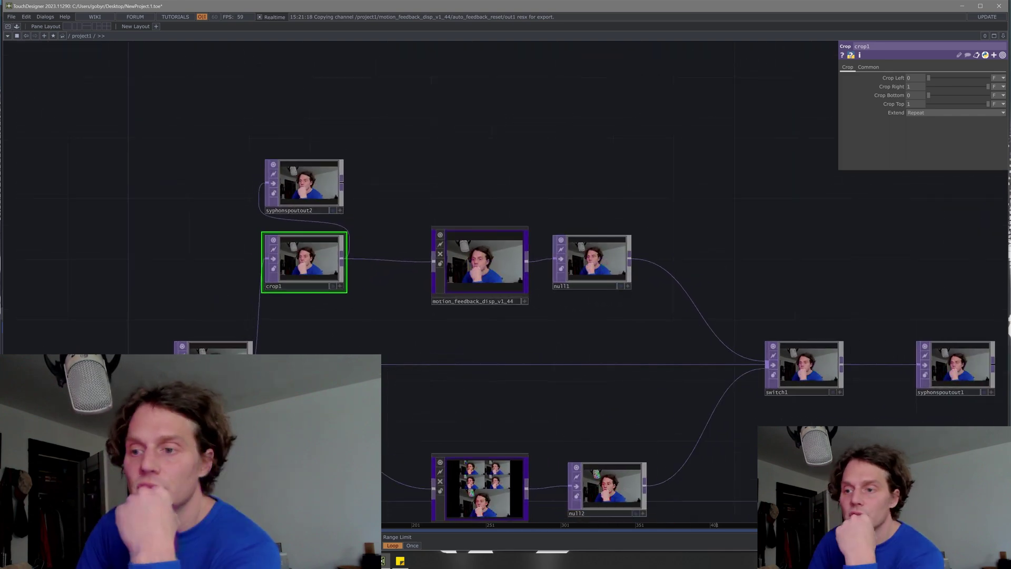
key(alt+Tab)
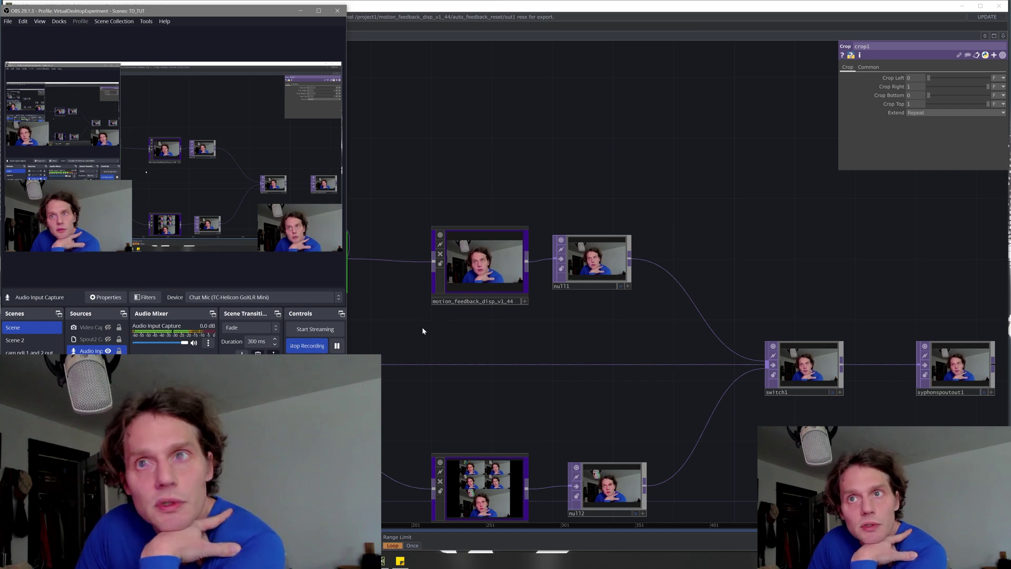
drag(419, 333, 544, 336)
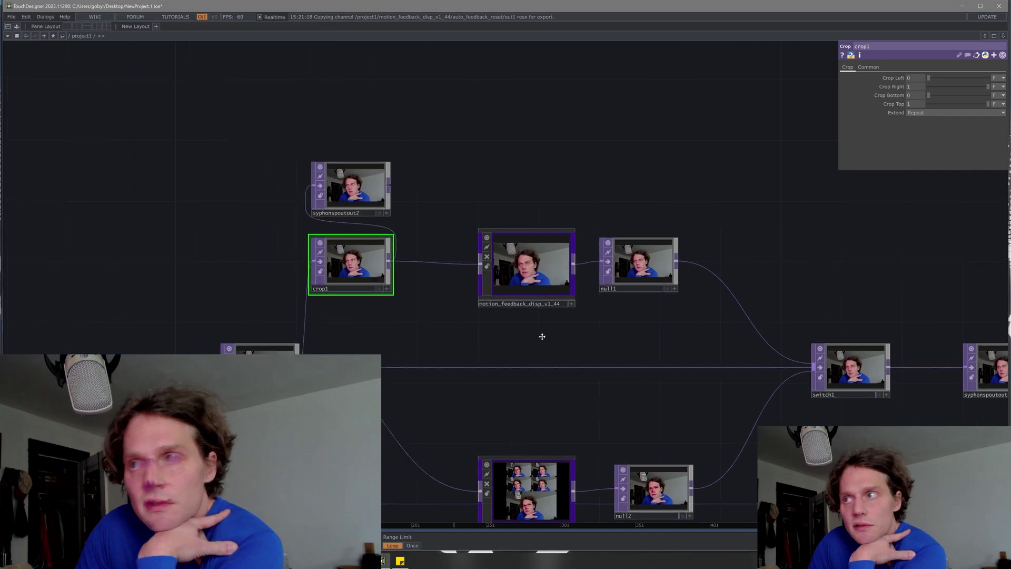
- Place an Info CHOP, info1, reading crop1, and center the view on it
right_click(472, 269)
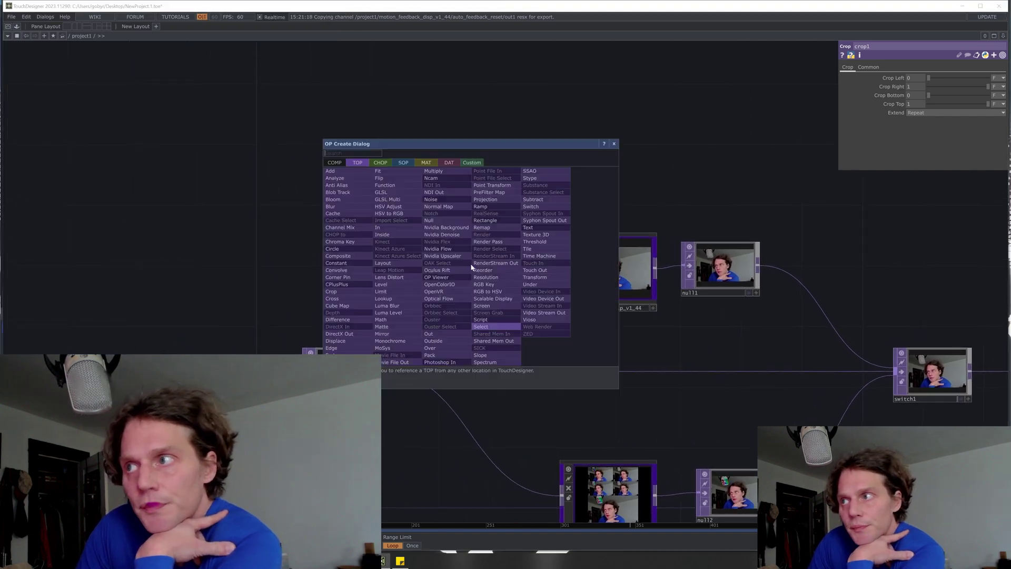
click(380, 162)
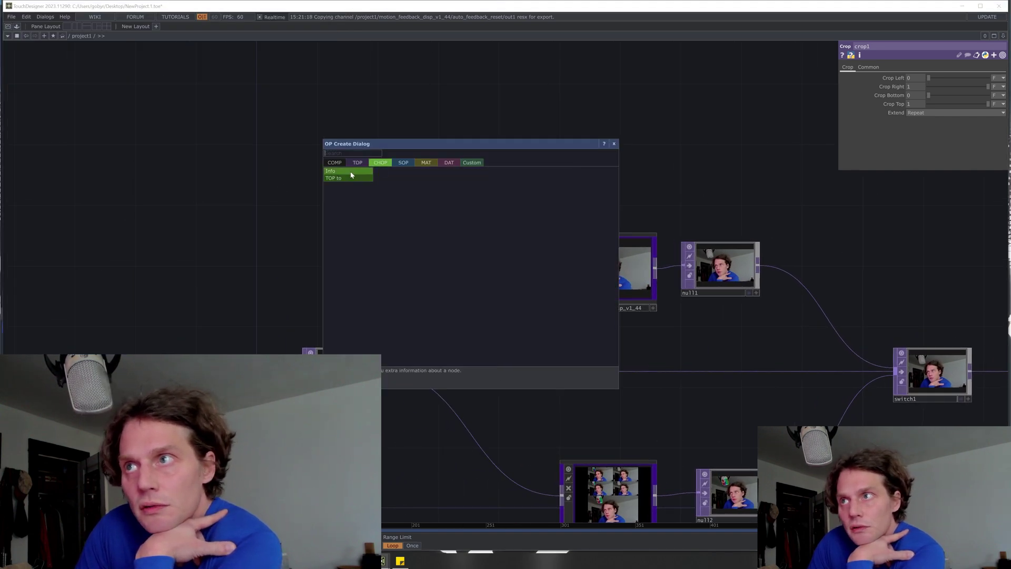
click(351, 172)
click(543, 194)
scroll(545, 194, up, 3)
scroll(554, 183, up, 3)
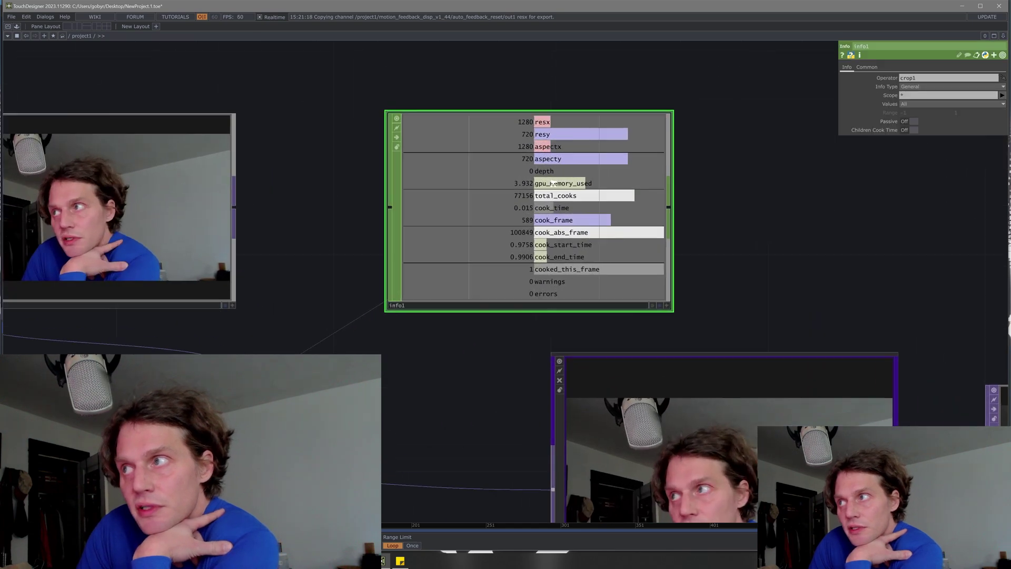
scroll(553, 183, up, 3)
scroll(538, 237, down, 1)
scroll(522, 316, down, 1)
drag(509, 356, 509, 453)
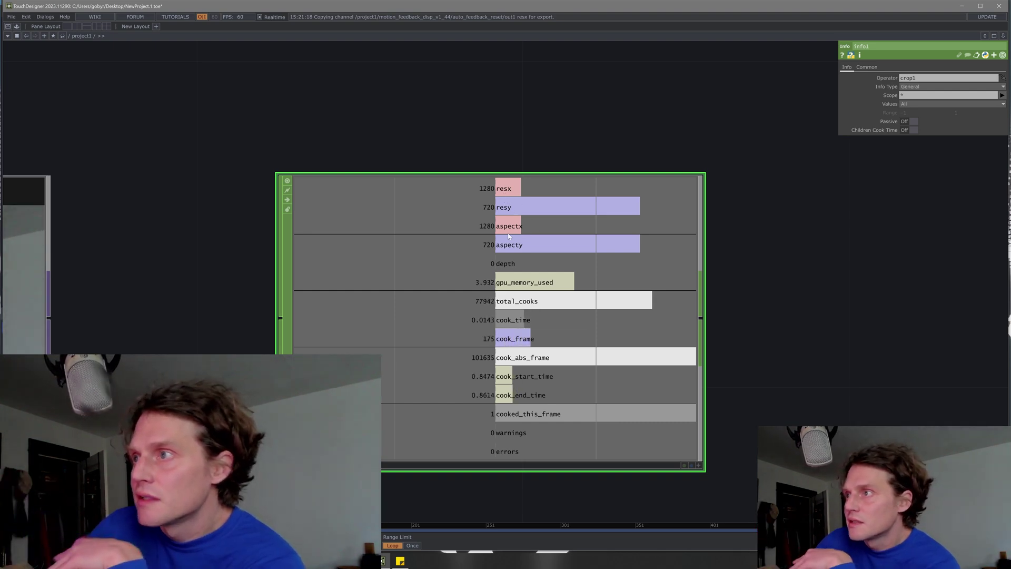
scroll(498, 205, up, 1)
scroll(486, 217, up, 1)
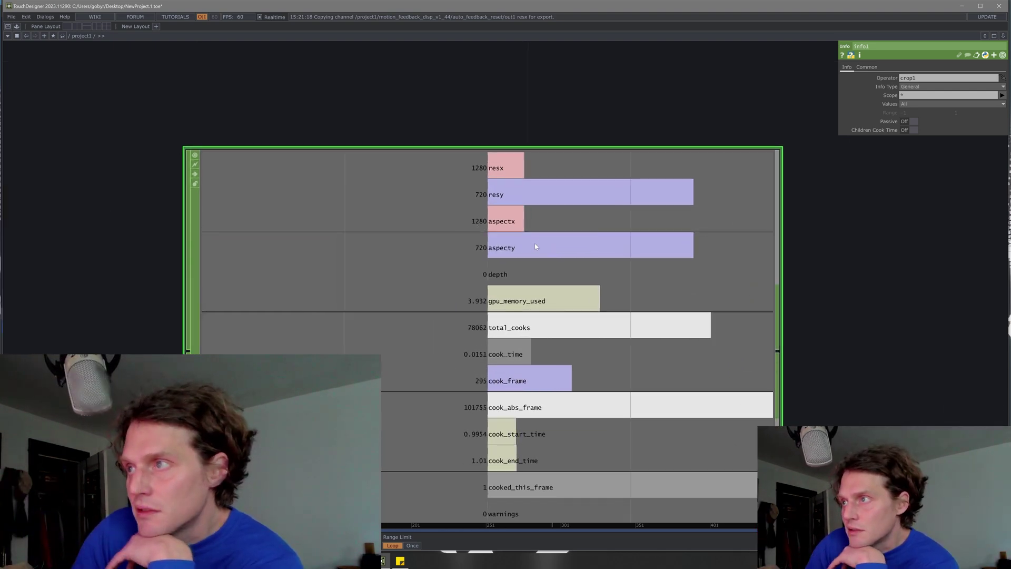
scroll(536, 248, down, 1)
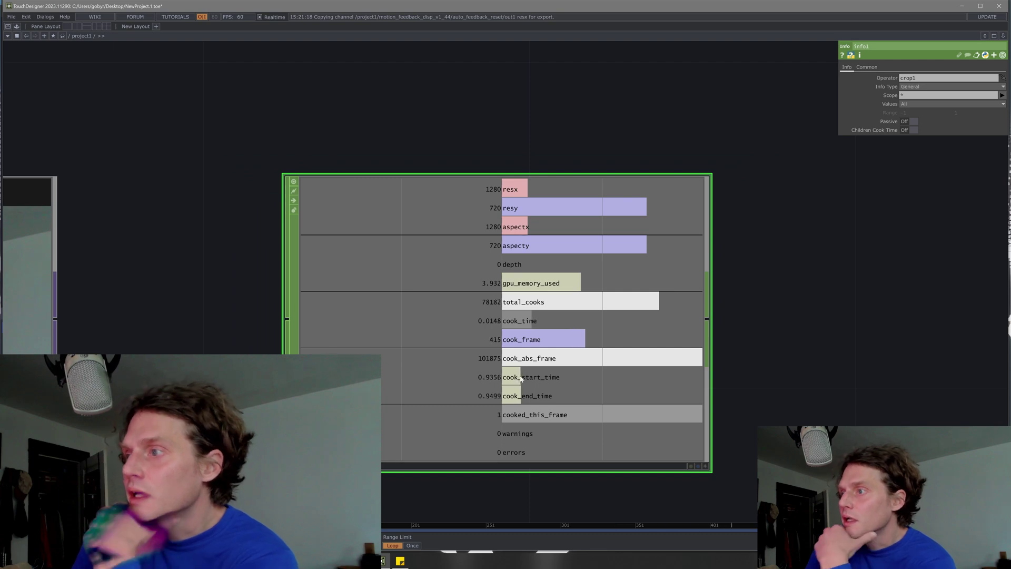
scroll(512, 326, down, 3)
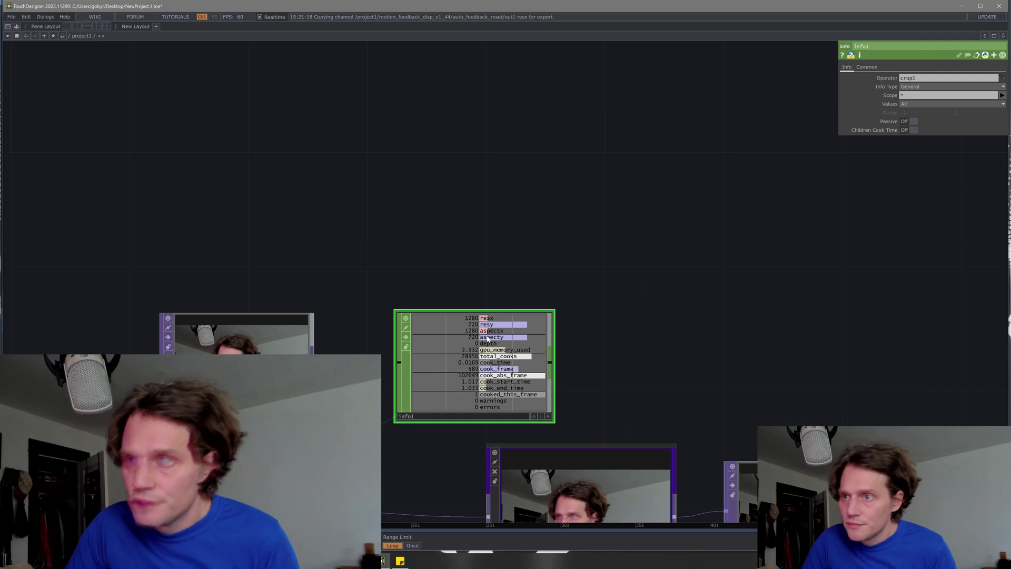
- Move motion_feedback_disp_v1_44 beside crop1 below info1, reframe the network, then bring up OBS
drag(449, 472, 524, 347)
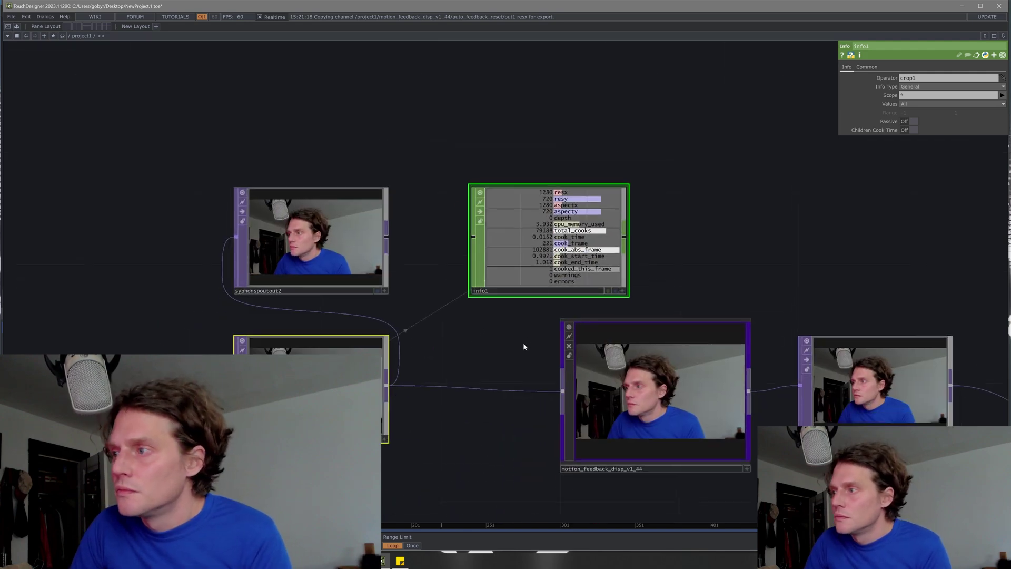
drag(676, 382, 586, 381)
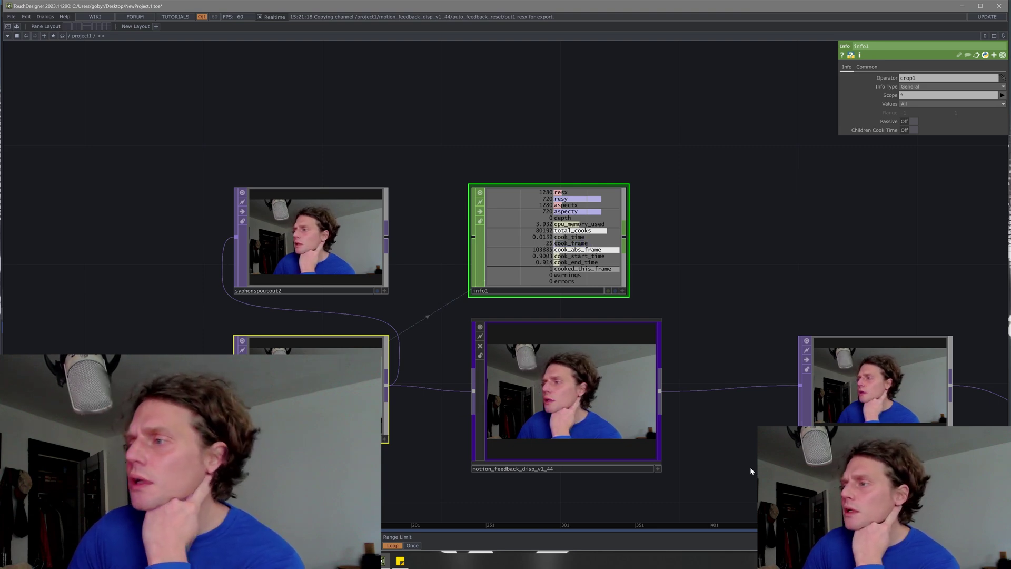
drag(750, 467, 707, 356)
scroll(711, 353, down, 3)
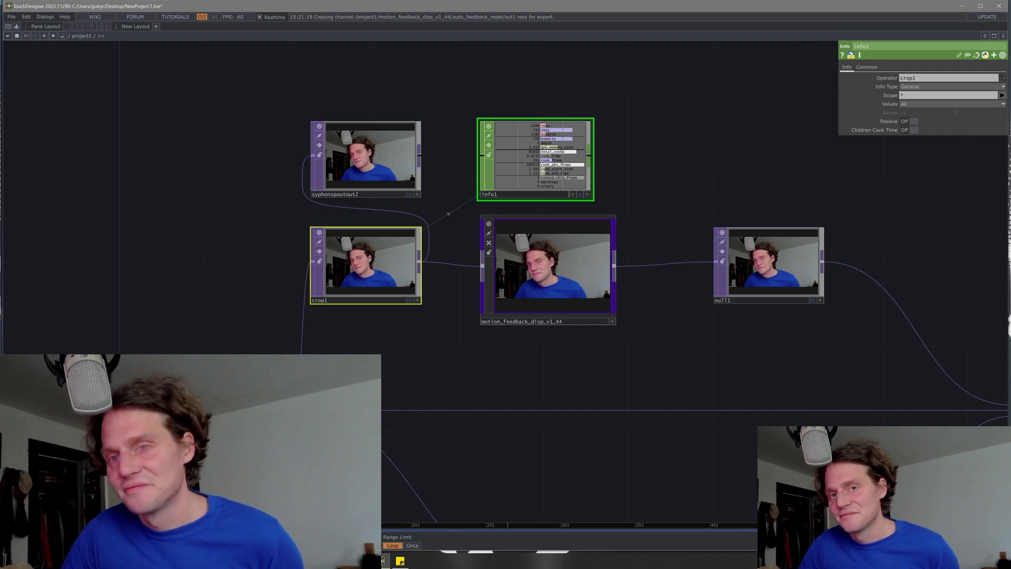
key(alt+Tab)
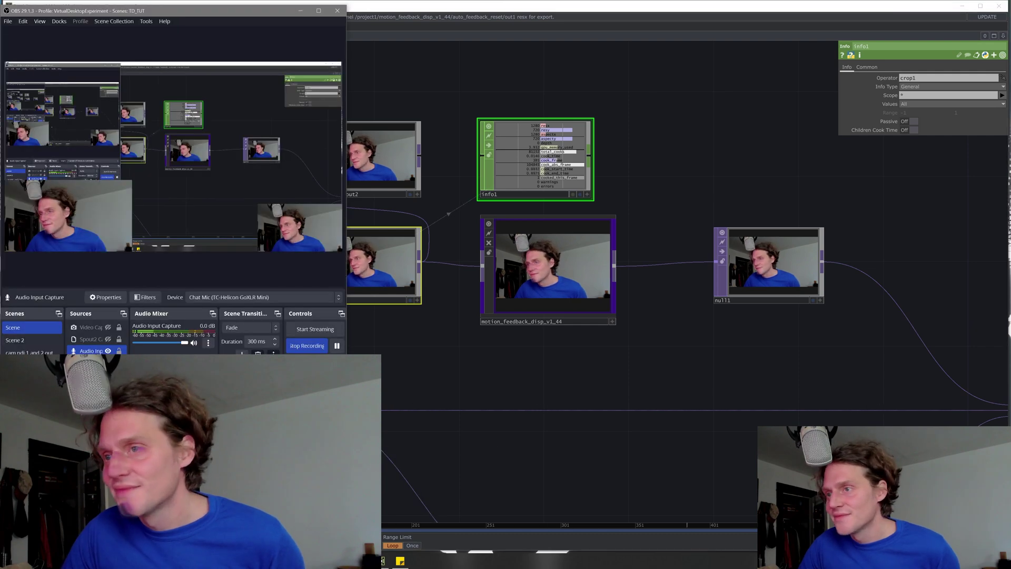